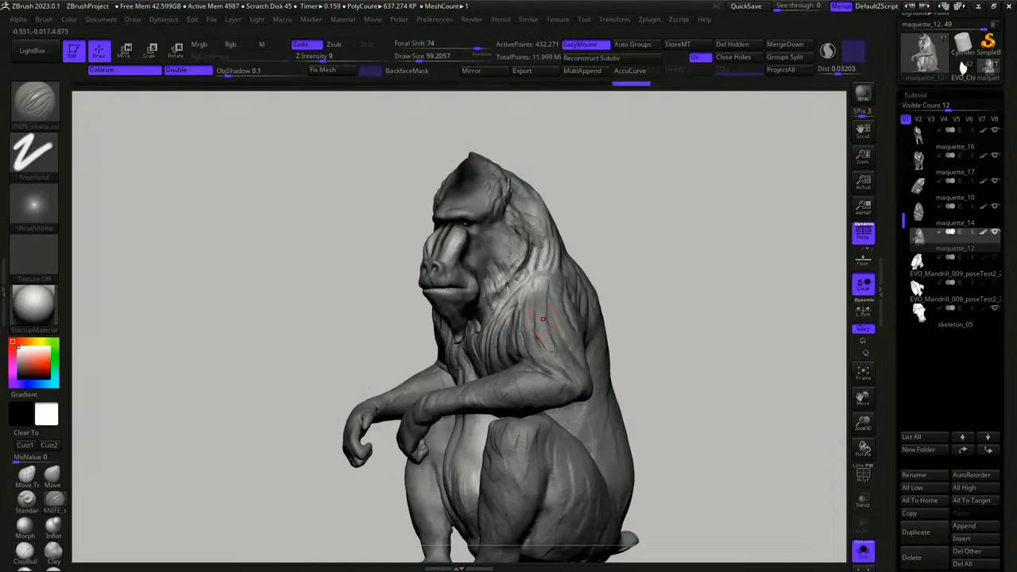
- Turn the walking mandrill maquette to a three-quarter view and add a snapshot of it at the end of the line-up
right_click_drag(527, 323, 641, 288)
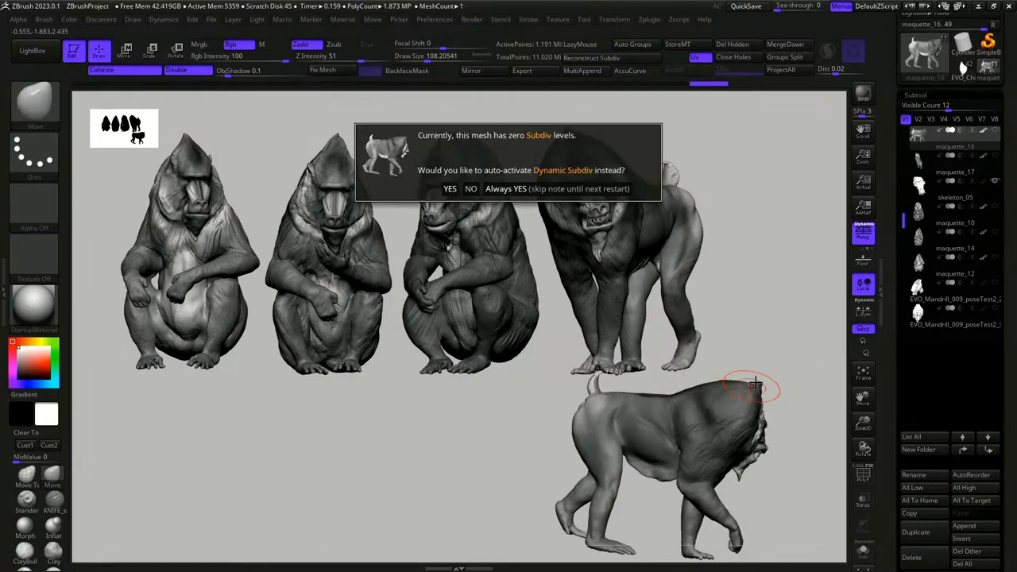
left_click(770, 348)
mouse_move(770, 348)
left_mouse_down()
mouse_move(774, 286)
mouse_move(767, 517)
mouse_move(765, 307)
mouse_move(768, 334)
left_mouse_up()
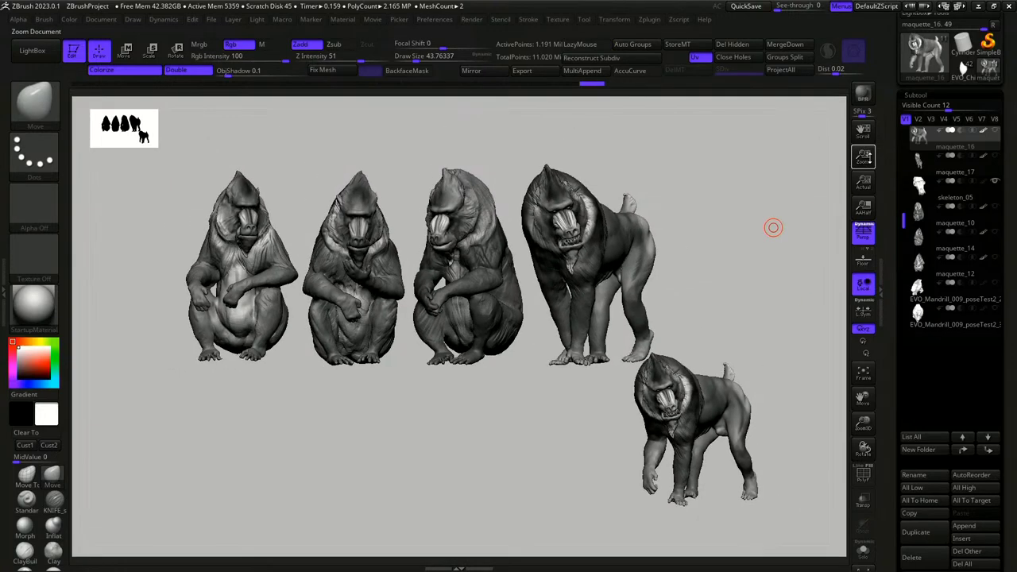
left_click_drag(772, 227, 767, 176)
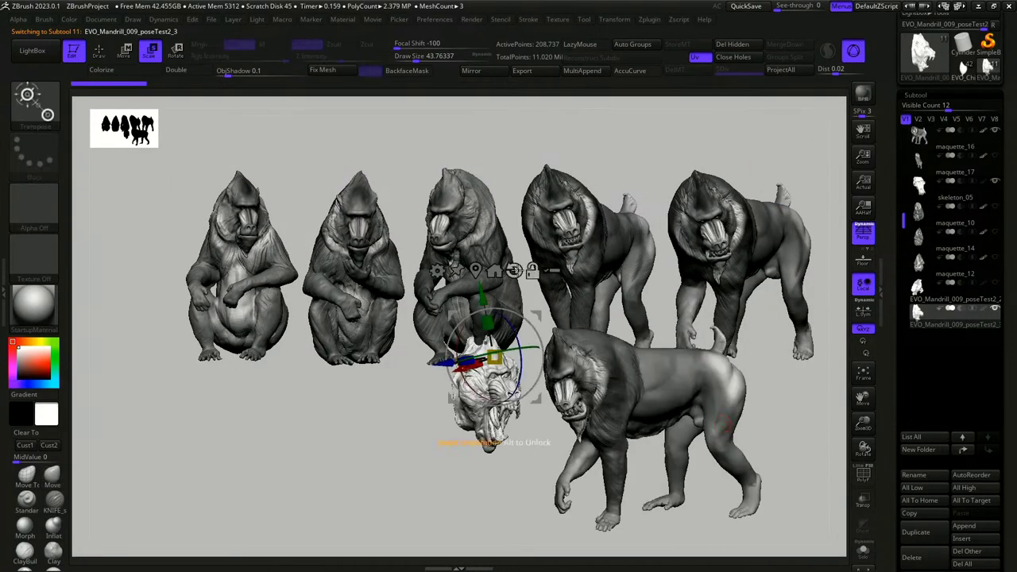
- Rotate the separate mandrill head subtool upright and fit it over the walking maquette's head
left_click(514, 270)
mouse_move(427, 454)
left_mouse_down()
mouse_move(366, 429)
mouse_move(613, 335)
mouse_move(525, 382)
mouse_move(509, 425)
mouse_move(612, 350)
mouse_move(539, 399)
mouse_move(604, 373)
left_mouse_up()
key("q")
key("e")
key("q")
- Duplicate the maquette_16 subtool and cut away the copy's original head by hiding and deleting that part of the mesh
left_click(954, 139)
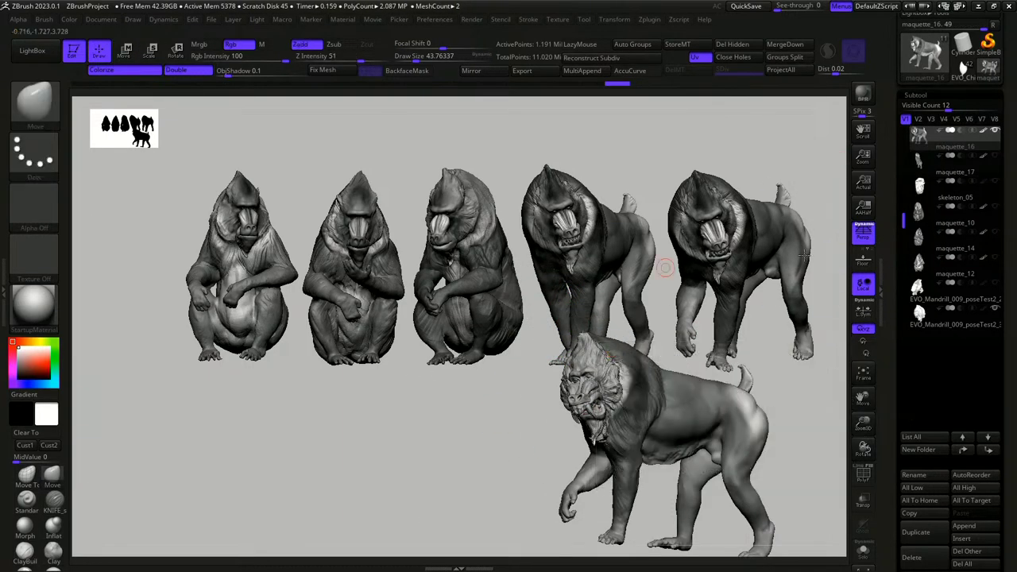
key("ctrl+shift+d")
left_click_drag(819, 373, 740, 418)
left_click_drag(551, 355, 504, 474, "ctrl+alt+shift")
mouse_move(509, 461)
left_mouse_down()
mouse_move(543, 441)
mouse_move(509, 469)
left_mouse_up()
left_click(745, 46)
- Select the open-mouthed head subtool and reorder it directly beneath maquette_18 in the subtool list
left_click(536, 390, "alt")
triple_click(963, 450)
double_click(962, 450)
left_click(963, 450)
left_click_drag(819, 429, 798, 308)
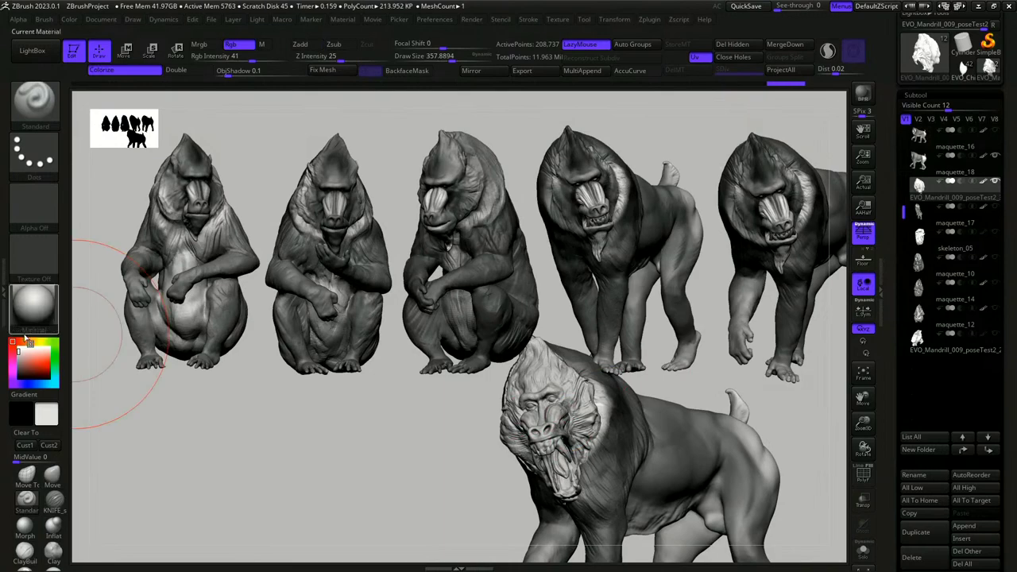
- Paint the open-mouthed head in dark and light greys matching the body, using the Standard brush with Rgb intensity 41
left_click_drag(24, 352, 18, 363)
left_click_drag(506, 482, 445, 477)
left_click_drag(19, 359, 19, 371)
left_click_drag(445, 446, 476, 441)
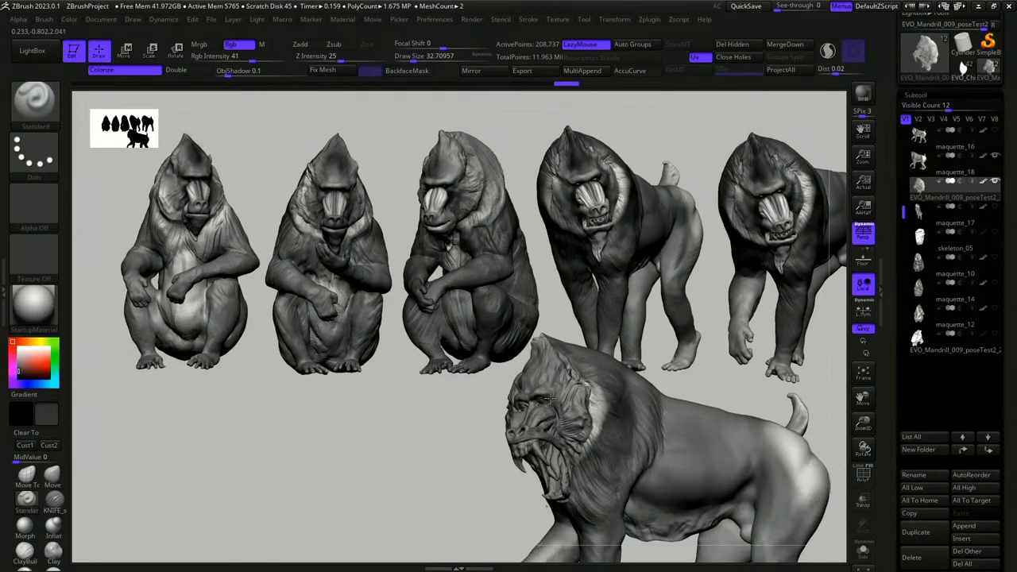
key("ctrl+z")
key("ctrl+z")
key("ctrl+z")
key("ctrl+z")
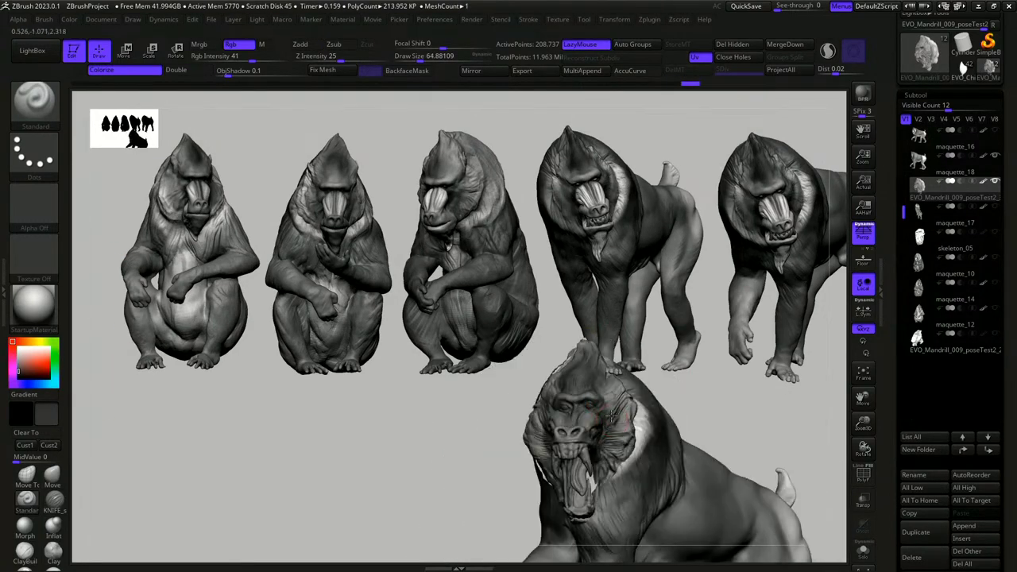
key("ctrl+z")
key("ctrl+z")
key("ctrl+z")
key("ctrl+z")
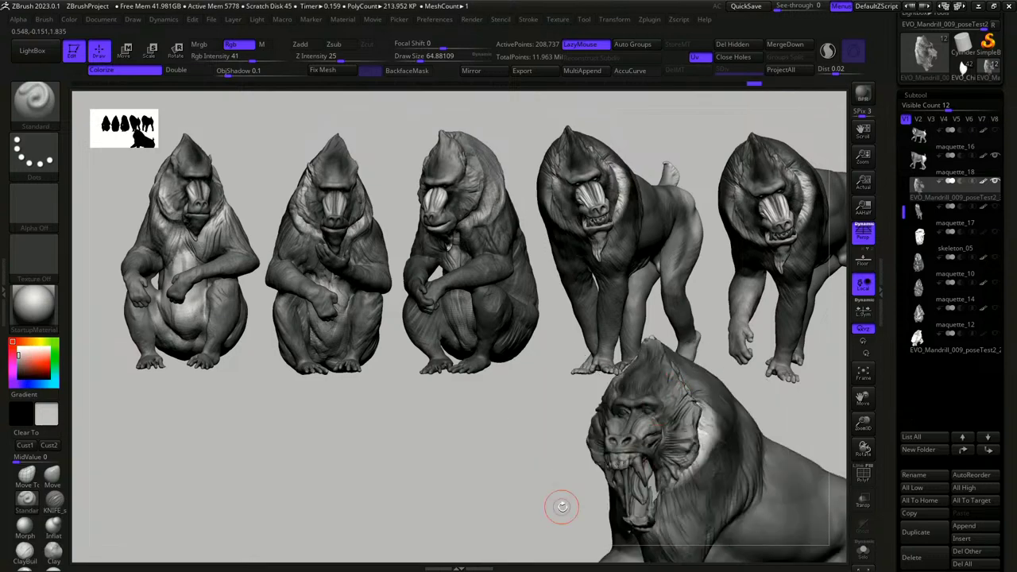
key("ctrl+z")
key("ctrl+z")
key("ctrl+z")
key("ctrl+z")
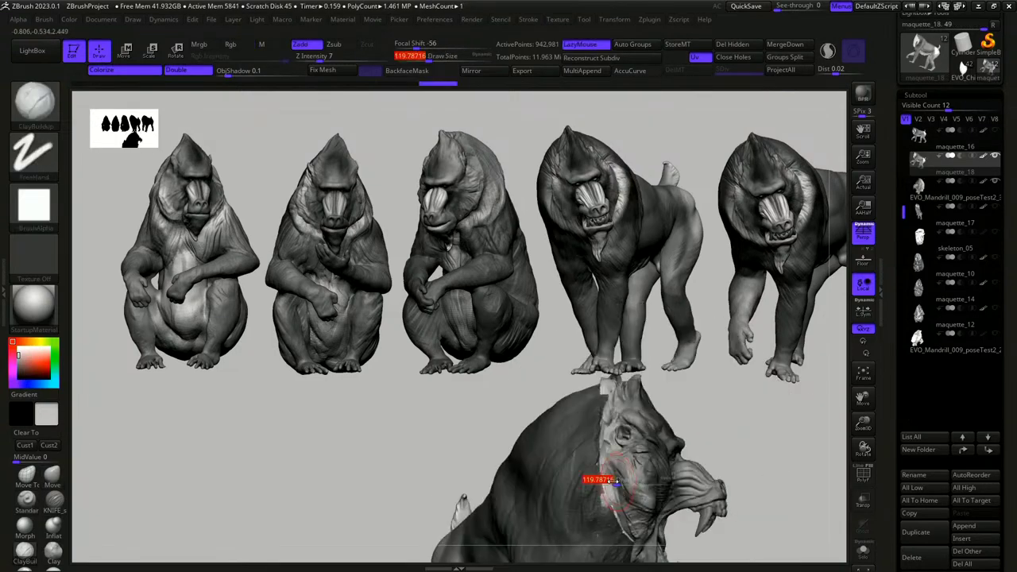
- Blend the body's mane into the open-mouthed head along their seam with the ClayBuildup and Standard brushes
left_click(606, 469, "alt")
left_click(26, 499)
key("ctrl+z")
key("ctrl+z")
- Merge maquette_18 with the open-mouthed head subtool below it
mouse_move(956, 208)
left_click(954, 188)
left_click(955, 163)
left_click(786, 45)
left_click(747, 66)
right_click_drag(689, 536, 488, 480)
- Fuse the merged head and body into one surface with DynaMesh at resolution 256
left_click_drag(920, 557, 919, 421)
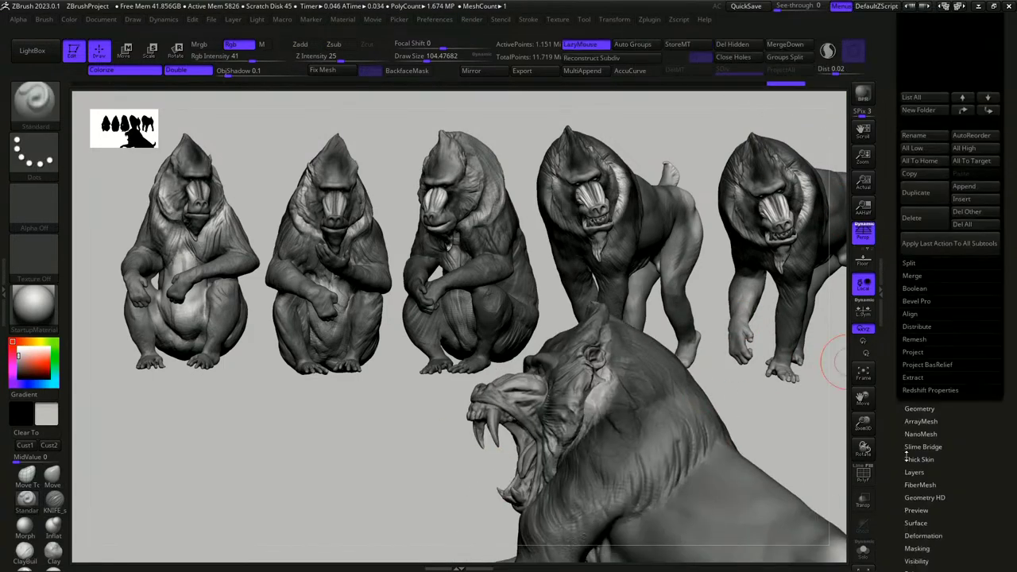
left_click(920, 409)
left_click(922, 417)
left_click(922, 417)
- Sculpt over the join between the face and mane with the ClayBuildup brush at Z Intensity 7
left_click(25, 551)
right_click_drag(445, 480, 570, 486)
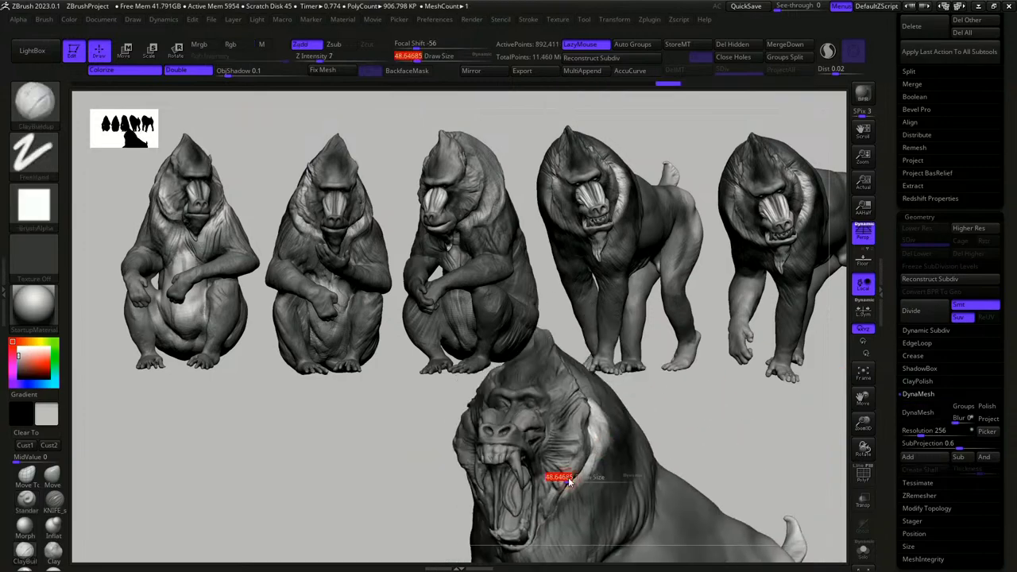
key("ctrl+z")
key("ctrl+z")
key("ctrl+z")
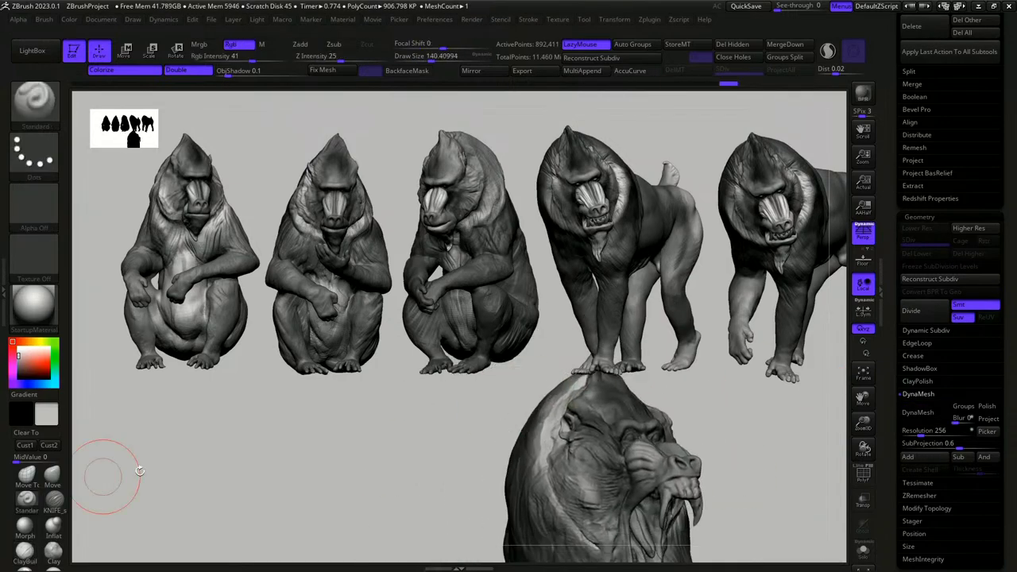
- Paint dark shading over the face and mane of the merged maquette with the Standard brush, using black
key("ctrl+z")
key("ctrl+z")
key("ctrl+z")
key("ctrl+z")
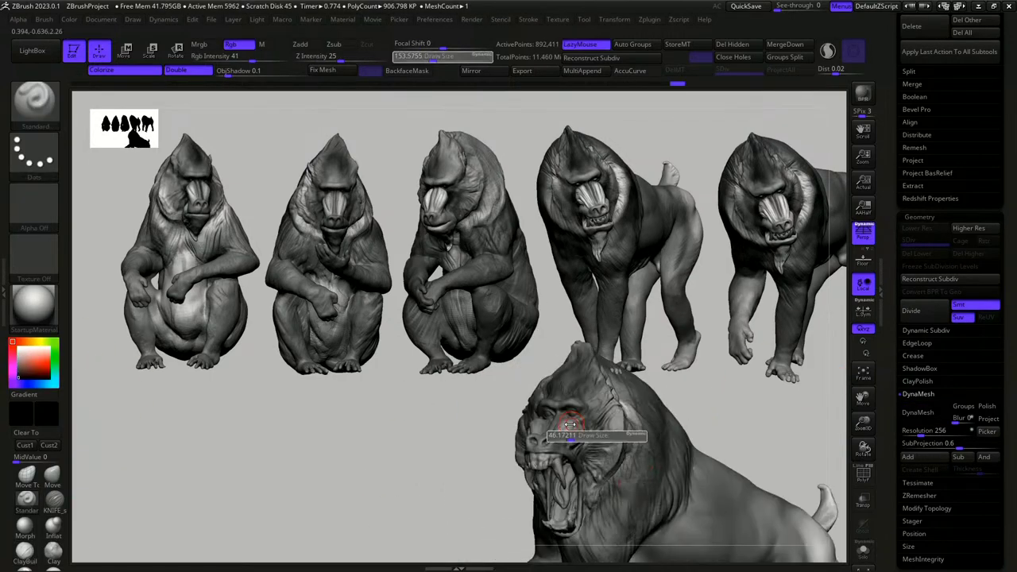
key("ctrl+z")
key("ctrl+z")
key("ctrl+z")
key("ctrl+z")
key("ctrl+z")
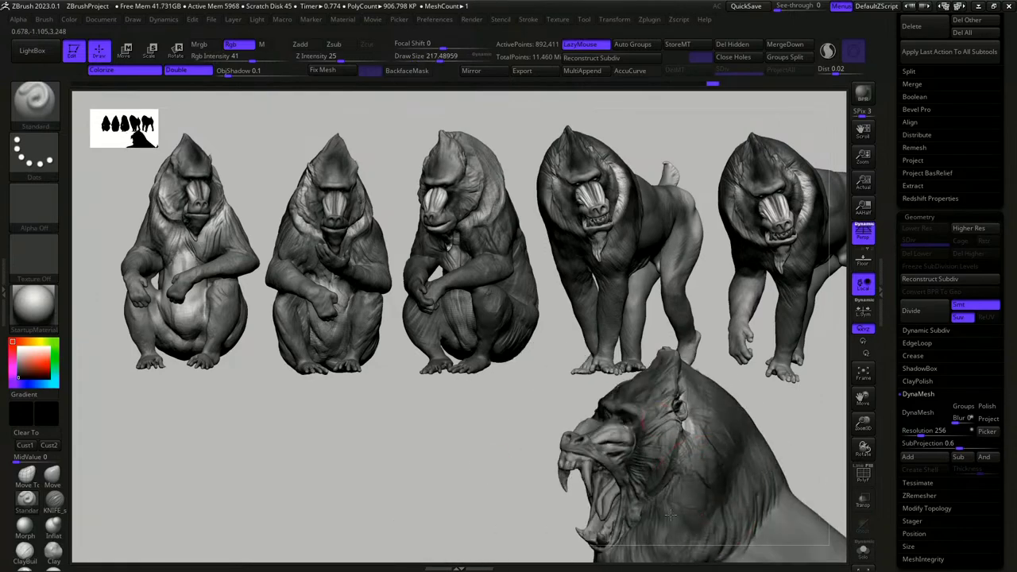
- Paint fine details around the eyes and muzzle in white with the Standard brush at a Draw Size of about 14
left_click_drag(536, 452, 655, 397)
right_click_drag(655, 397, 714, 407, "ctrl")
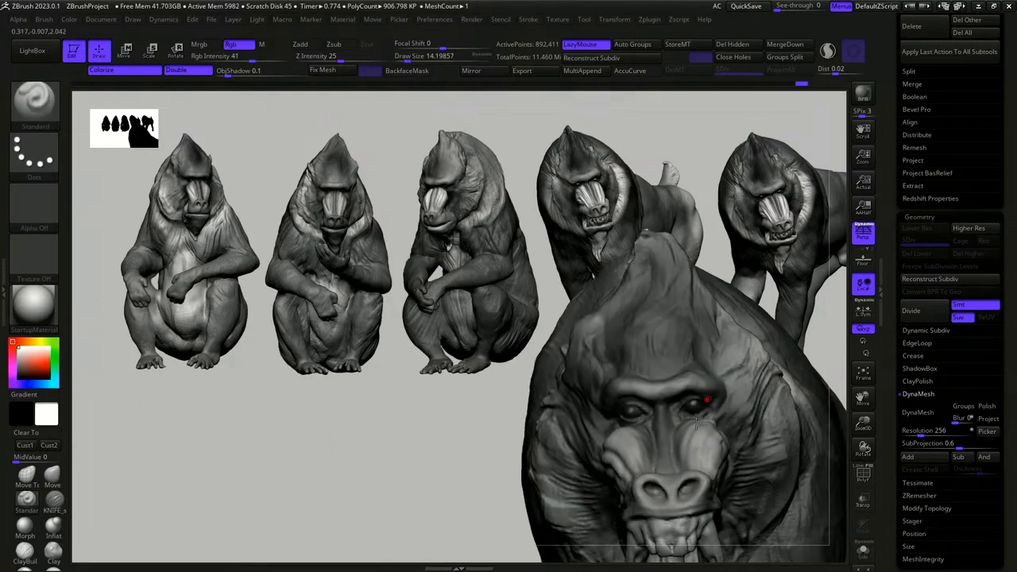
key("ctrl+z")
key("ctrl+z")
key("ctrl+z")
key("ctrl+z")
key("ctrl+z")
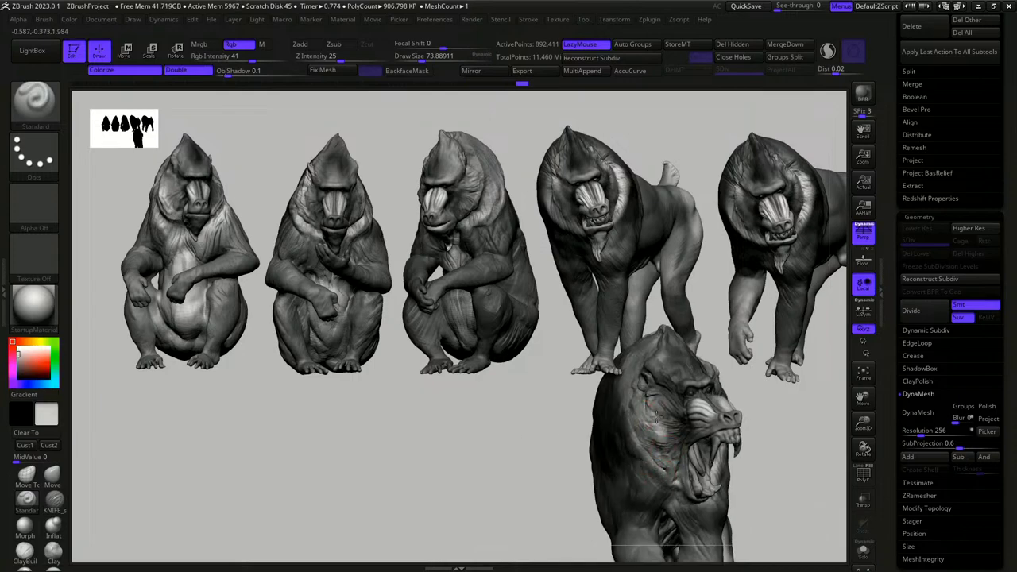
- Paint light grey tones on the cheek and side of the mane at a Draw Size of about 74
key("ctrl+shift+z")
key("ctrl+shift+z")
key("ctrl+shift+z")
key("ctrl+shift+z")
key("ctrl+shift+z")
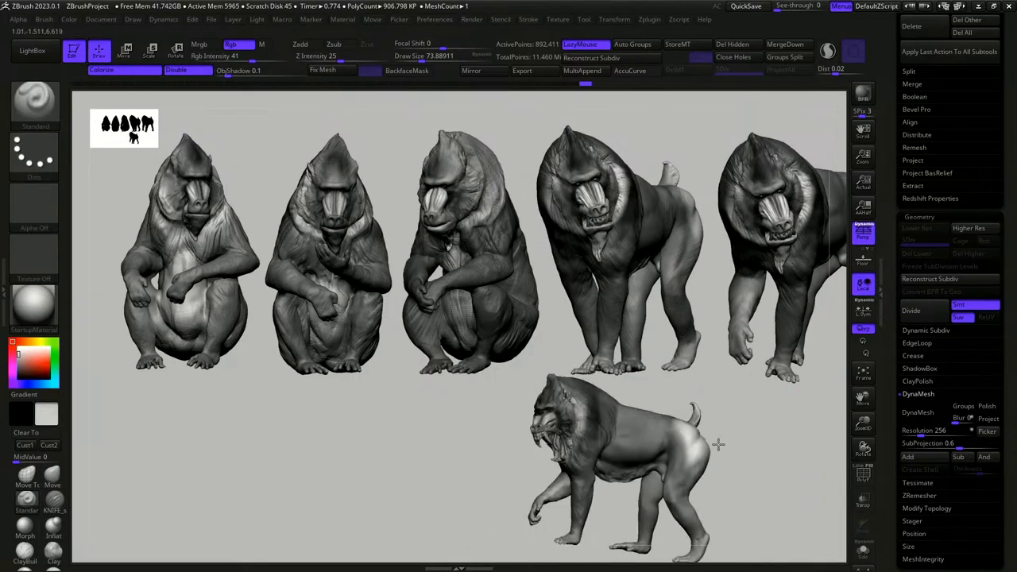
- Adjust the walking maquette's overall shape with the Move brush at a Draw Size of about 116
left_click_drag(741, 448, 727, 440)
left_click_drag(943, 198, 943, 339)
left_click_drag(726, 440, 741, 448)
key("b")
key("m")
key("v")
key("ctrl+shift+z")
key("ctrl+shift+z")
key("ctrl+shift+z")
key("ctrl+shift+z")
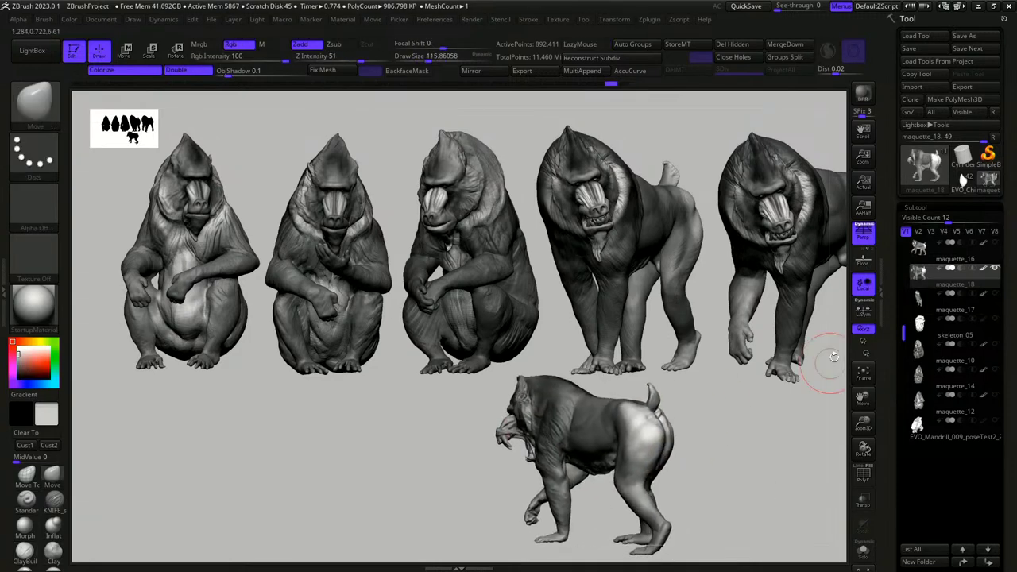
- Select the skeleton_05 subtool, reorder it above maquette_18 and reactivate maquette_18 with the Standard brush
left_click(920, 323)
left_click(733, 45)
left_click(26, 500)
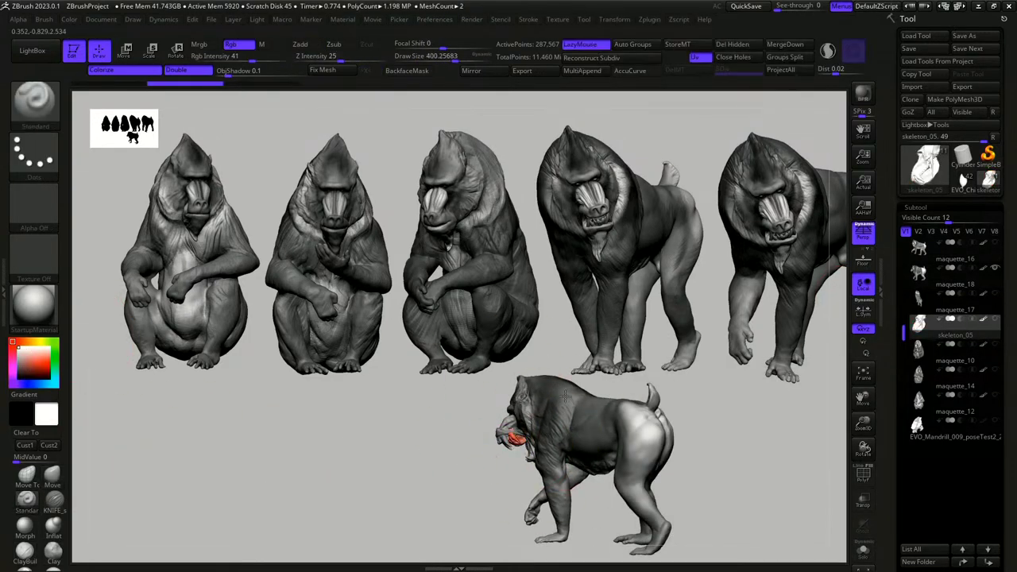
key("ctrl+shift+z")
key("ctrl+shift+z")
key("ctrl+shift+z")
key("ctrl+shift+z")
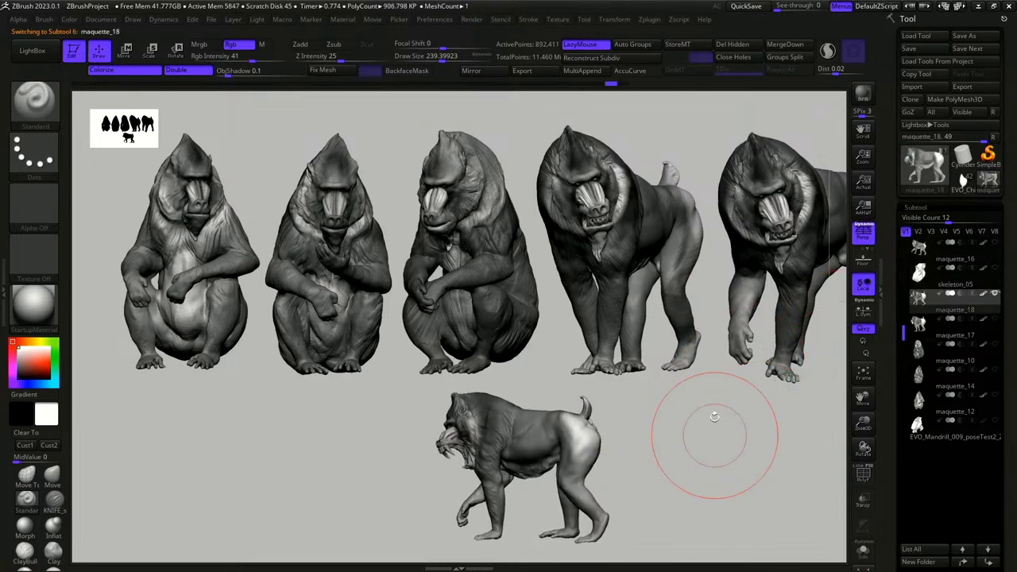
key("ctrl+shift+z")
key("ctrl+shift+z")
key("ctrl+shift+z")
key("ctrl+shift+z")
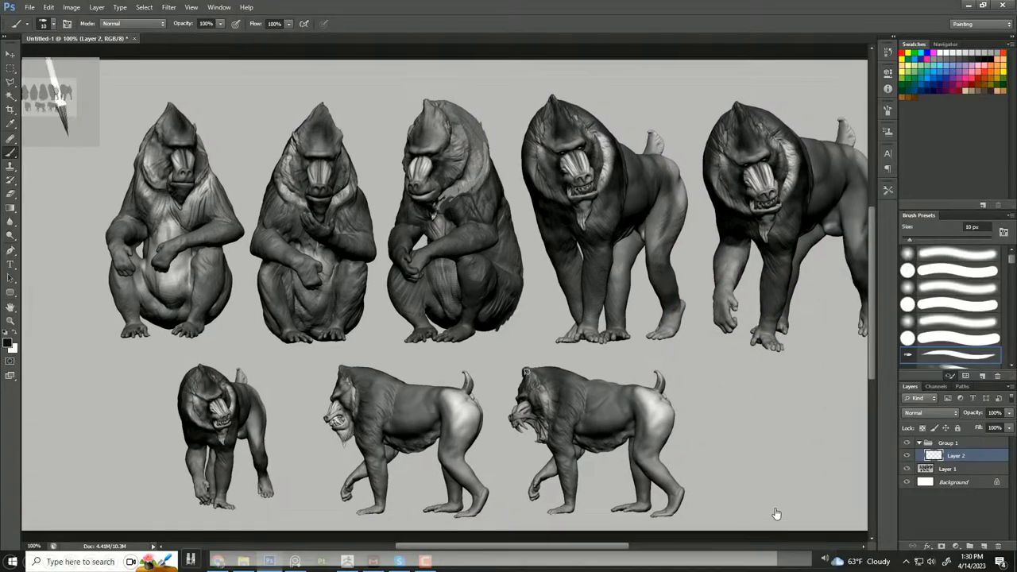
- Switch to Photoshop and examine the assembled line-up of seated and walking mandrill maquettes
scroll(762, 507, "up", 3, "alt")
scroll(596, 316, "down", 3, "alt")
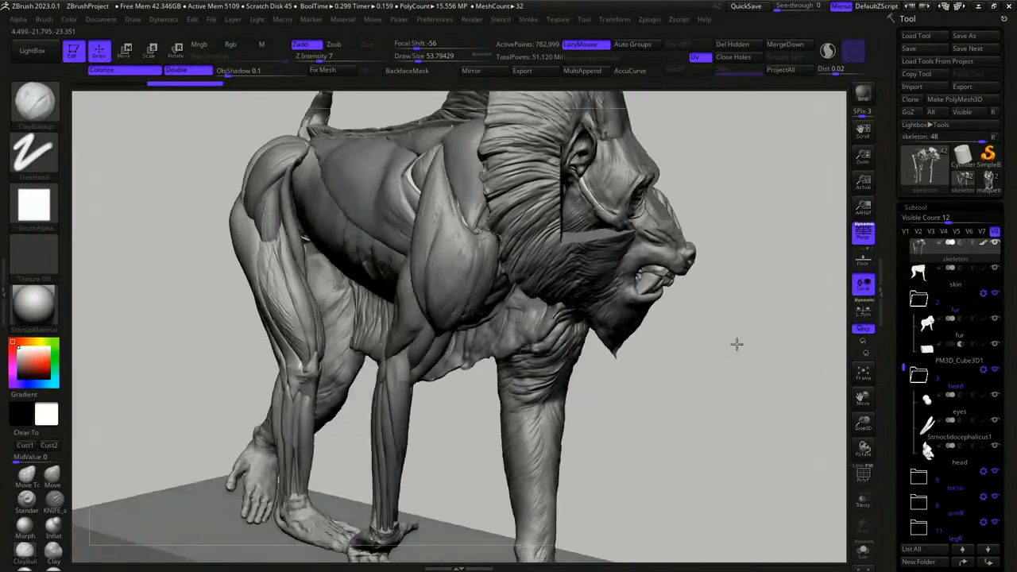
- Play the slide's embedded clip showing the mandrill écorché model from several angles
left_click_drag(739, 343, 681, 343)
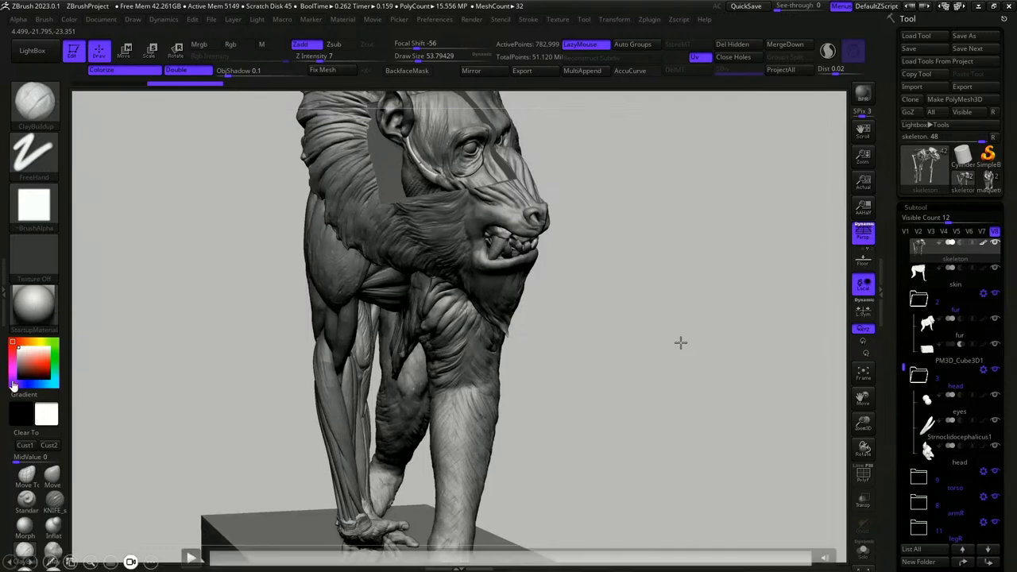
left_click(191, 560)
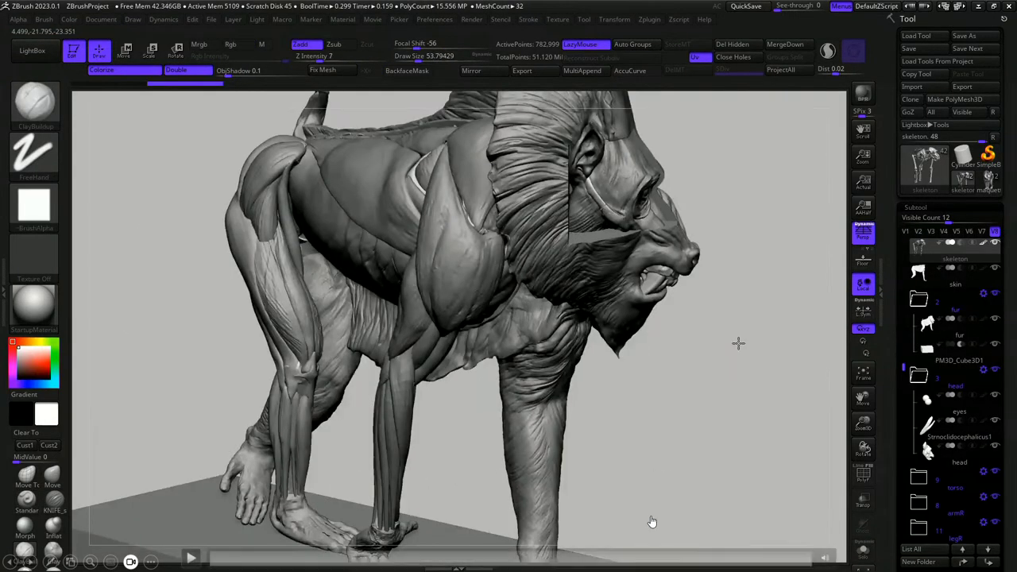
left_click(190, 561)
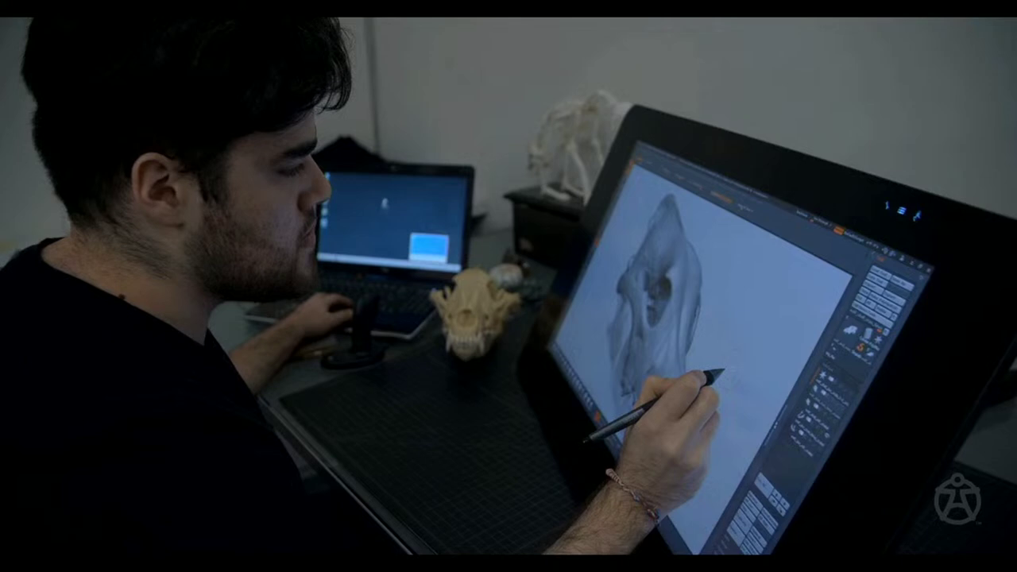
mouse_move(269, 565)
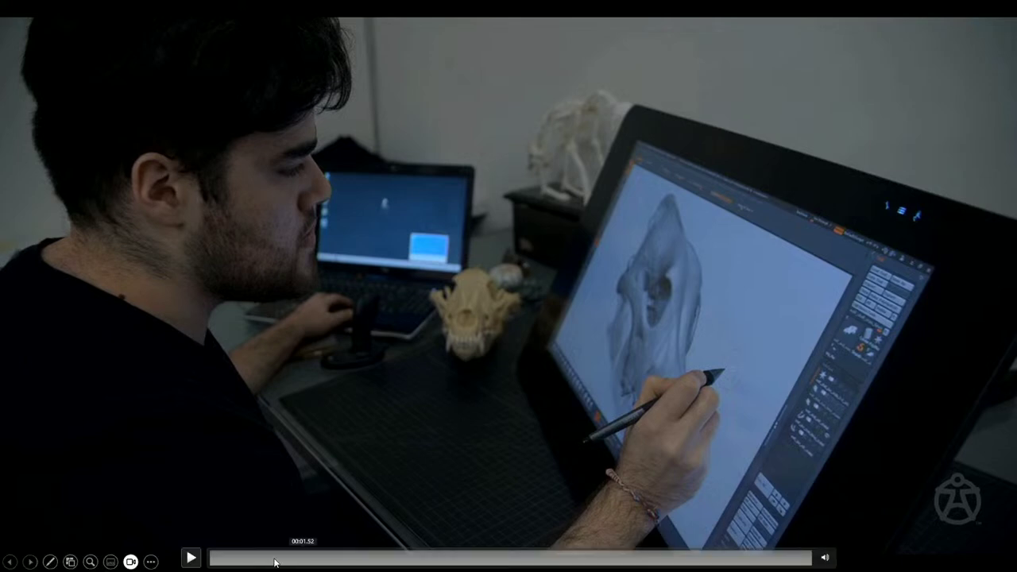
left_click(191, 559)
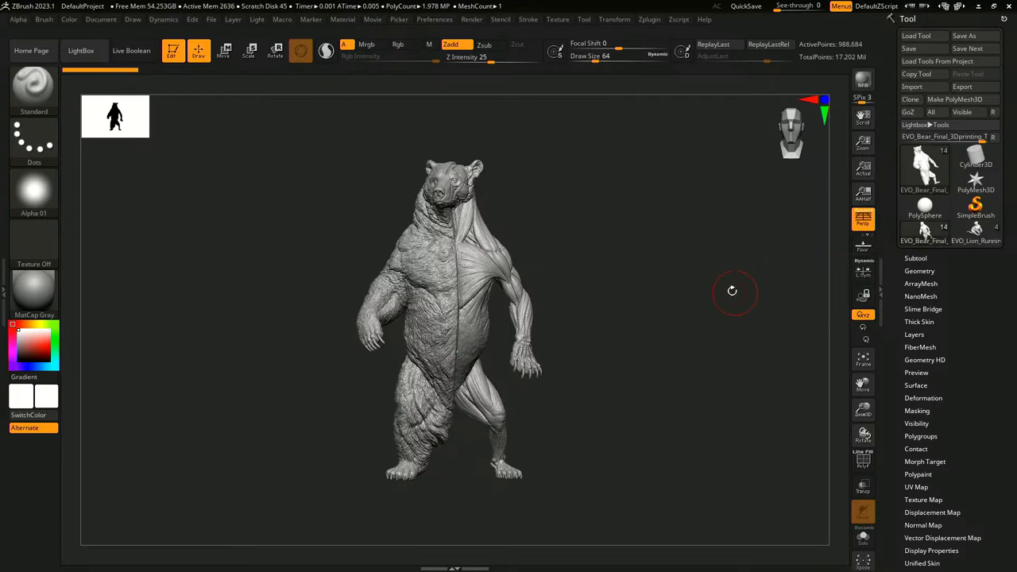
- Examine the bear écorché's exposed chest and arm muscles up close and set the brush's Draw Size to about 13
left_click_drag(730, 289, 658, 258)
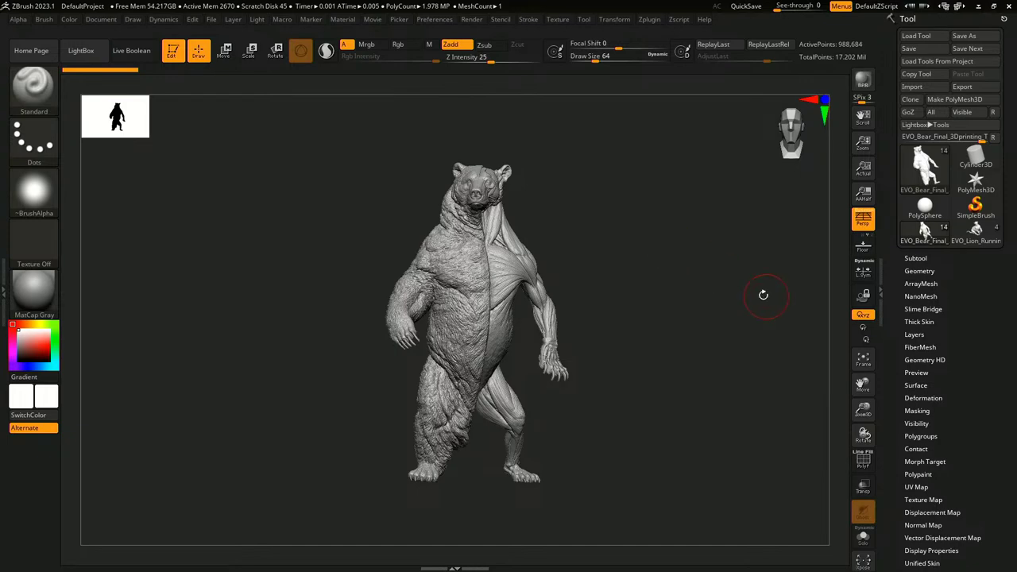
left_click_drag(645, 281, 603, 277)
left_click_drag(652, 267, 661, 329, "alt")
mouse_move(684, 248)
left_mouse_down("alt")
mouse_move(684, 281)
mouse_move(645, 261)
left_mouse_up("alt")
key("s")
left_click(676, 269)
left_click_drag(669, 248, 677, 275, "alt")
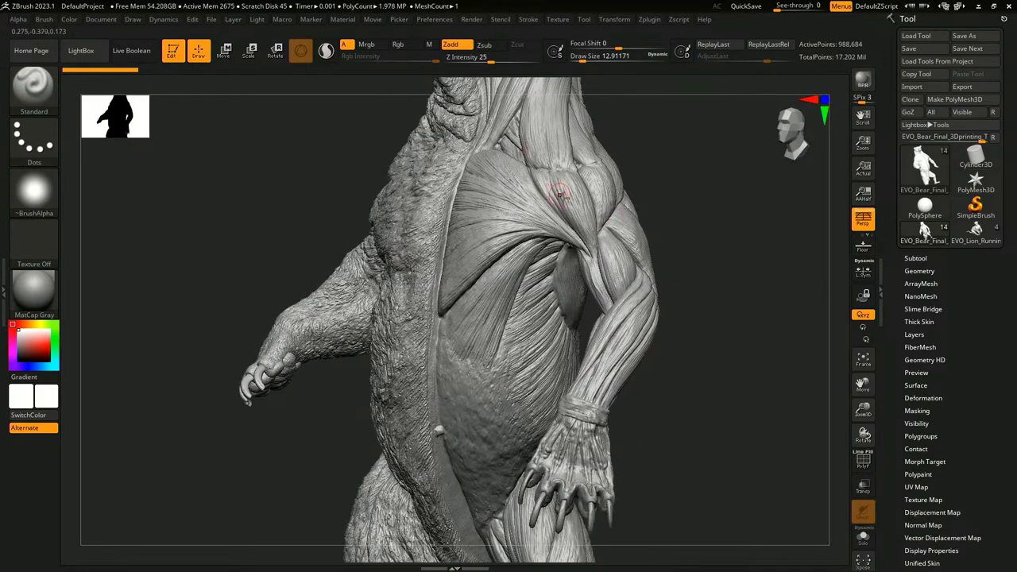
left_click_drag(733, 221, 735, 246, "alt")
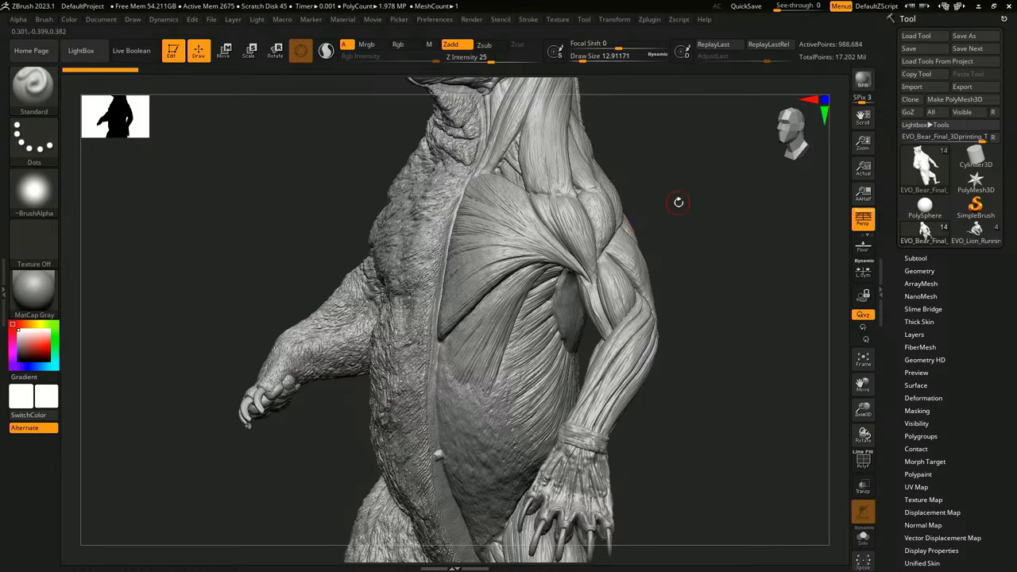
- Choose the Move brush and set its Draw Size to about 33
left_click(33, 85)
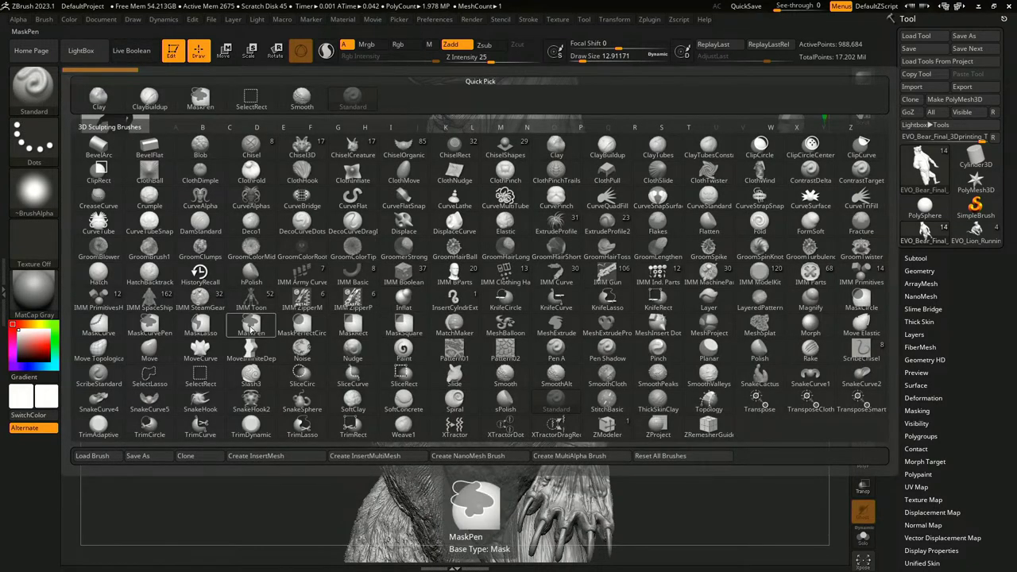
left_click(149, 350)
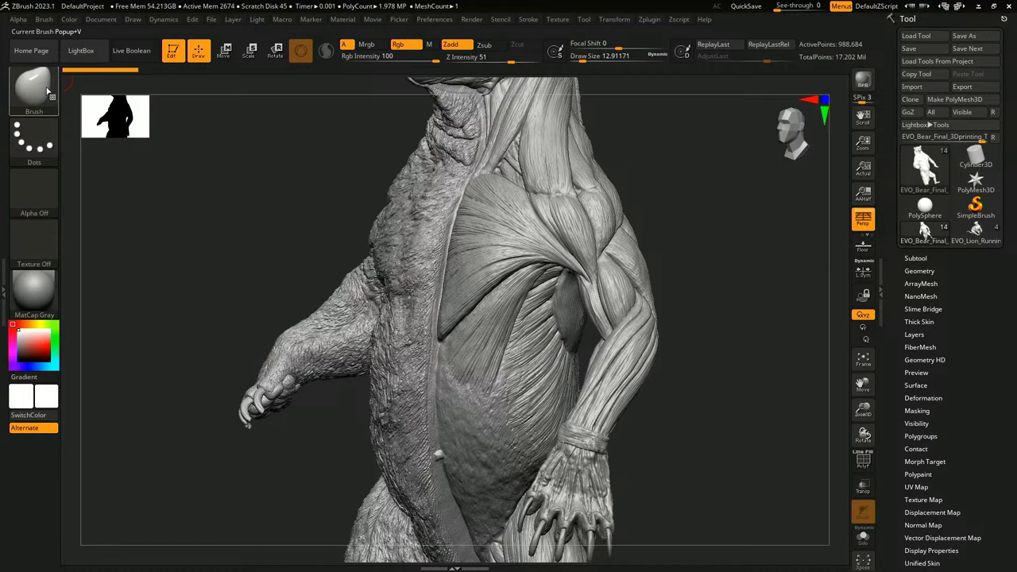
key("s")
left_click_drag(286, 187, 289, 183)
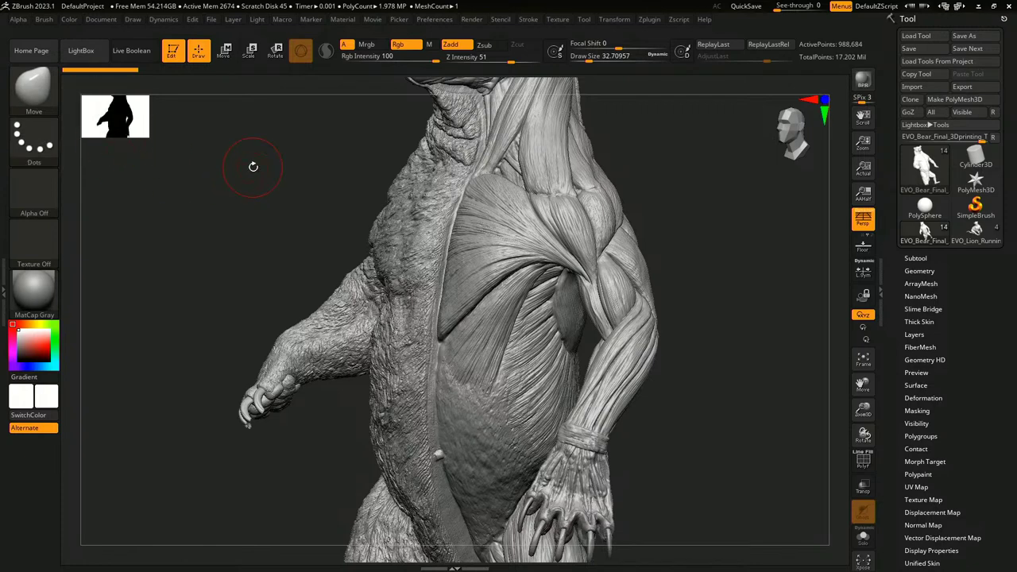
- Browse LightBox's brush library and load the InsertSphere brush from the Insert-IMM folder
key("comma")
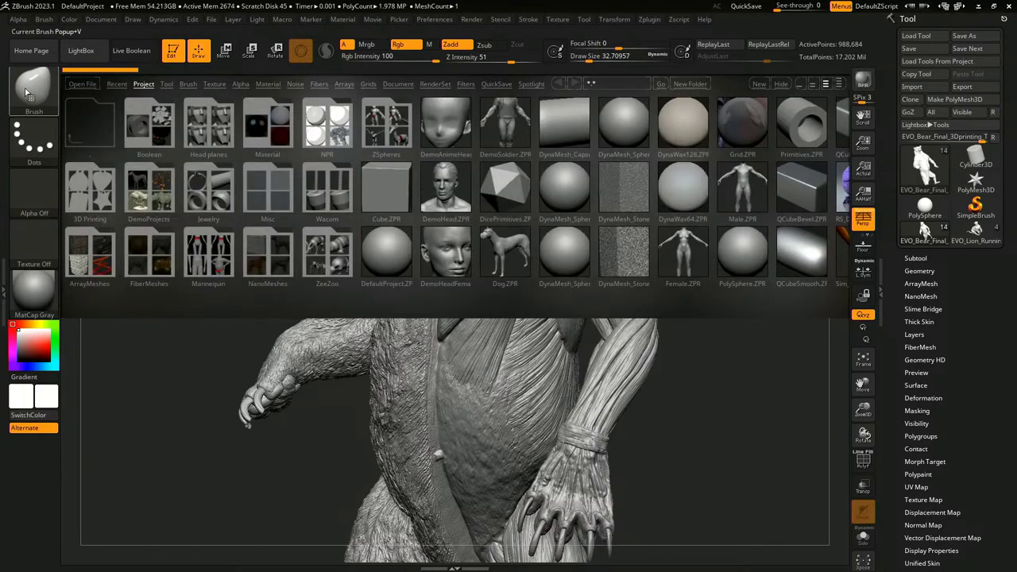
left_click(32, 94)
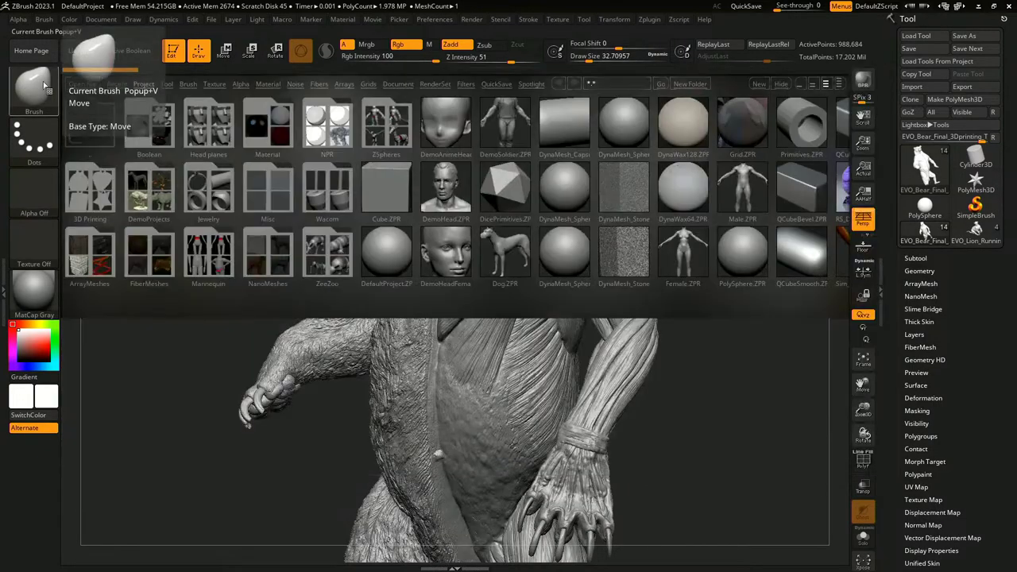
left_click(35, 86)
left_click(42, 87)
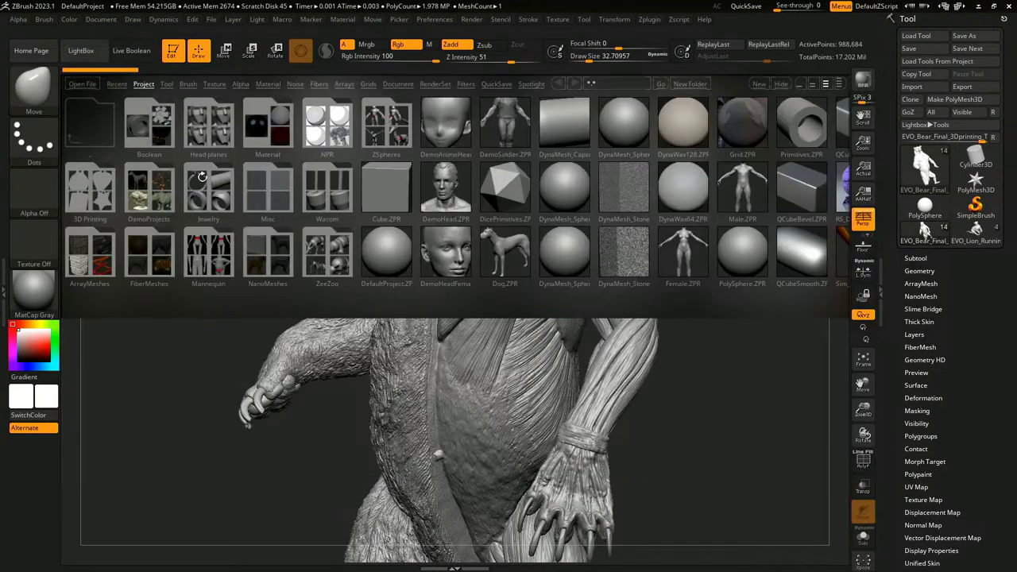
left_click(188, 84)
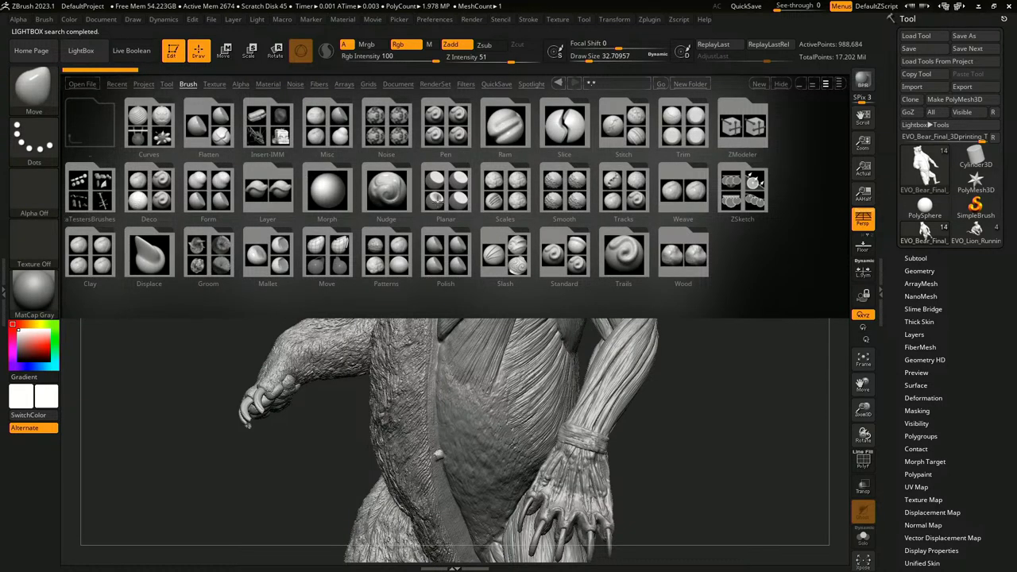
double_click(262, 130)
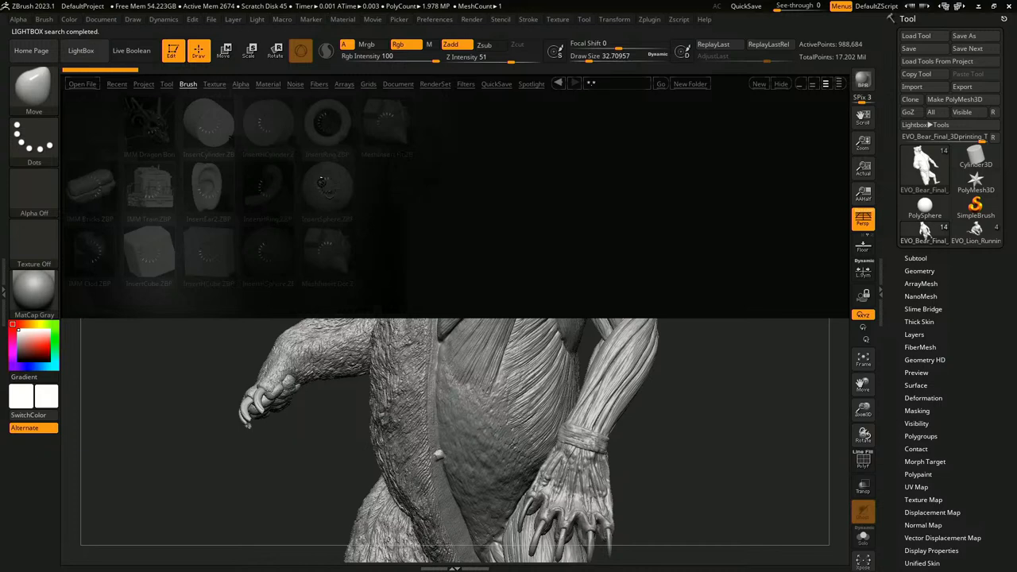
double_click(323, 182)
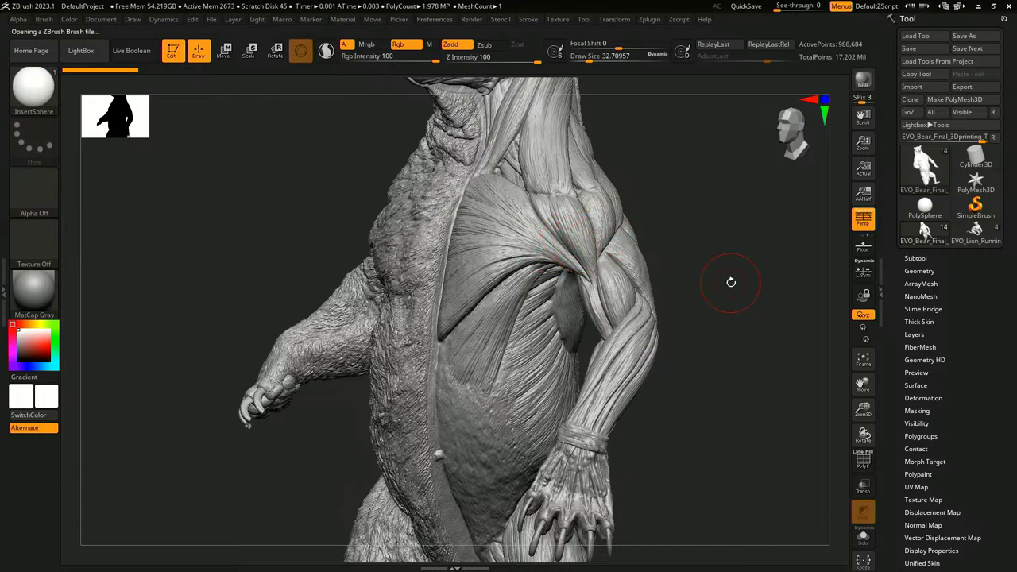
- Expand the skeleton folder in the Subtool list and show its bones together with the bear écorché
left_click(916, 258)
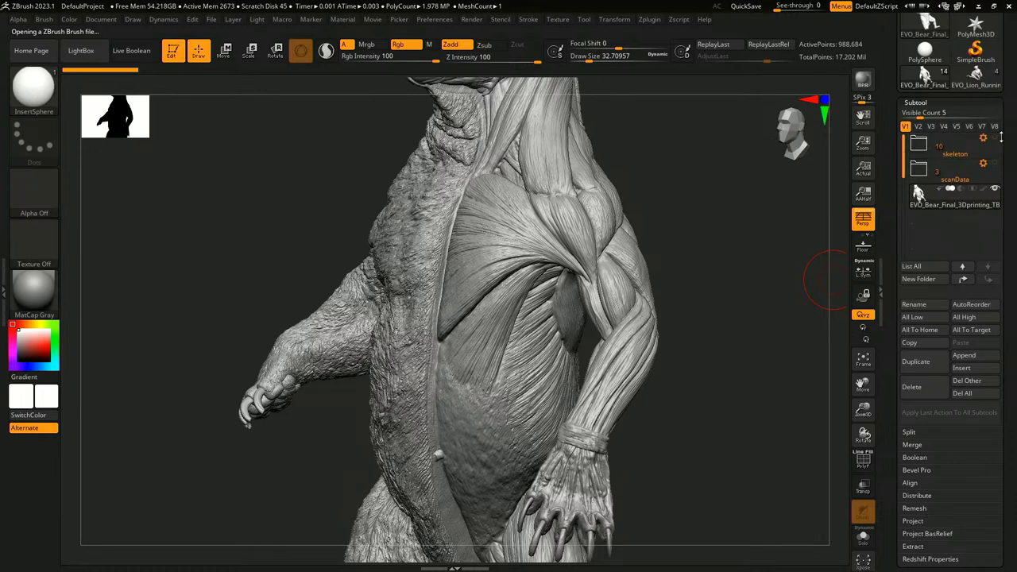
left_click_drag(781, 237, 702, 250)
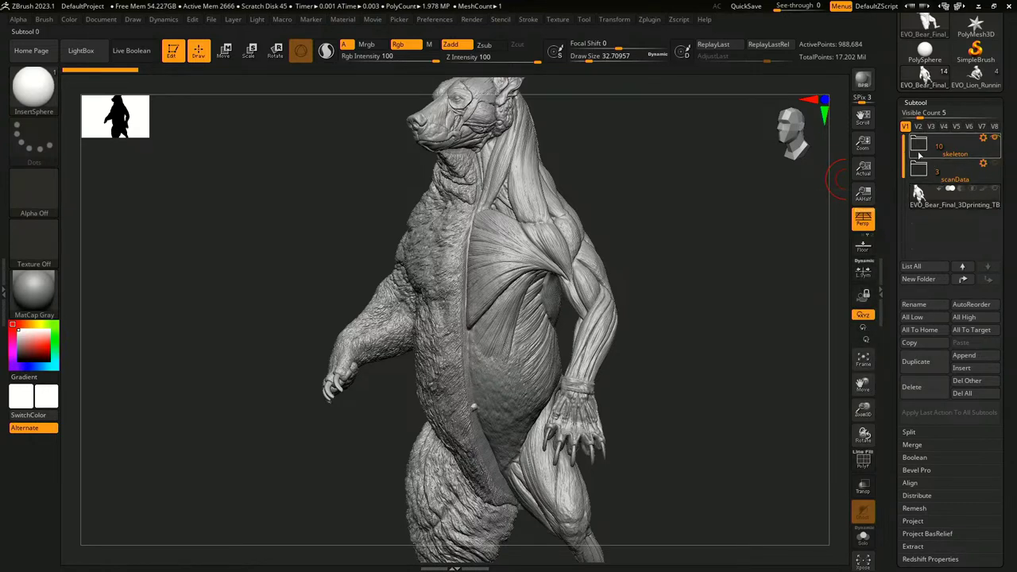
left_click(919, 147)
left_click(994, 163, "shift")
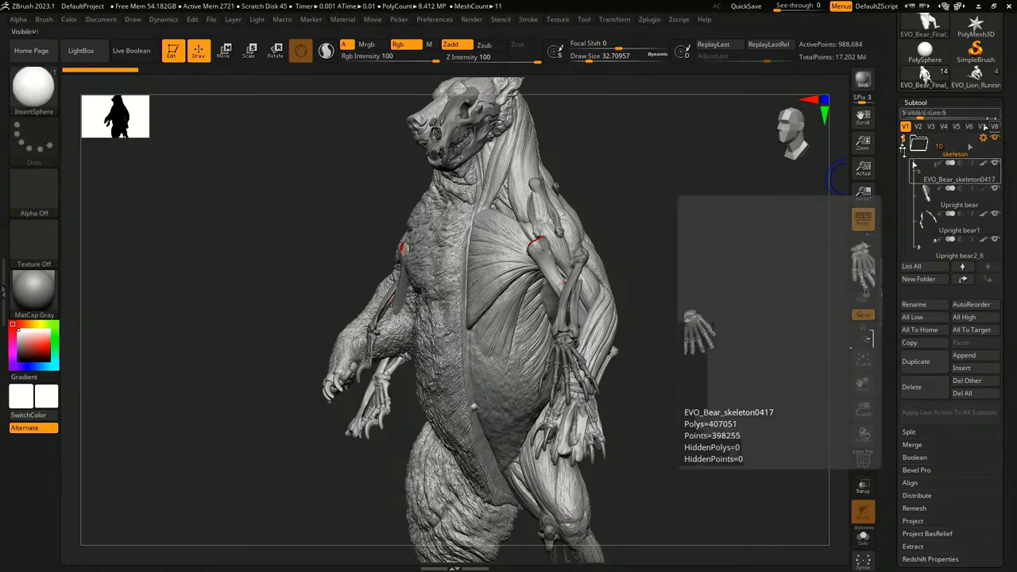
left_click_drag(903, 151, 903, 224)
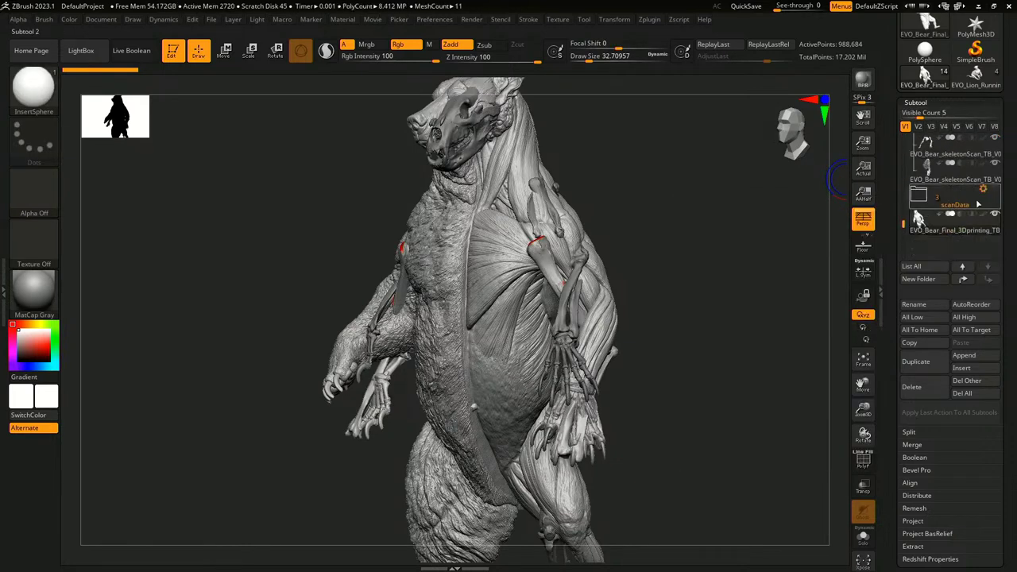
- Select the EVO_Bear_skeletonScan_TB_V004 subtool, and pick the Upright bear1 foreleg bones directly on the model
left_click(935, 171)
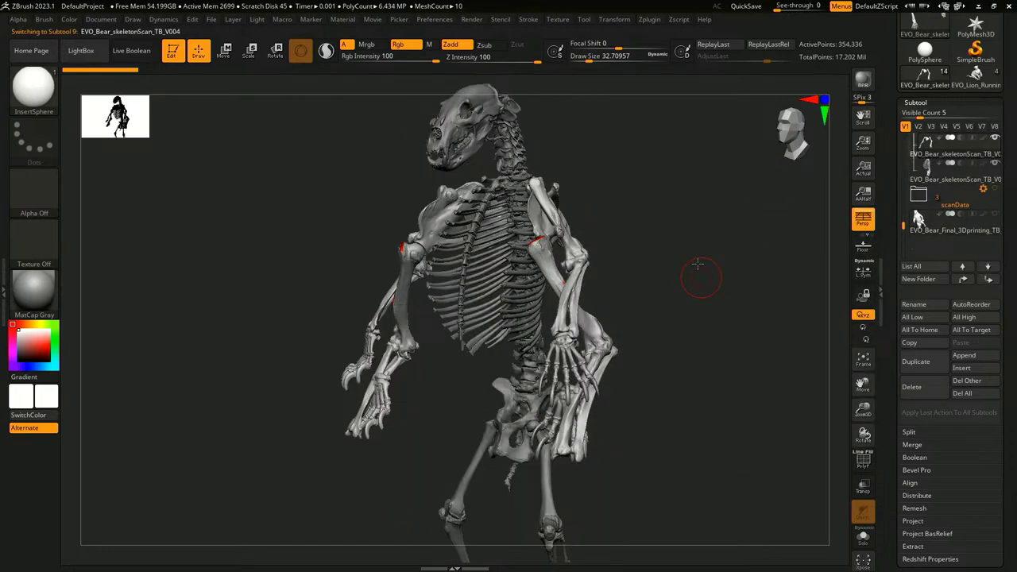
left_click_drag(695, 243, 635, 260)
mouse_move(543, 249)
left_mouse_down()
mouse_move(604, 246)
mouse_move(638, 259)
mouse_move(675, 245)
mouse_move(502, 229)
left_mouse_up()
left_click(536, 229, "alt")
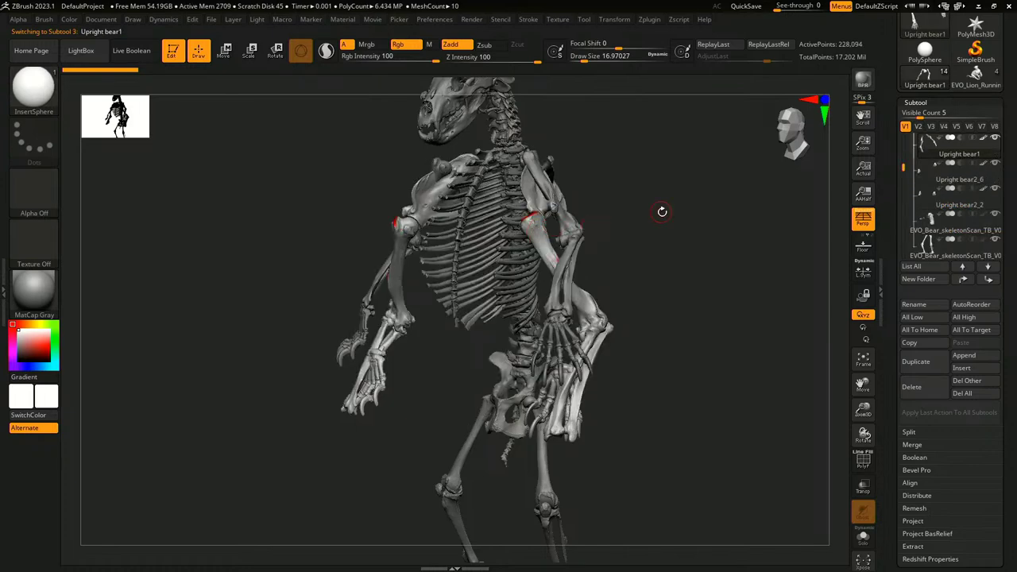
- Select the finished bear écorché, isolate it with Solo, and leave a canvas snapshot of it as reference beside the live model
left_click_drag(621, 220, 754, 179)
left_click_drag(902, 168, 897, 221)
left_click(918, 224)
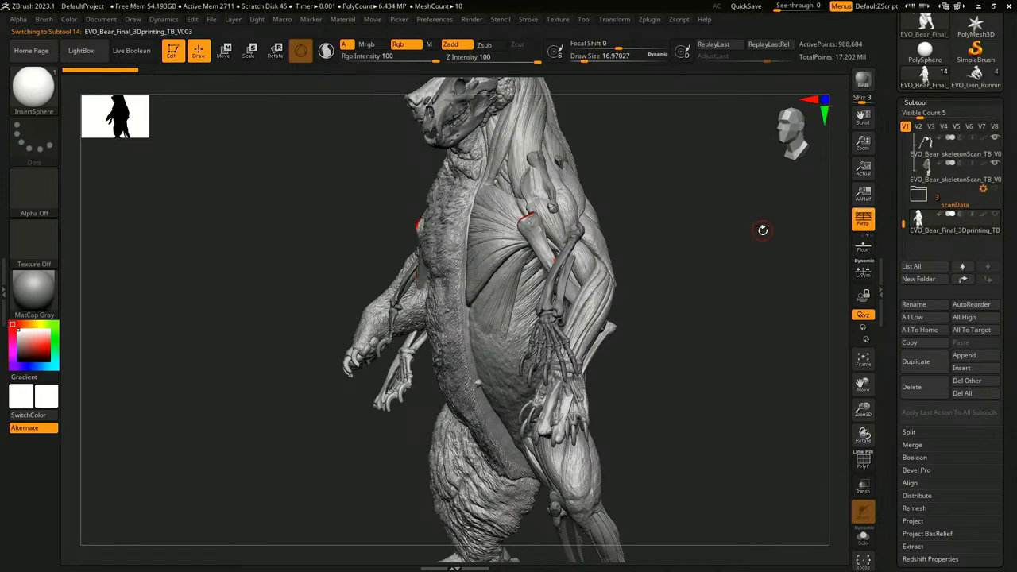
mouse_move(763, 229)
left_mouse_down()
mouse_move(752, 228)
mouse_move(771, 222)
left_mouse_up()
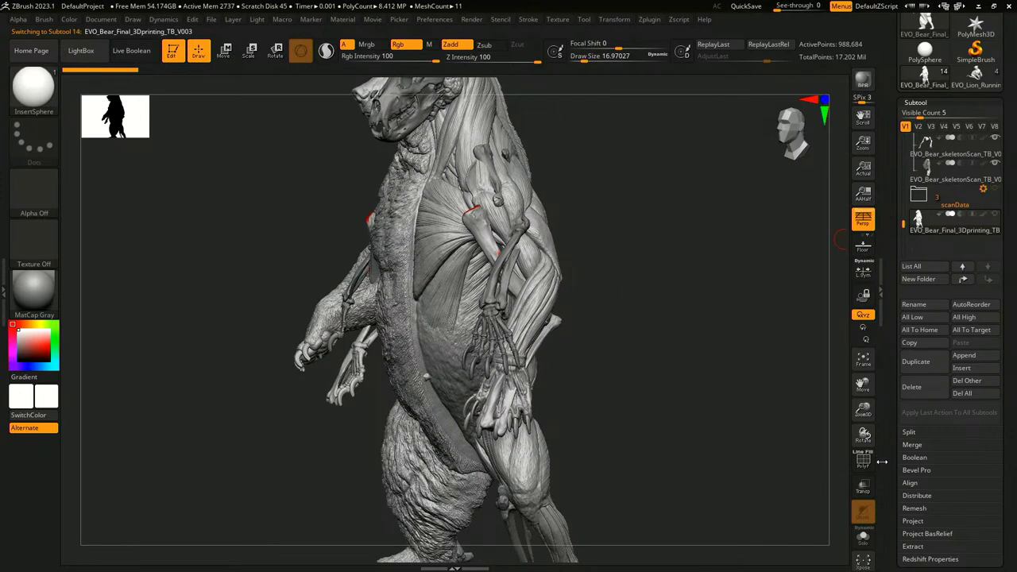
left_click(864, 537)
left_click_drag(736, 379, 561, 350)
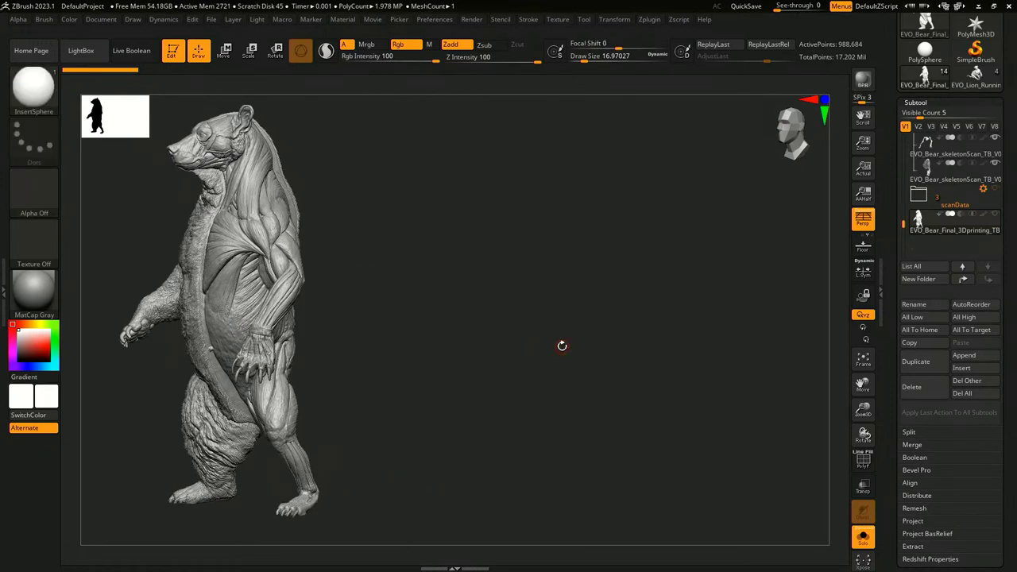
key("shift+s")
left_click_drag(406, 277, 696, 291, "alt")
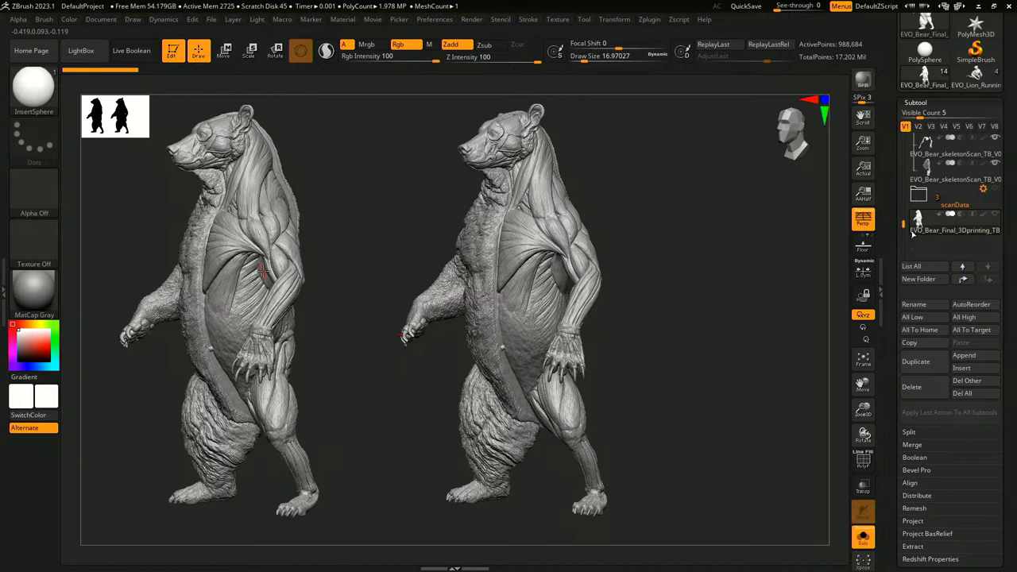
- Select the Upright bear1 subtool so the isolated foreleg bones sit beside the écorché snapshot, viewed from the side
left_click_drag(904, 226, 905, 147)
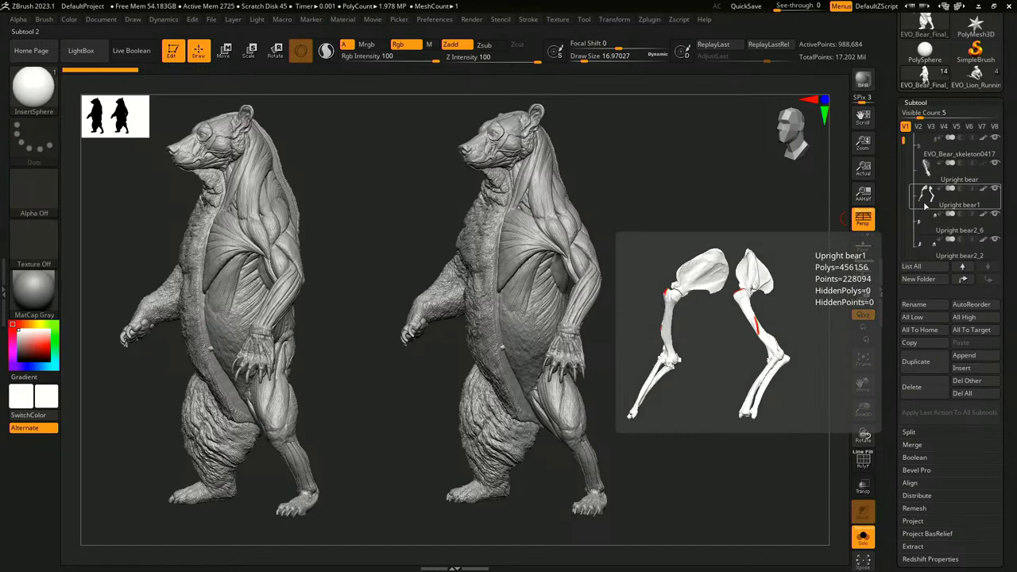
left_click(924, 204)
right_click_drag(665, 239, 694, 234, "ctrl")
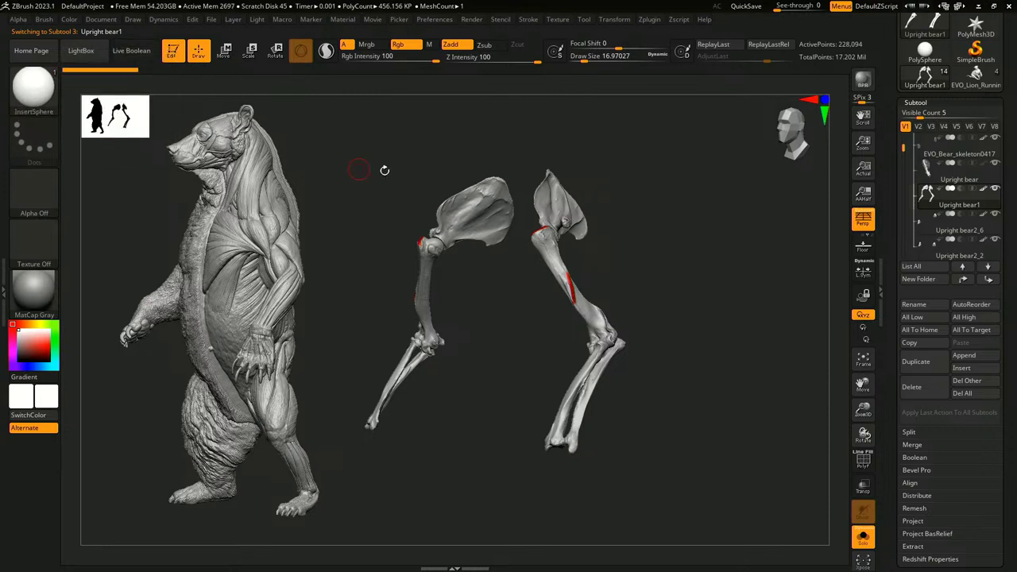
mouse_move(690, 266)
right_mouse_down()
mouse_move(675, 275)
mouse_move(673, 230)
mouse_move(700, 245)
mouse_move(685, 282)
right_mouse_up()
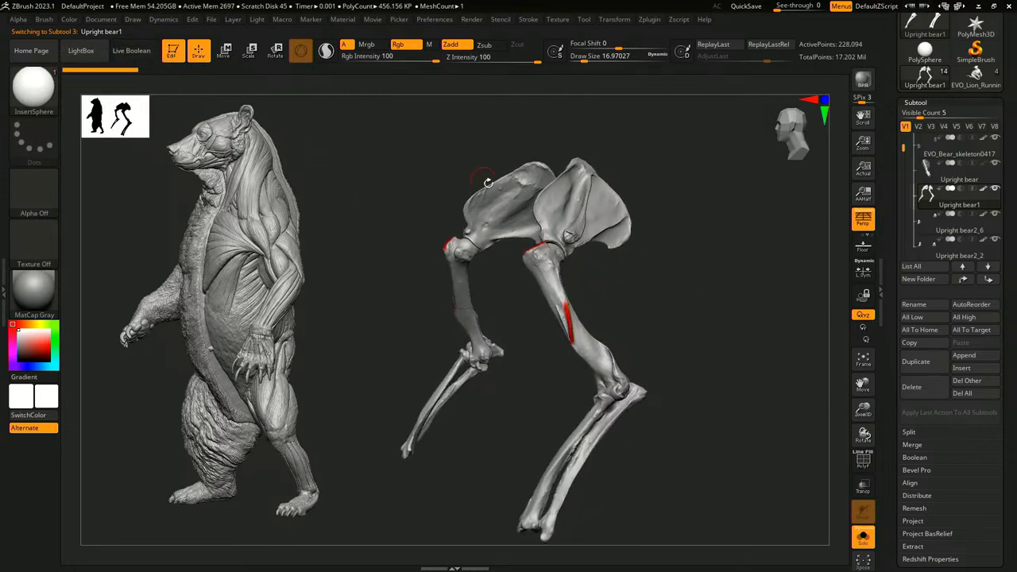
right_click_drag(678, 193, 676, 177)
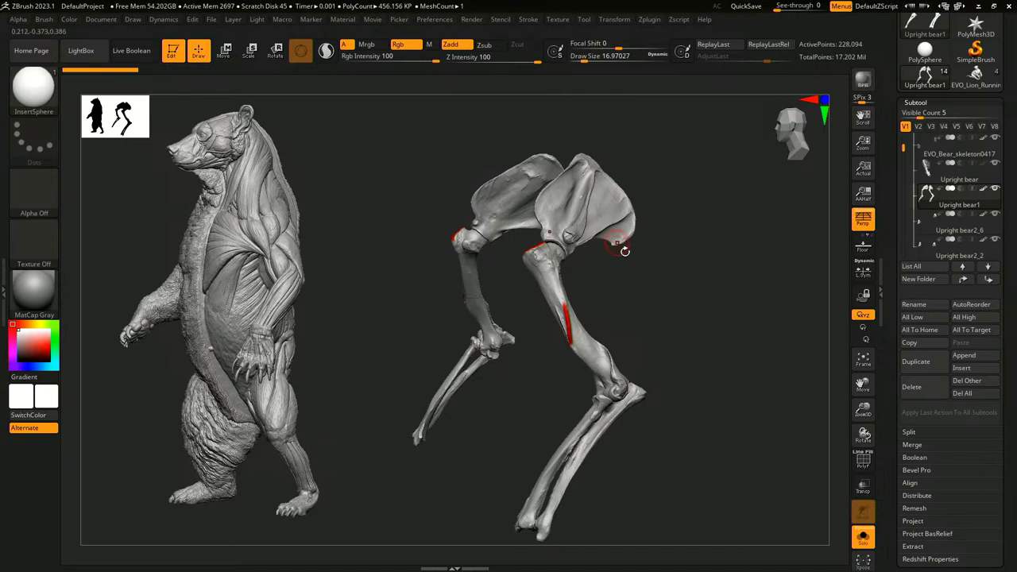
- Insert a sphere on the upper part of the shoulder blade as the base of a muscle form
left_click_drag(632, 257, 648, 290)
left_click_drag(544, 202, 569, 218)
left_click_drag(652, 240, 655, 263)
- Choose the Move brush and set its Draw Size to about 65
left_click(49, 102)
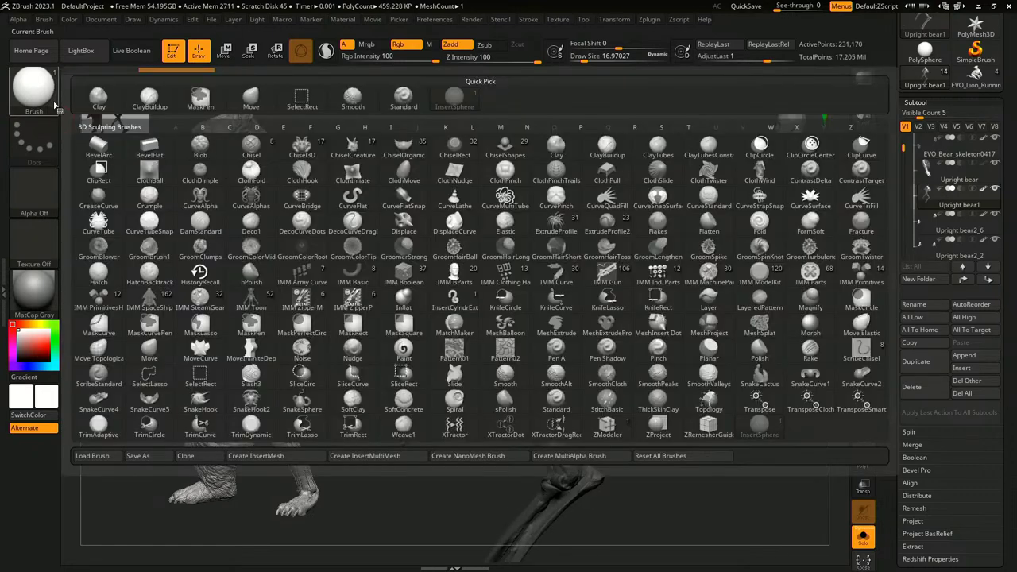
left_click(149, 349)
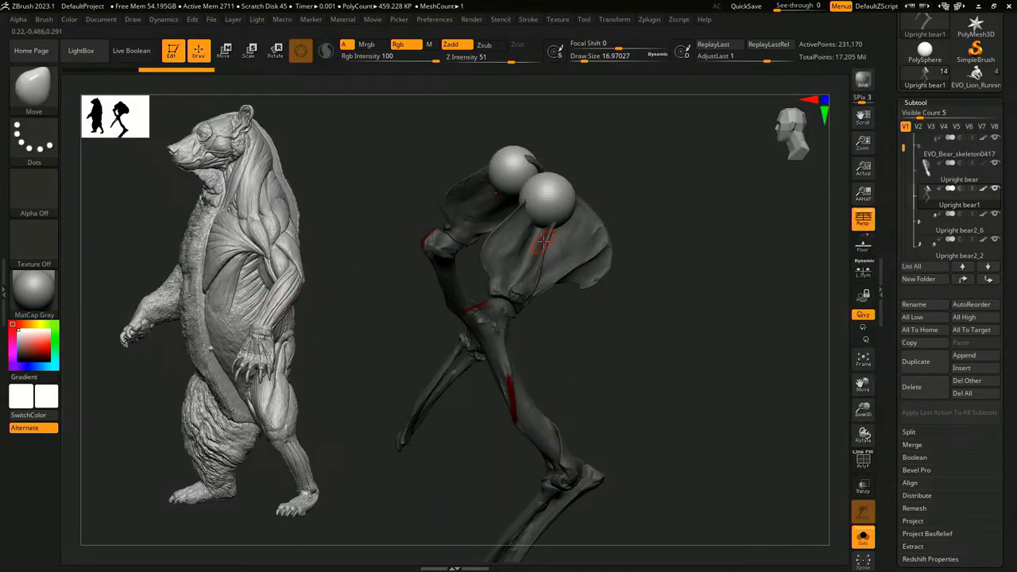
key("s")
left_click_drag(542, 241, 555, 241)
left_click_drag(637, 218, 636, 216, "alt")
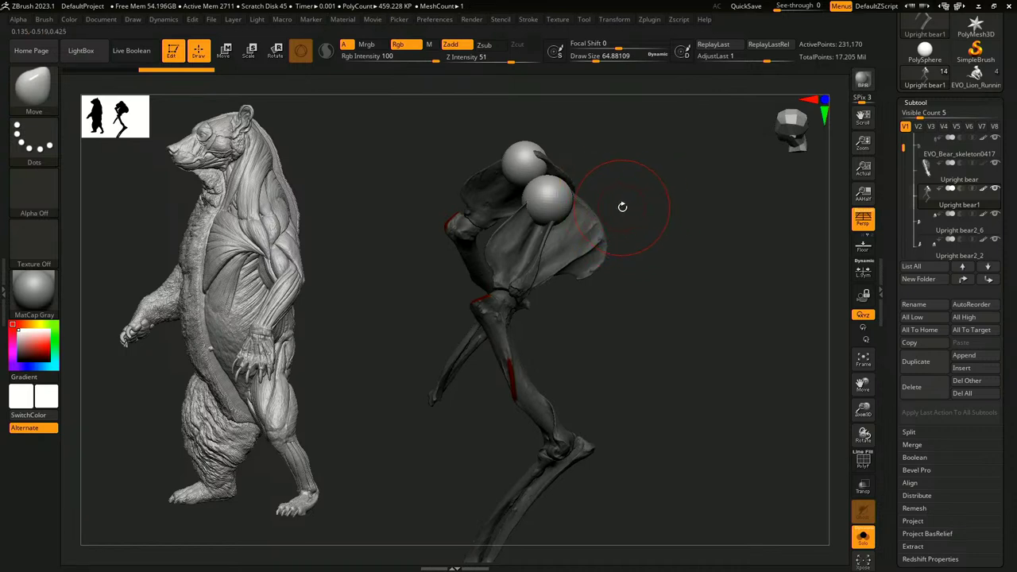
- Stretch the inserted sphere with the Move brush into an elongated muscle form running down the shoulder blade
left_click_drag(650, 219, 604, 205)
key("s")
mouse_move(515, 237)
left_mouse_down()
mouse_move(425, 381)
mouse_move(535, 203)
left_mouse_up()
mouse_move(595, 216)
left_mouse_down()
mouse_move(632, 216)
mouse_move(606, 232)
left_mouse_up()
key("s")
mouse_move(587, 233)
left_mouse_down()
mouse_move(600, 235)
mouse_move(566, 242)
left_mouse_up()
left_click_drag(489, 234, 515, 219)
mouse_move(566, 243)
left_mouse_down()
mouse_move(584, 252)
mouse_move(575, 259)
left_mouse_up()
key("s")
left_click_drag(522, 315, 492, 333)
mouse_move(551, 310)
left_mouse_down()
mouse_move(566, 284)
mouse_move(599, 282)
mouse_move(583, 263)
left_mouse_up()
- Set the Move brush's Draw Size to about 158 and its Z Intensity to 21
key("s")
key("space")
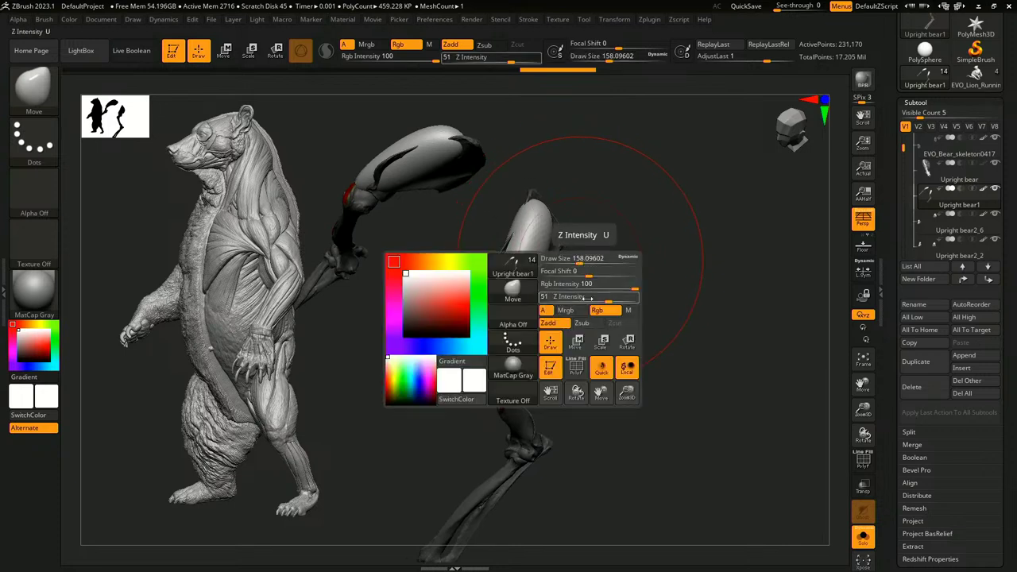
left_click_drag(603, 302, 597, 301)
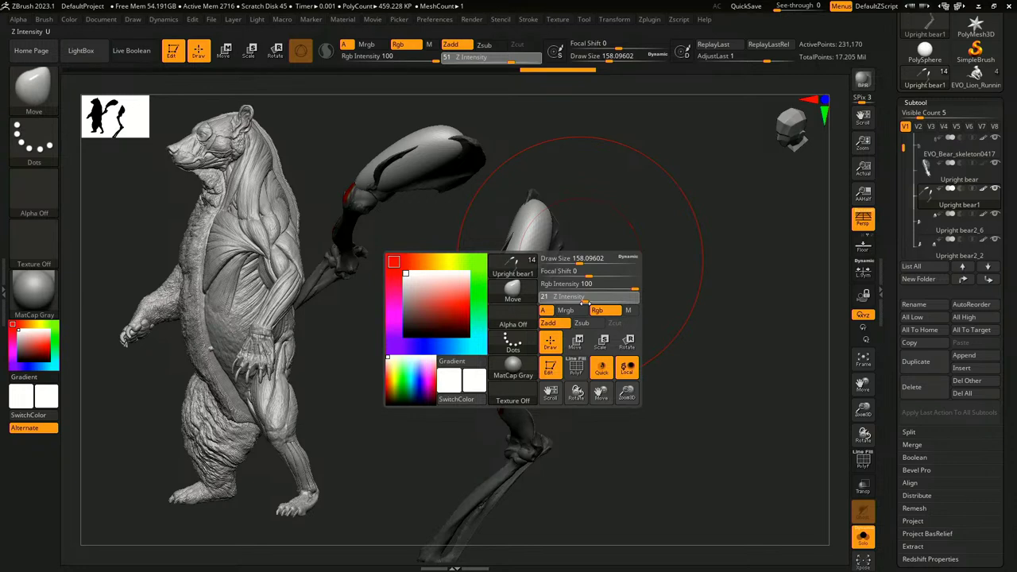
mouse_move(629, 277)
left_mouse_down()
mouse_move(642, 256)
mouse_move(638, 271)
mouse_move(568, 283)
left_mouse_up()
- Pull the muscle form's lower end forward over the shoulder joint, using Draw Sizes of about 182 and 154
key("s")
left_click_drag(505, 304, 514, 305)
left_click_drag(643, 289, 668, 288)
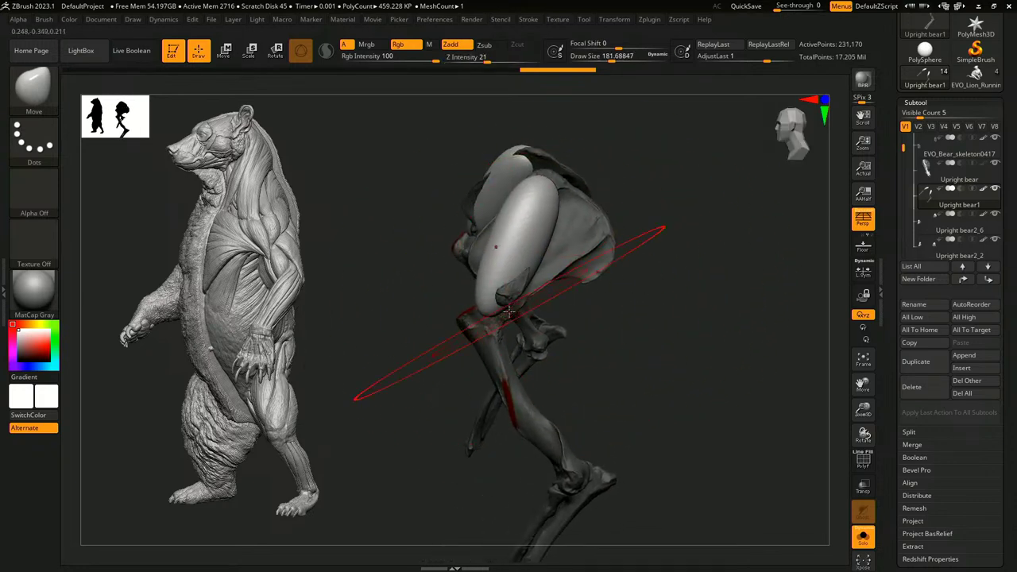
key("s")
left_click_drag(508, 309, 487, 312)
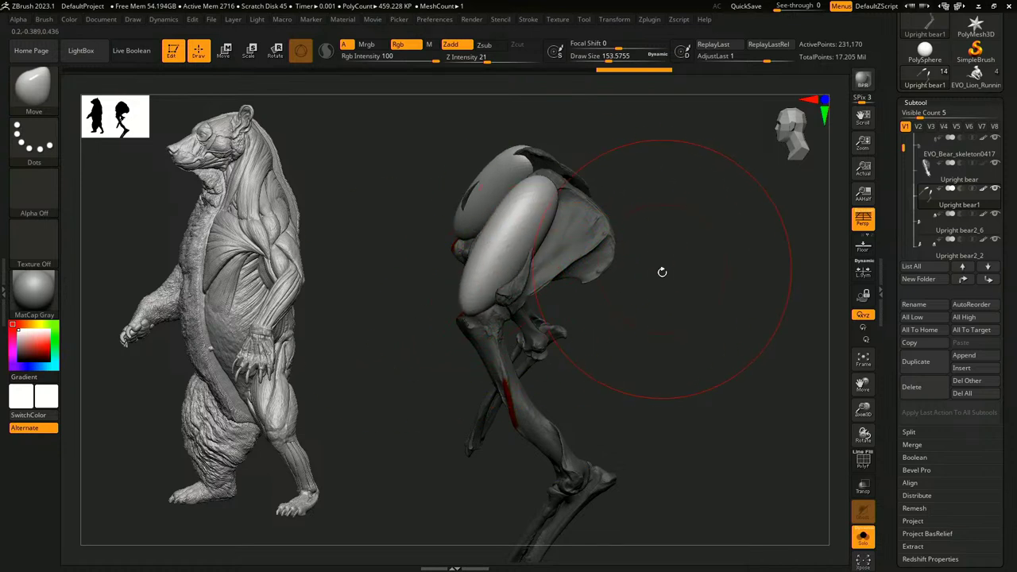
mouse_move(659, 275)
left_mouse_down()
mouse_move(615, 295)
mouse_move(482, 299)
left_mouse_up()
left_click_drag(563, 280, 581, 270)
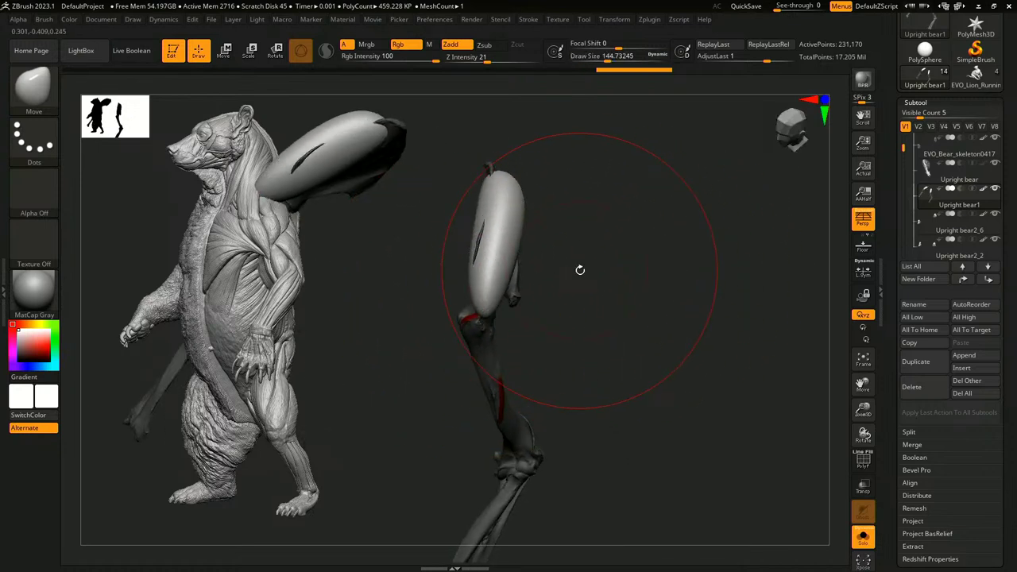
- Shift the muscle form's upper and middle parts off the shoulder blade's outer face, using Draw Sizes of about 104 and 154
key("bracketleft")
mouse_move(595, 273)
left_mouse_down()
mouse_move(672, 291)
mouse_move(588, 318)
mouse_move(481, 183)
left_mouse_up()
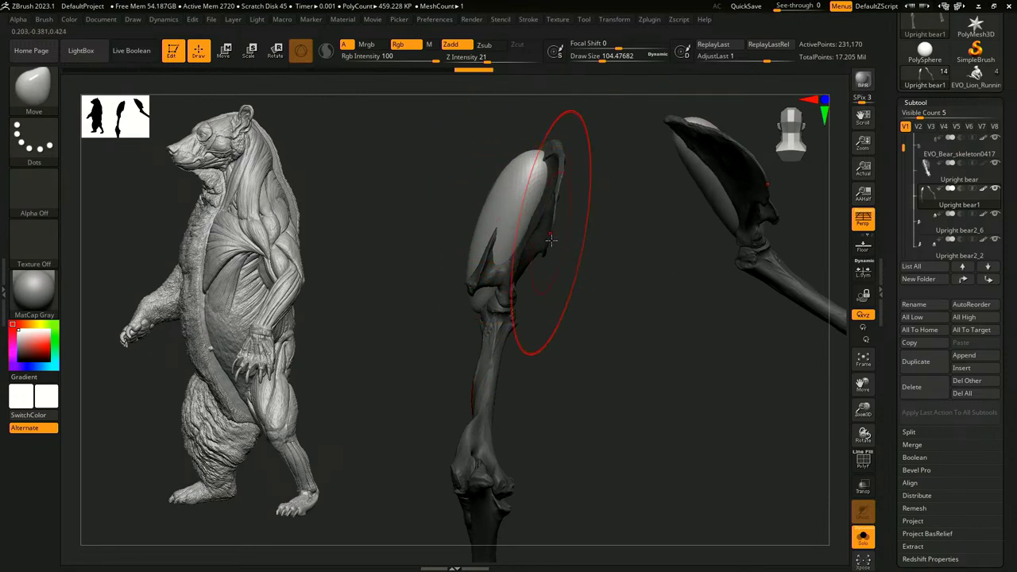
mouse_move(531, 155)
left_mouse_down()
mouse_move(572, 183)
mouse_move(520, 163)
mouse_move(556, 313)
mouse_move(397, 295)
mouse_move(466, 170)
left_mouse_up()
key("bracketright")
left_click_drag(509, 242, 485, 225)
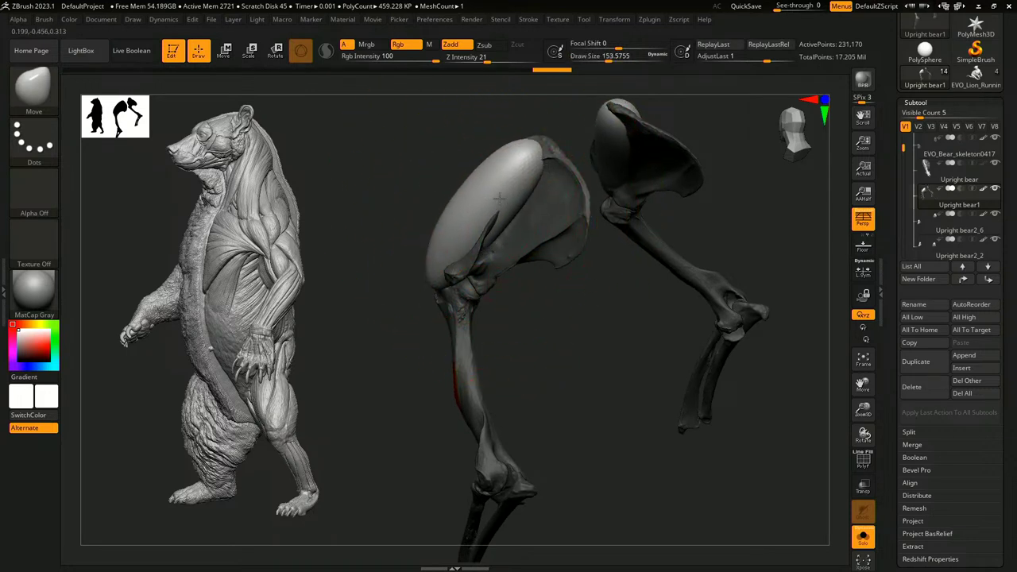
- Refine the muscle form's contour along the shoulder blade's front edge and reduce the Draw Size to about 54
mouse_move(520, 306)
left_mouse_down()
mouse_move(572, 302)
mouse_move(562, 296)
left_mouse_up()
key("s")
mouse_move(543, 186)
left_mouse_down()
mouse_move(520, 186)
mouse_move(485, 224)
left_mouse_up()
mouse_move(398, 345)
left_mouse_down()
mouse_move(434, 311)
mouse_move(391, 308)
mouse_move(359, 340)
mouse_move(551, 304)
mouse_move(472, 293)
mouse_move(481, 299)
left_mouse_up()
key("bracketleft")
left_click_drag(585, 316, 496, 316)
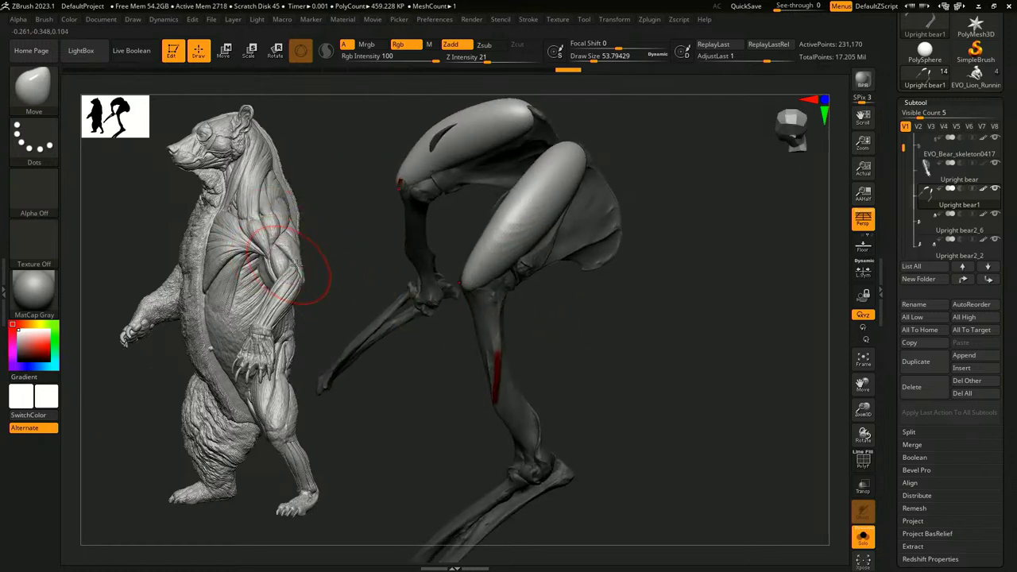
- Undo the last shaping strokes on the shoulder muscle form
key("ctrl+z")
key("ctrl+z")
key("ctrl+z")
key("ctrl+z")
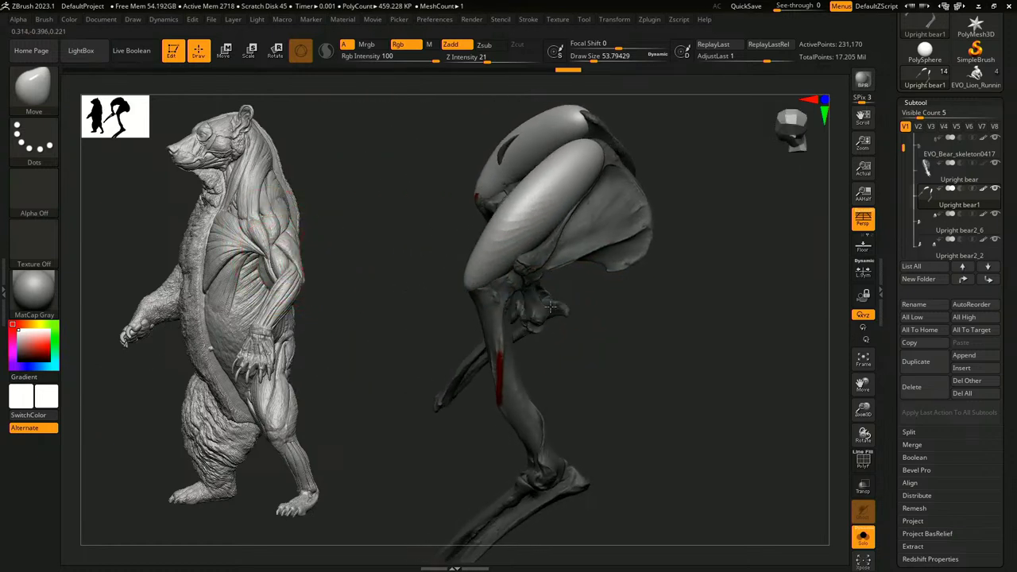
key("ctrl+z")
key("ctrl+z")
key("ctrl+z")
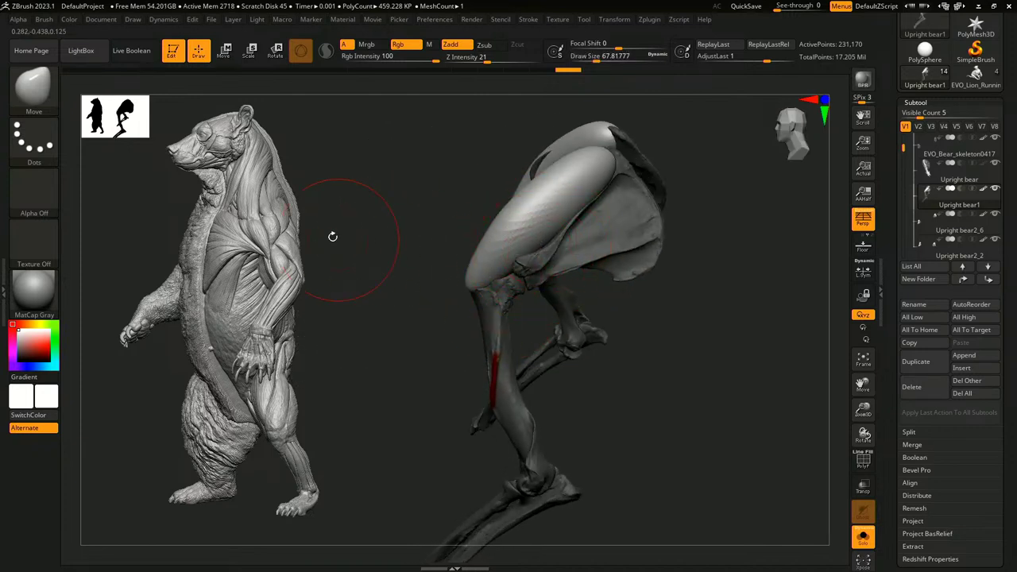
- Adjust the first shoulder muscle form's contour along the front of the shoulder blade using a Draw Size of about 74
key("s")
left_click(543, 243)
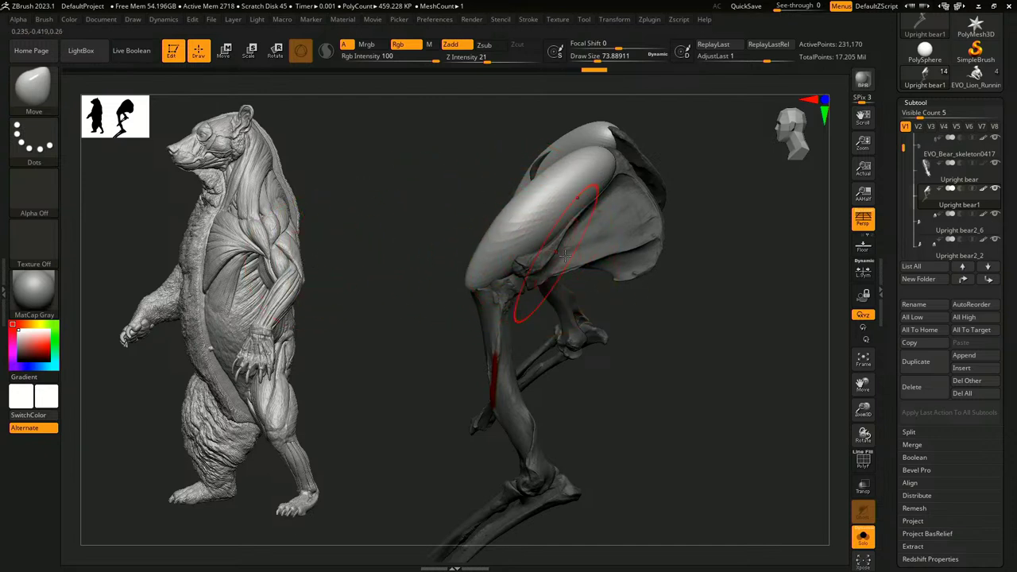
left_click_drag(659, 291, 594, 258)
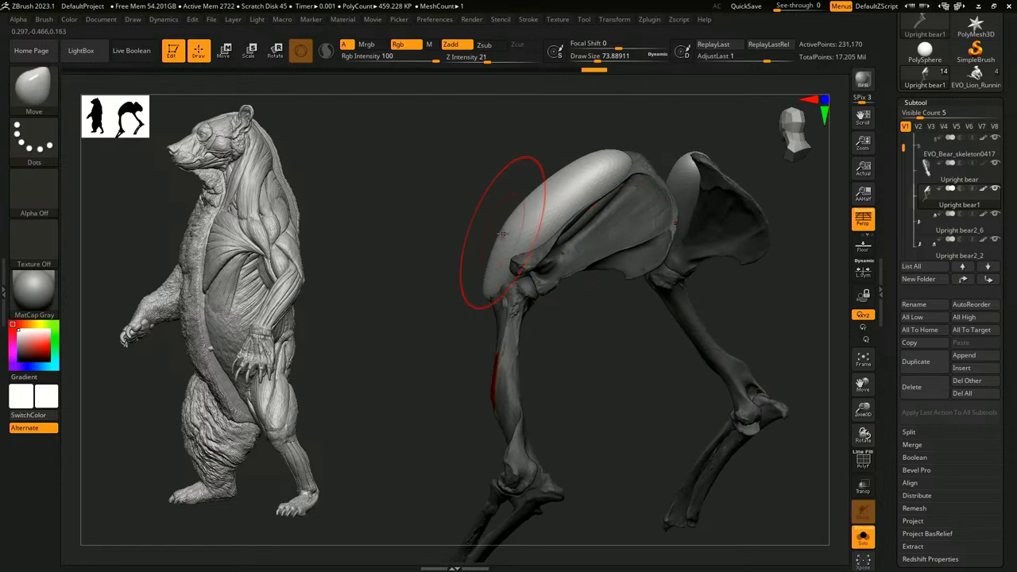
mouse_move(501, 235)
right_mouse_down()
mouse_move(443, 302)
mouse_move(460, 311)
right_mouse_up()
- Insert a sphere on the shoulder blade's outer face behind the first muscle form, and undo the surplus second sphere
left_click(50, 102)
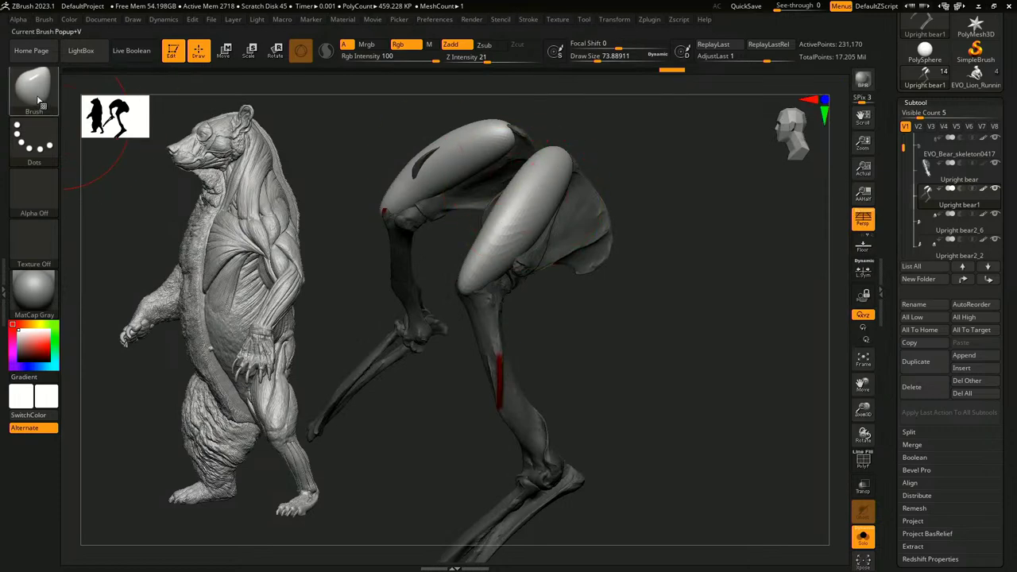
left_click(38, 99)
left_click(760, 418)
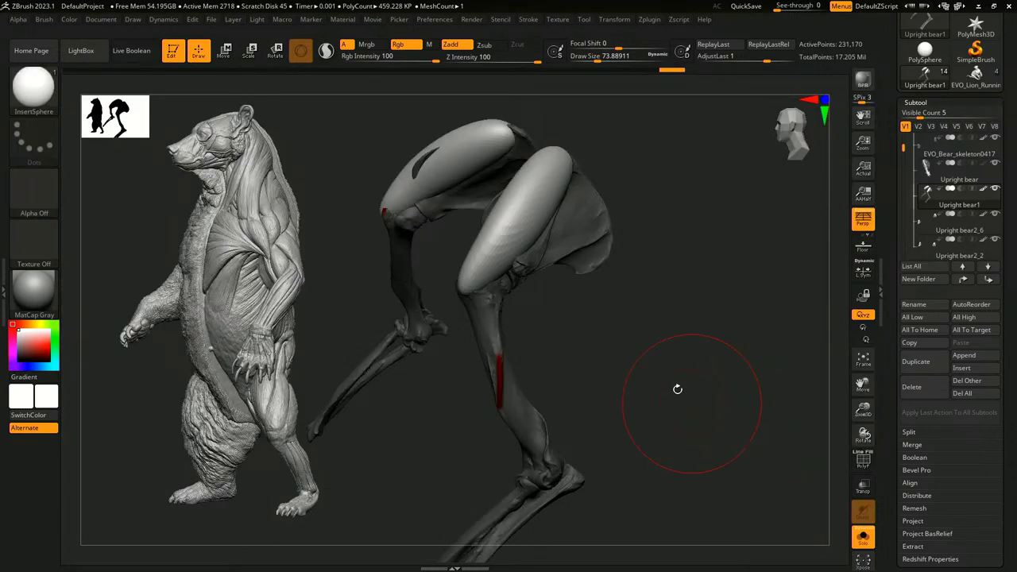
left_click_drag(659, 293, 581, 263)
left_click_drag(626, 224, 547, 284)
key("ctrl+z")
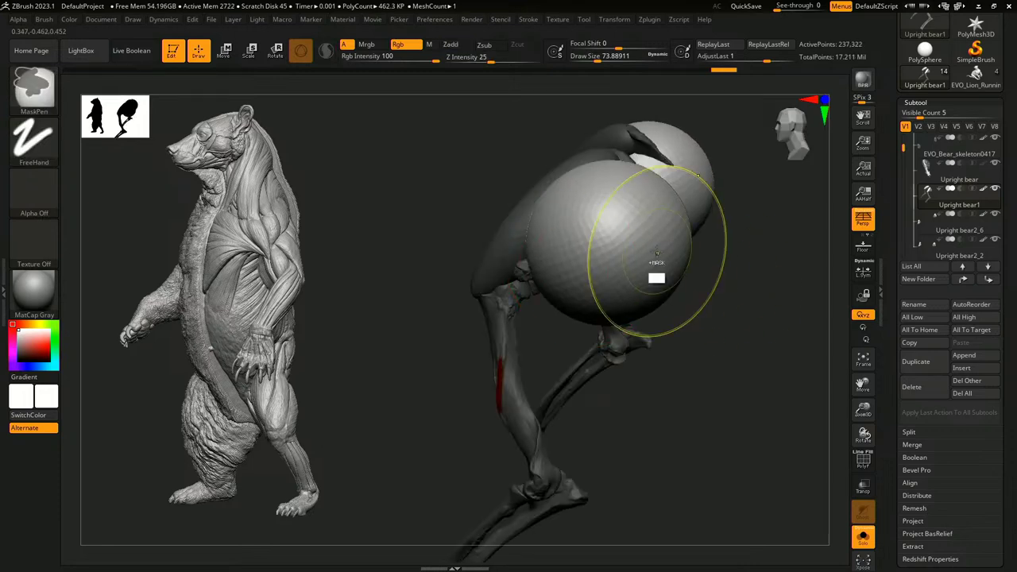
key("ctrl+z")
- Stretch the new sphere into an elongated form over the shoulder blade with the Move brush at Draw Sizes of about 90 and 97
left_click(42, 94)
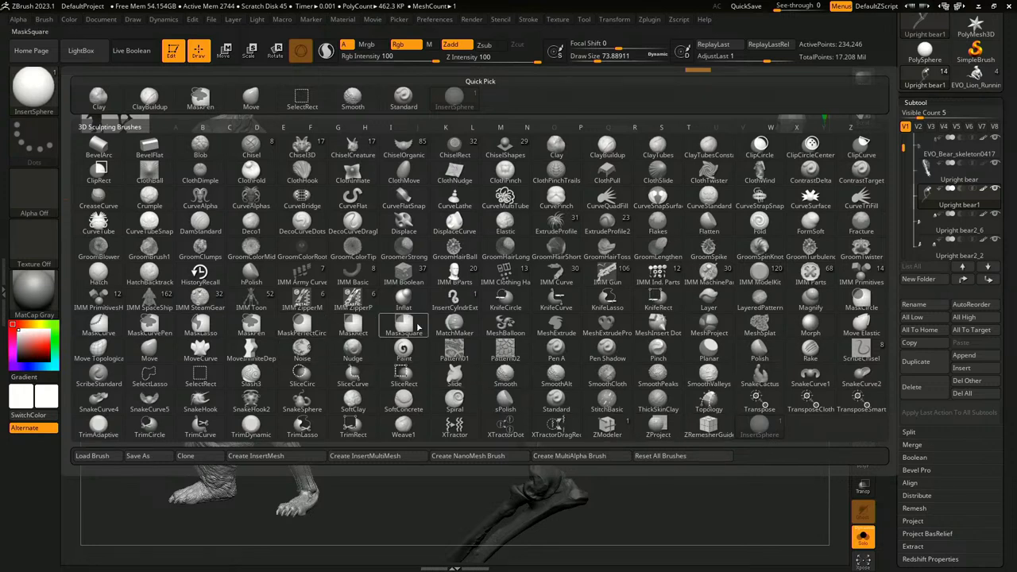
key("m")
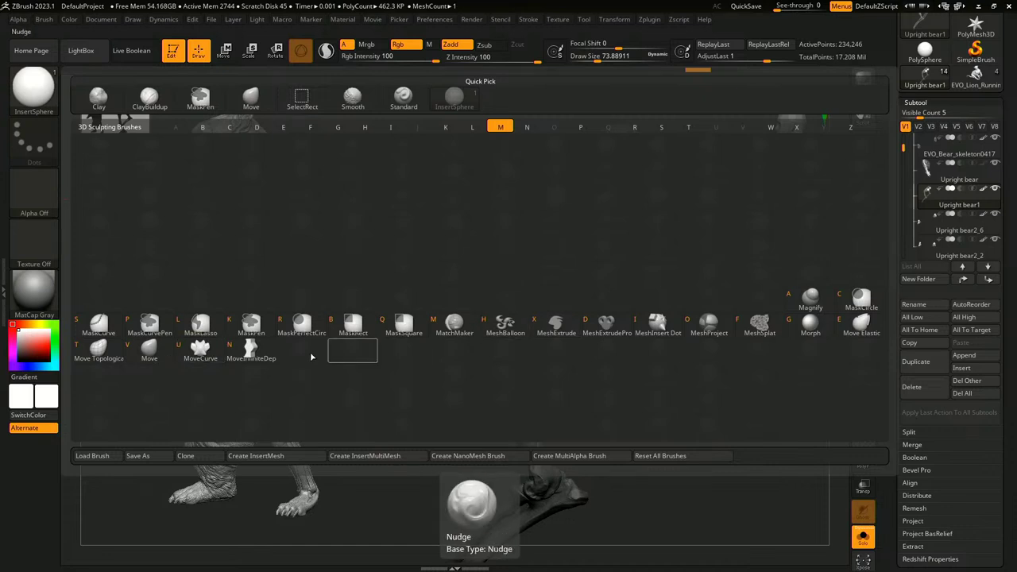
left_click(150, 348)
key("s")
mouse_move(603, 244)
left_mouse_down()
mouse_move(545, 290)
mouse_move(665, 170)
left_mouse_up()
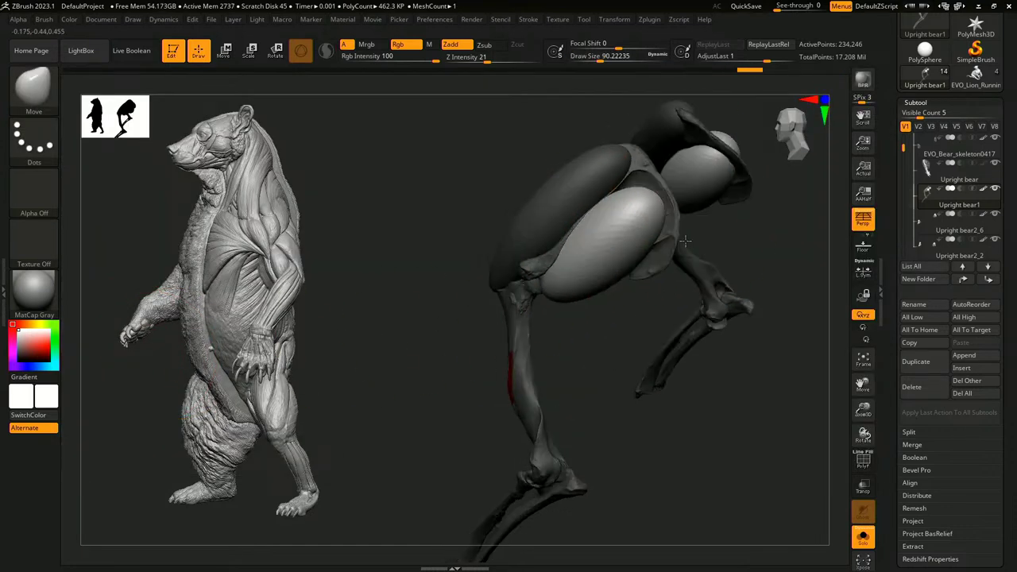
key("s")
left_click_drag(685, 241, 639, 197)
key("s")
mouse_move(703, 224)
left_mouse_down()
mouse_move(668, 222)
mouse_move(698, 224)
mouse_move(719, 281)
left_mouse_up()
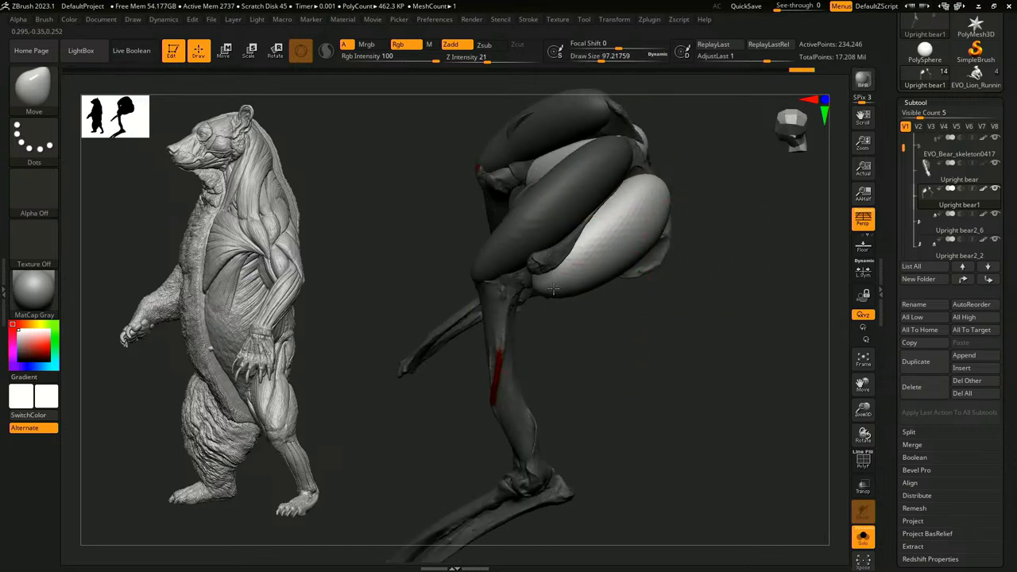
- Pull the second muscle form's lower end down onto the top of the upper arm bone and reduce the Draw Size to about 83
mouse_move(448, 296)
left_mouse_down()
mouse_move(602, 315)
mouse_move(583, 352)
mouse_move(493, 318)
left_mouse_up()
left_click_drag(613, 288, 591, 292)
mouse_move(685, 300)
left_mouse_down()
mouse_move(661, 284)
mouse_move(649, 228)
mouse_move(693, 277)
mouse_move(533, 318)
mouse_move(488, 356)
mouse_move(597, 370)
mouse_move(525, 327)
left_mouse_up()
key("s")
left_click_drag(680, 340, 636, 331)
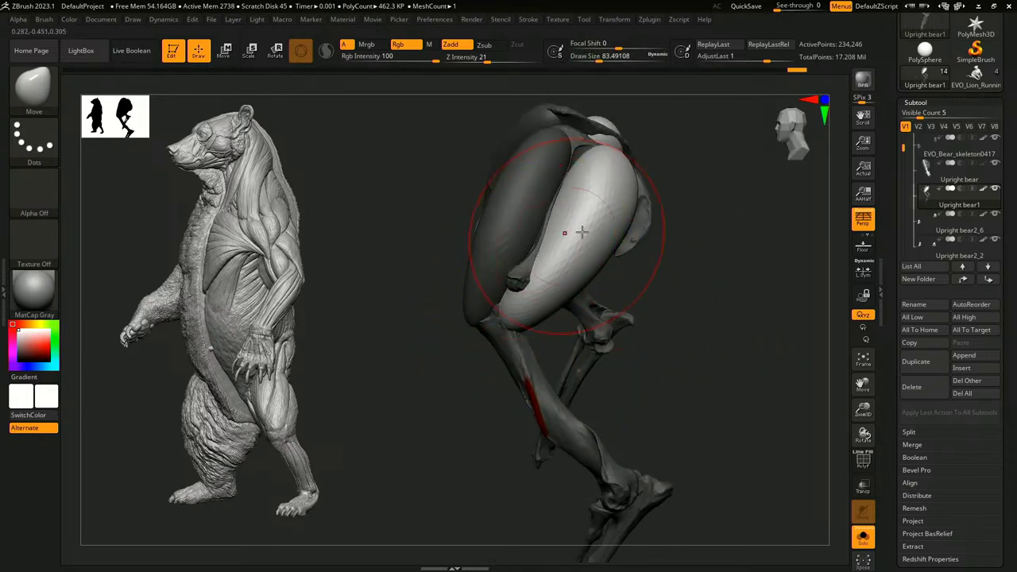
- Broaden the second muscle form's upper part over the rear of the shoulder blade, using Draw Sizes of about 83 and 77
left_click_drag(616, 227, 683, 175)
mouse_move(612, 190)
left_mouse_down()
mouse_move(717, 176)
mouse_move(659, 171)
mouse_move(691, 204)
mouse_move(652, 213)
left_mouse_up()
left_click_drag(661, 302, 700, 258)
left_click_drag(646, 143, 626, 188)
left_click_drag(689, 257, 708, 258)
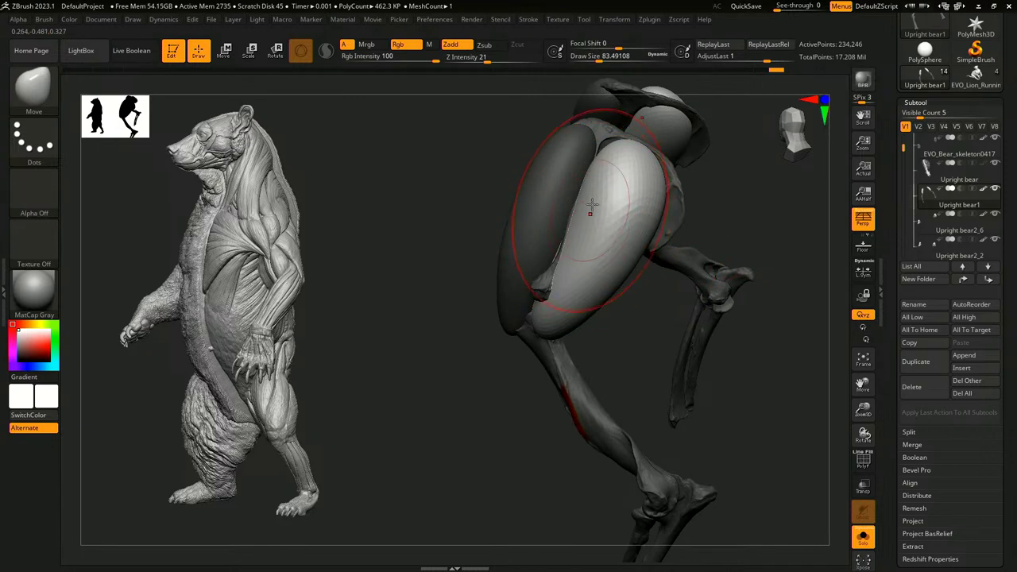
mouse_move(633, 171)
left_mouse_down()
mouse_move(681, 136)
mouse_move(613, 165)
mouse_move(599, 132)
left_mouse_up()
key("s")
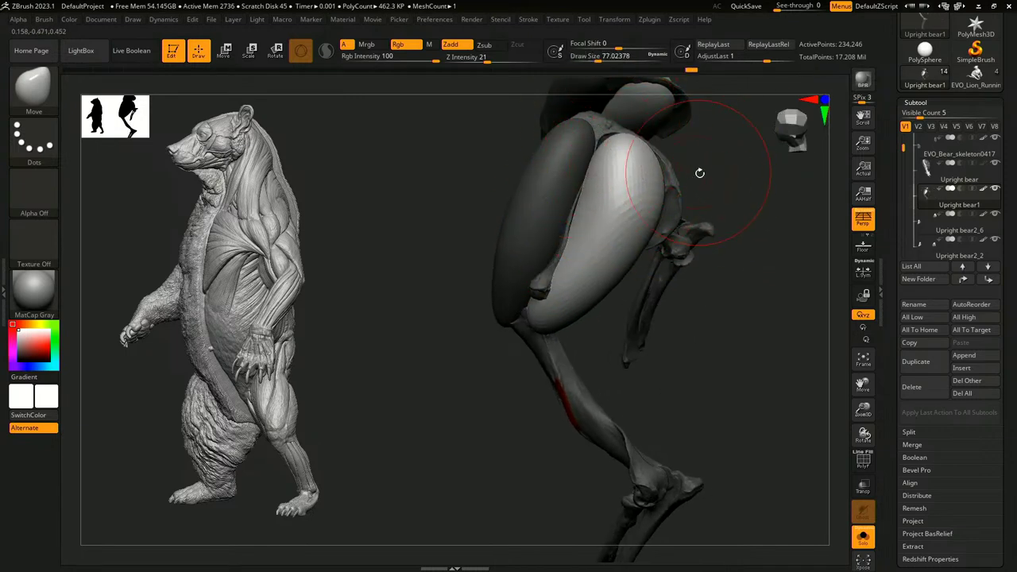
right_click_drag(701, 175, 622, 253)
mouse_move(621, 253)
left_mouse_down()
mouse_move(620, 277)
mouse_move(614, 258)
left_mouse_up()
- Insert a sphere at the top of the upper arm bone below the shoulder joint and set the Draw Size to about 62
right_click_drag(613, 258, 521, 261)
left_click(43, 94)
left_click(758, 427)
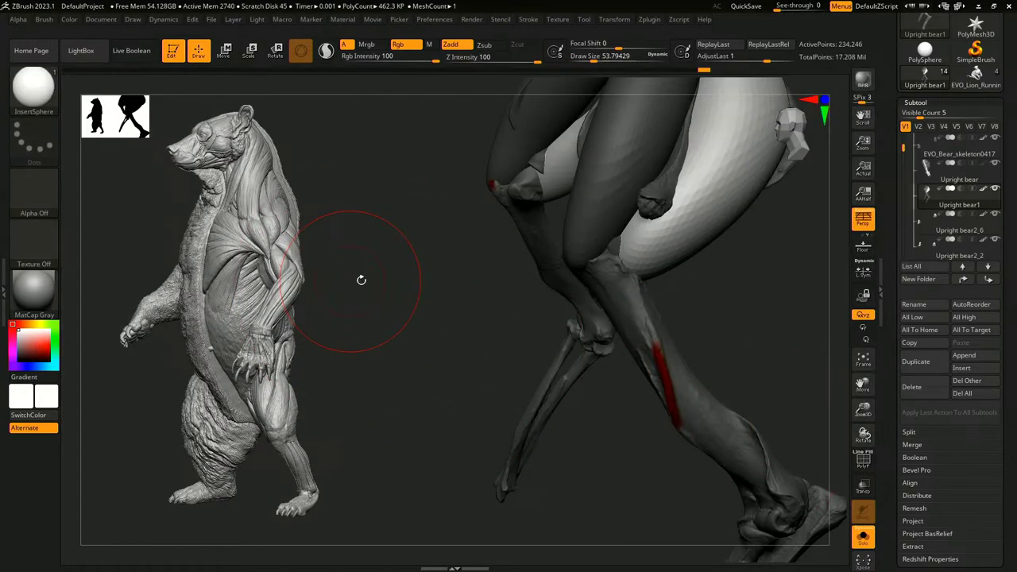
mouse_move(382, 279)
left_mouse_down()
mouse_move(664, 277)
mouse_move(609, 294)
mouse_move(607, 275)
left_mouse_up()
key("s")
left_click_drag(543, 259, 569, 306)
left_click_drag(672, 288, 652, 247)
key("s")
left_click_drag(500, 275, 510, 277)
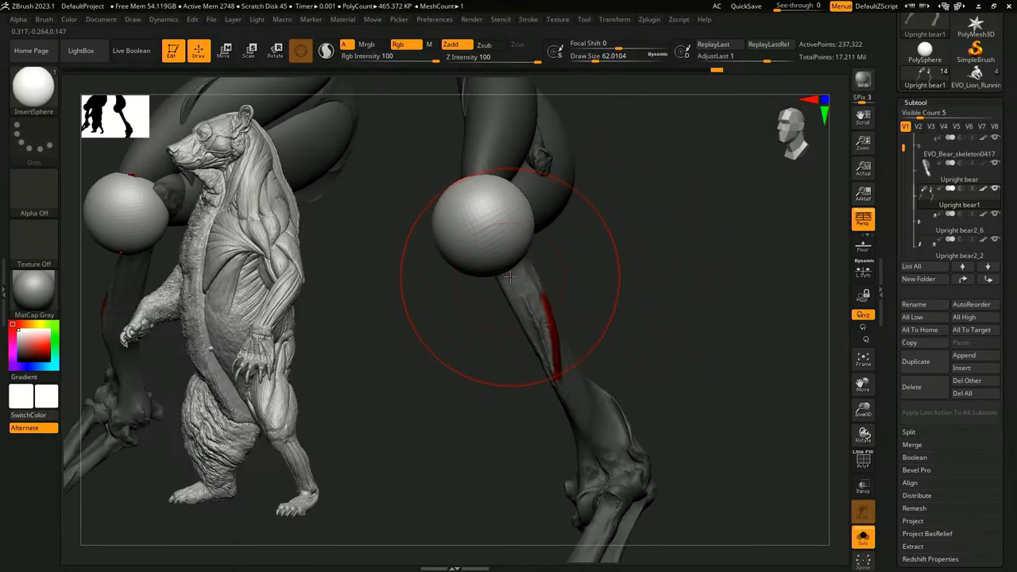
- Stretch the upper arm sphere down along the front of the bone with the Move brush at a Draw Size of about 83
left_click(19, 108)
left_click(149, 350)
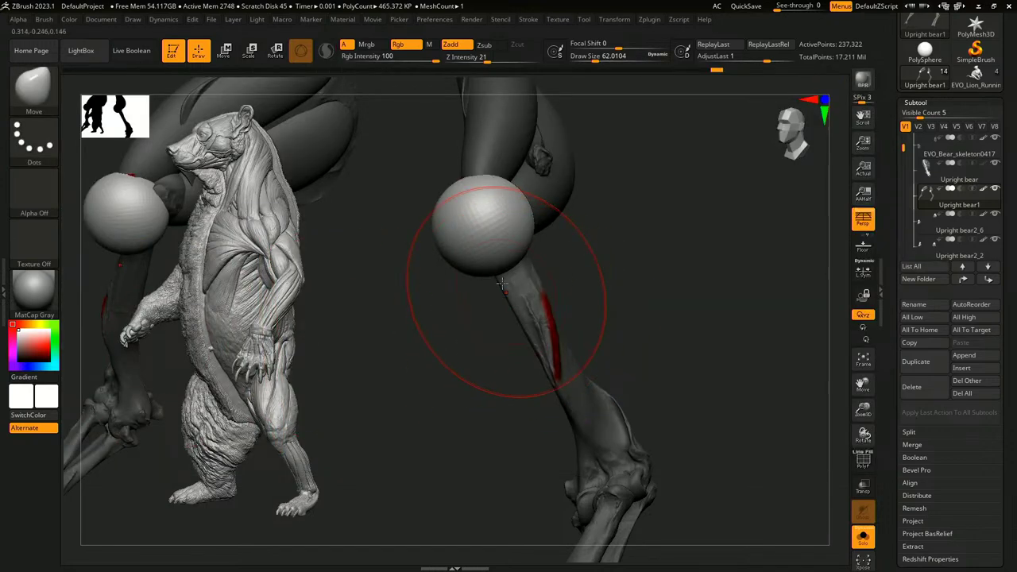
key("s")
mouse_move(481, 268)
left_mouse_down()
mouse_move(495, 268)
mouse_move(524, 342)
left_mouse_up()
mouse_move(660, 350)
left_mouse_down("alt")
mouse_move(583, 307)
mouse_move(570, 422)
left_mouse_up("alt")
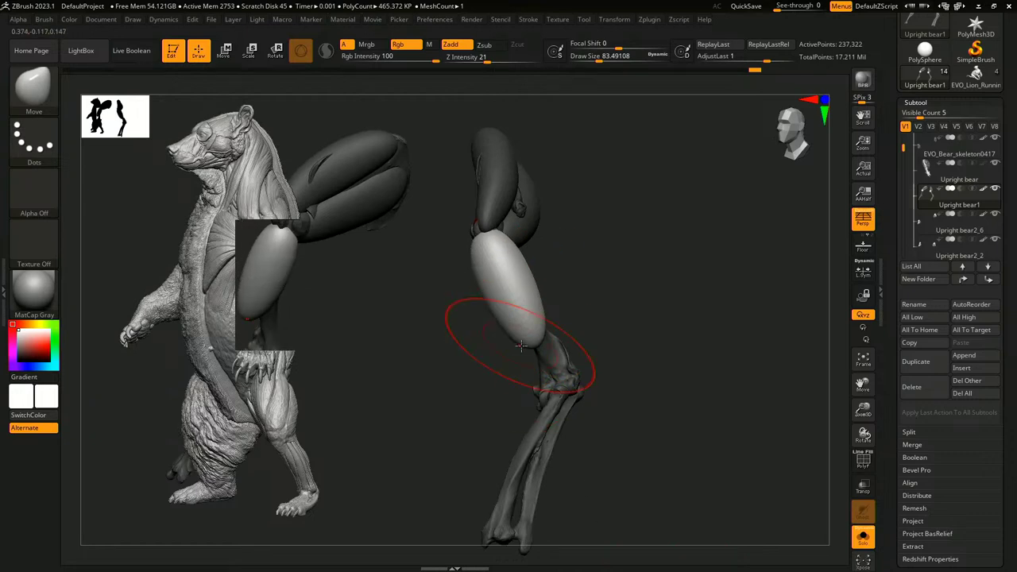
left_click_drag(466, 330, 652, 401)
left_click_drag(670, 363, 625, 350)
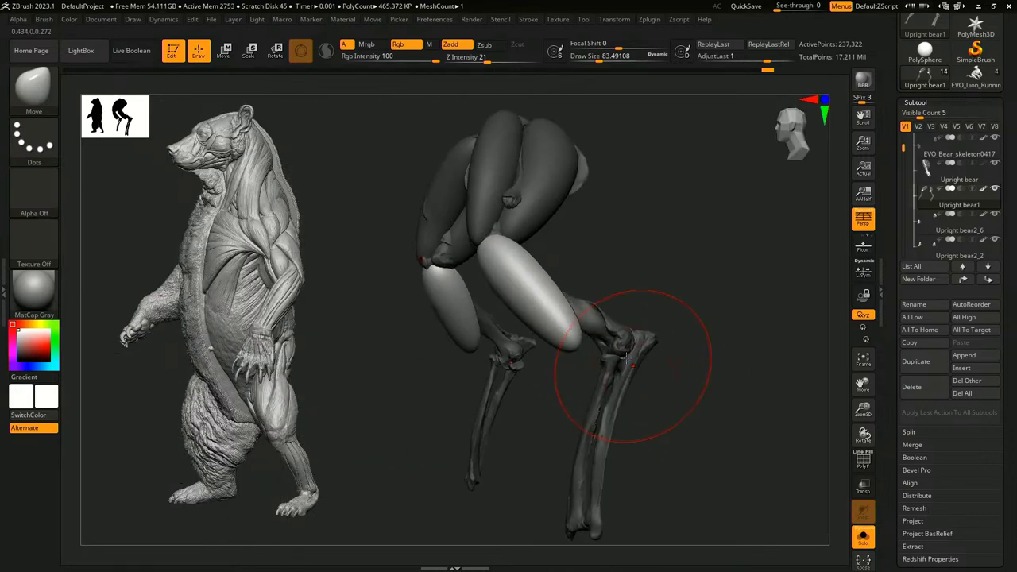
- Extend the front upper arm form to the elbow and fit its upper end under the shoulder, using Draw Sizes of about 145 and 104
key("s")
left_click_drag(526, 337, 564, 337)
left_click_drag(636, 354, 569, 298)
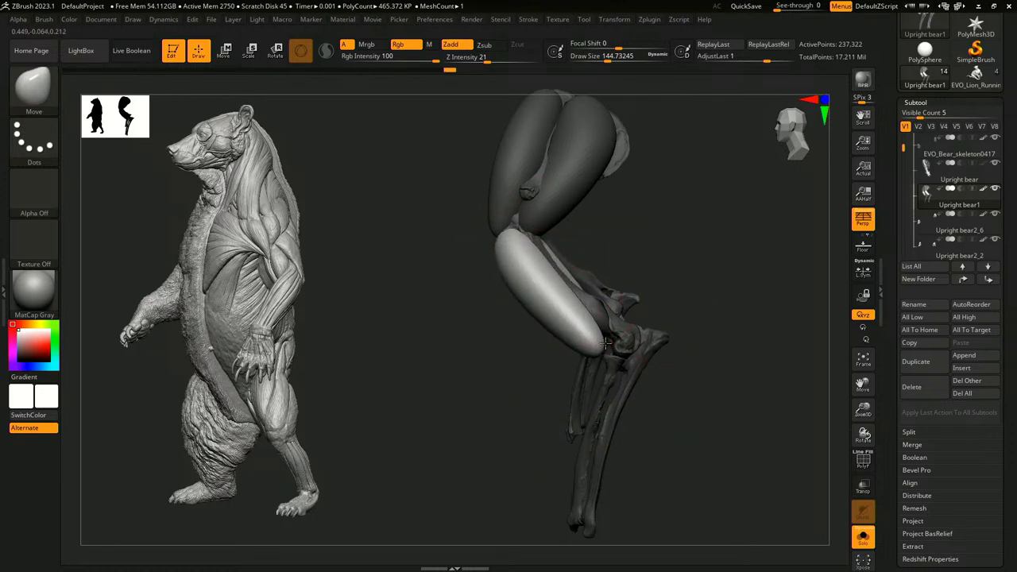
left_click_drag(631, 267, 627, 341)
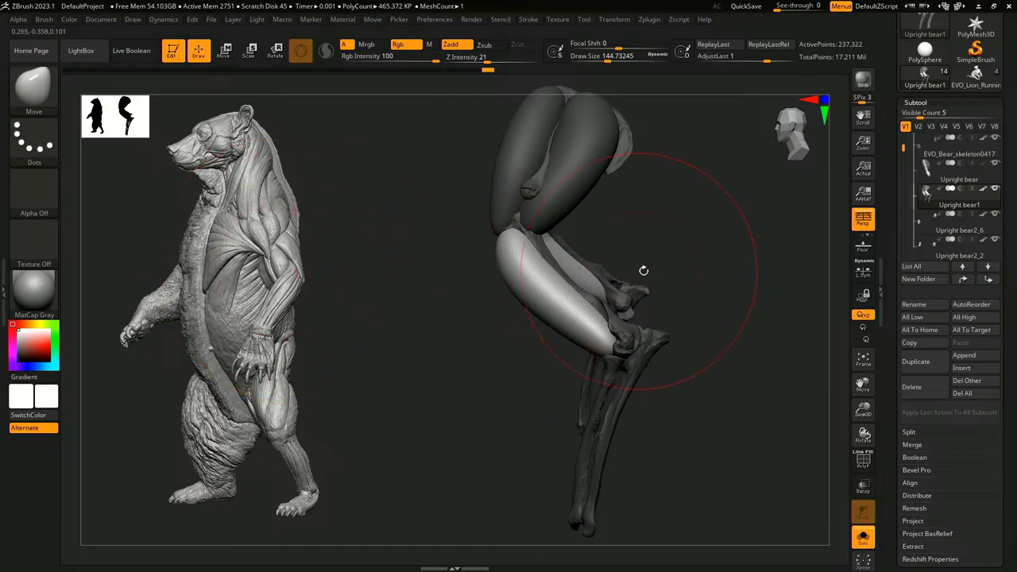
left_click_drag(645, 270, 553, 308)
mouse_move(626, 275)
left_mouse_down()
mouse_move(673, 252)
mouse_move(532, 295)
mouse_move(572, 318)
mouse_move(607, 316)
left_mouse_up()
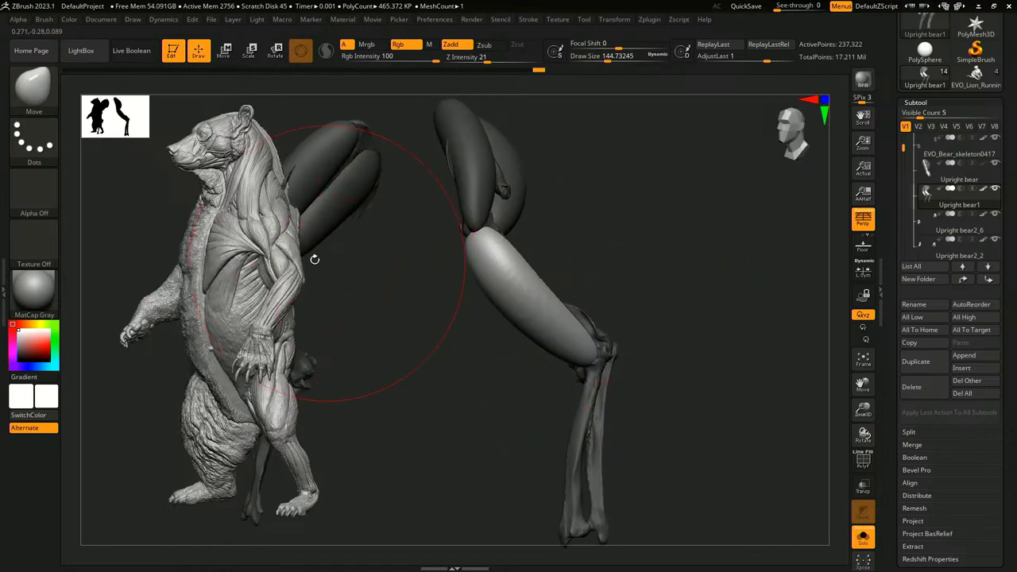
left_click_drag(608, 263, 531, 281)
left_click_drag(490, 245, 476, 235)
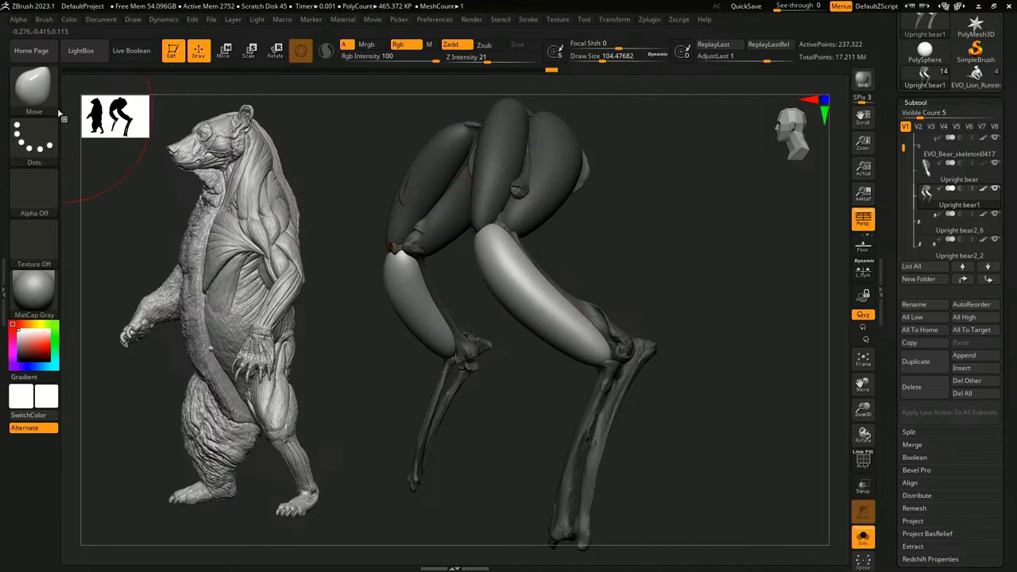
- Insert a smaller sphere behind the top of the front upper arm form with a Draw Size of about 71
left_click(42, 94)
left_click(757, 433)
left_click_drag(684, 316, 559, 271, "alt")
key("s")
left_click_drag(620, 253, 650, 261)
left_click_drag(505, 256, 513, 275)
left_click_drag(620, 340, 676, 345)
left_click_drag(574, 280, 581, 298)
- Stretch the smaller sphere down behind the front upper arm form with the Move brush at Draw Sizes of about 74 and 101
key("b")
key("m")
key("v")
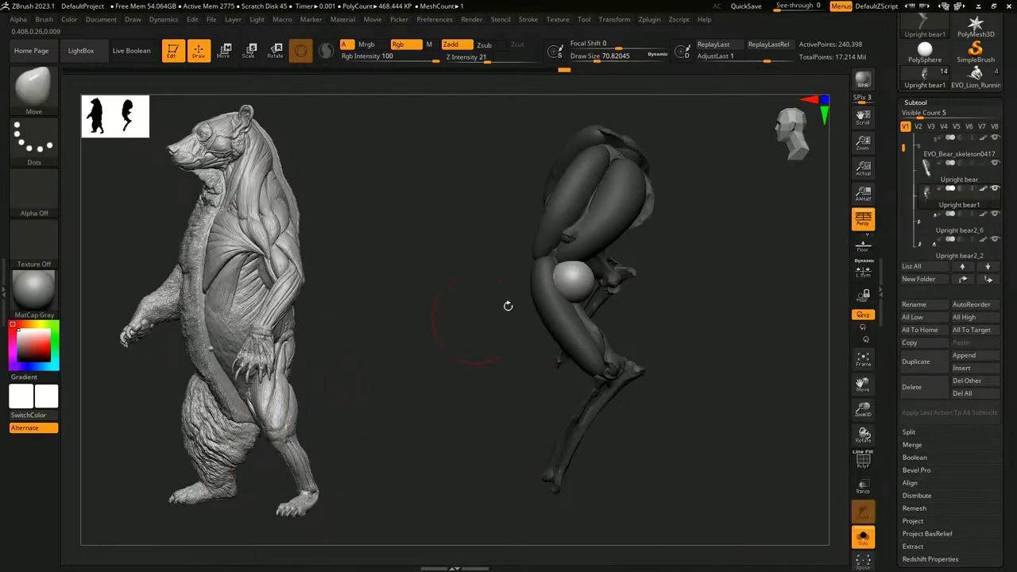
key("s")
left_click(577, 298)
left_click_drag(586, 310, 605, 375)
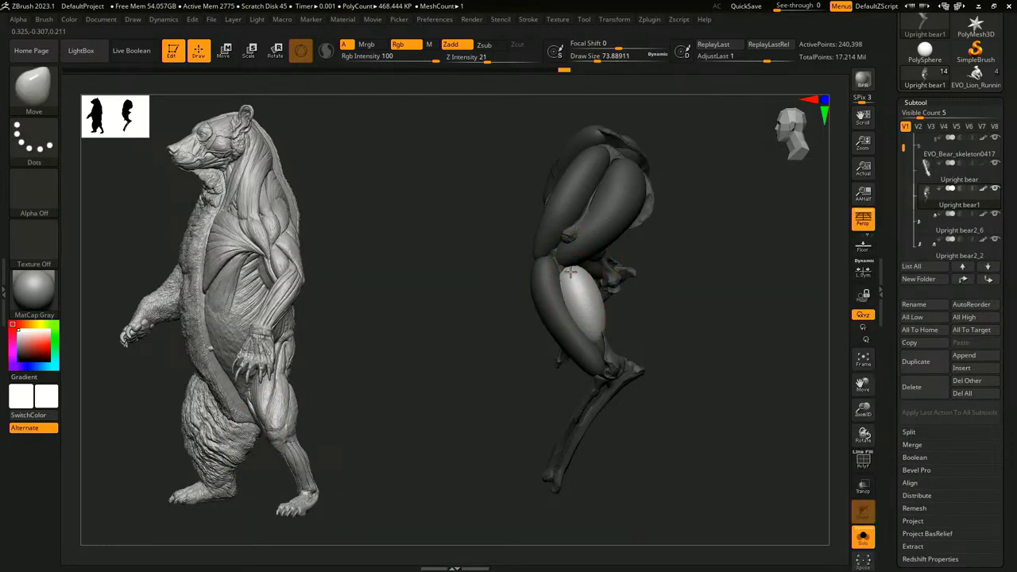
left_click_drag(660, 310, 668, 358)
key("s")
left_click(597, 328)
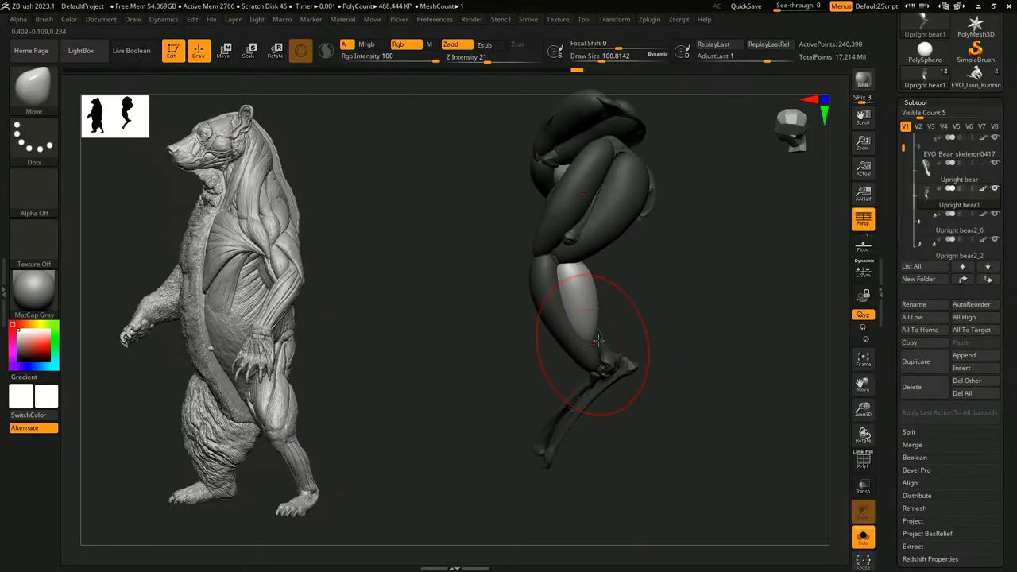
left_click_drag(632, 328, 663, 332)
- Pull the rear upper arm form's lower end toward the elbow and shape its upper part, using Draw Sizes of about 83 and 77
key("s")
left_click(593, 341)
right_click_drag(662, 331, 595, 359)
key("s")
left_click_drag(664, 343, 612, 341)
mouse_move(550, 276)
right_mouse_down()
mouse_move(561, 286)
mouse_move(599, 278)
mouse_move(573, 288)
mouse_move(548, 246)
right_mouse_up()
mouse_move(625, 257)
right_mouse_down()
mouse_move(606, 263)
mouse_move(617, 284)
mouse_move(517, 261)
mouse_move(613, 288)
mouse_move(530, 291)
mouse_move(606, 318)
right_mouse_up()
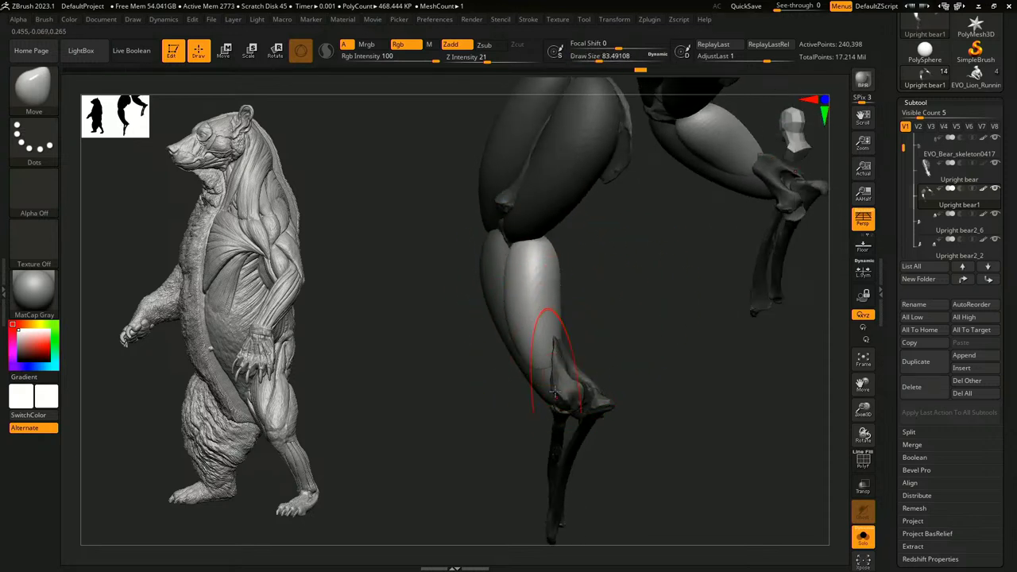
mouse_move(538, 416)
right_mouse_down()
mouse_move(596, 340)
mouse_move(540, 367)
mouse_move(447, 295)
right_mouse_up()
right_click_drag(540, 289, 548, 265)
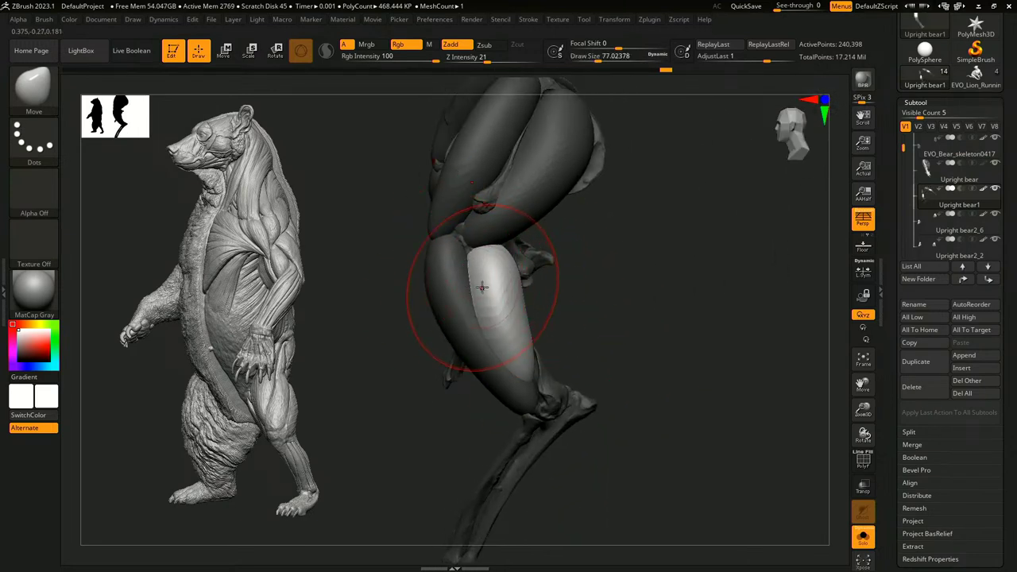
- Fit the rear upper arm form against the neighbouring muscle and the elbow, using Draw Sizes of about 71 and 87
key("bracketright")
left_click_drag(484, 288, 469, 291)
mouse_move(596, 302)
right_mouse_down()
mouse_move(454, 329)
mouse_move(522, 261)
right_mouse_up()
key("[")
right_click_drag(590, 286, 616, 106)
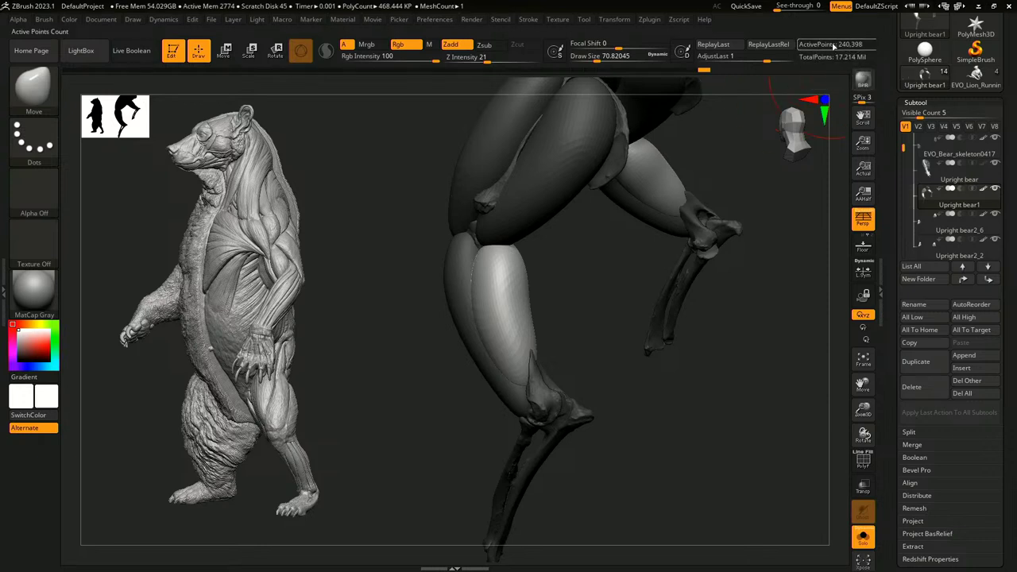
left_click_drag(551, 293, 520, 316)
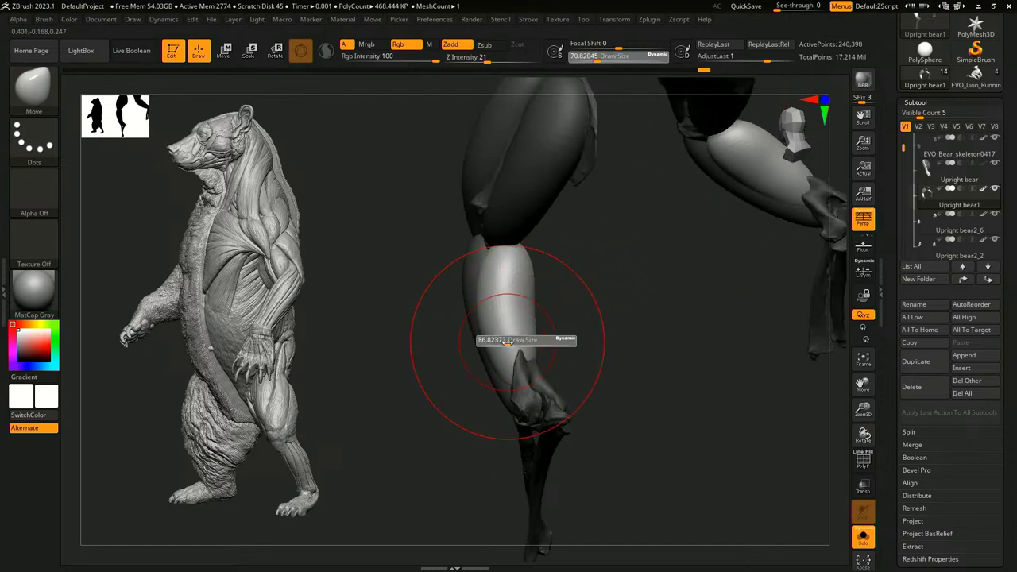
left_click_drag(579, 345, 616, 334)
left_click_drag(525, 363, 518, 383)
left_click_drag(545, 452, 549, 400)
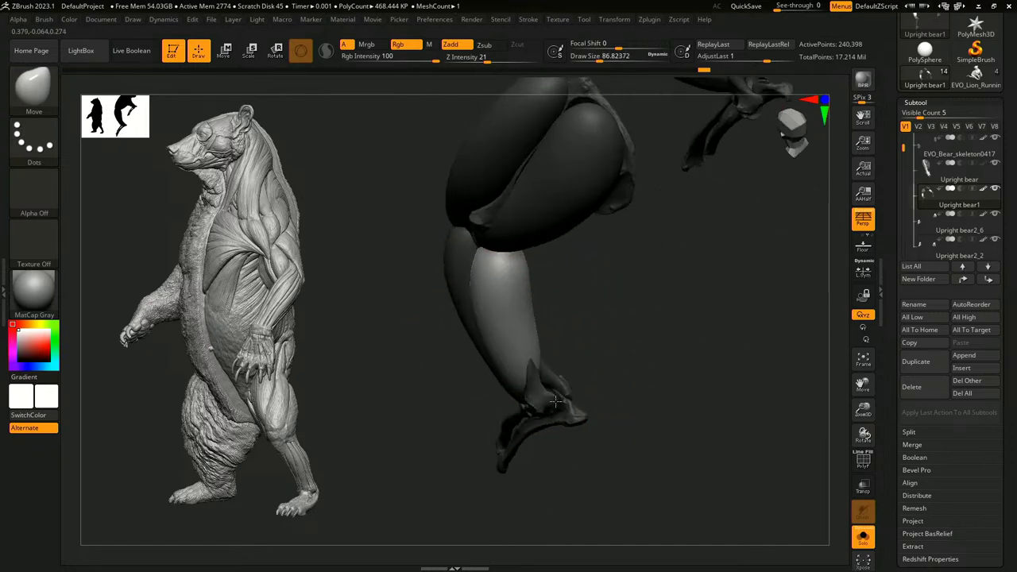
- Insert a sphere at the top rear of the upper arm under the shoulder muscles, and undo the surplus second sphere
left_click(40, 91)
left_click(760, 426)
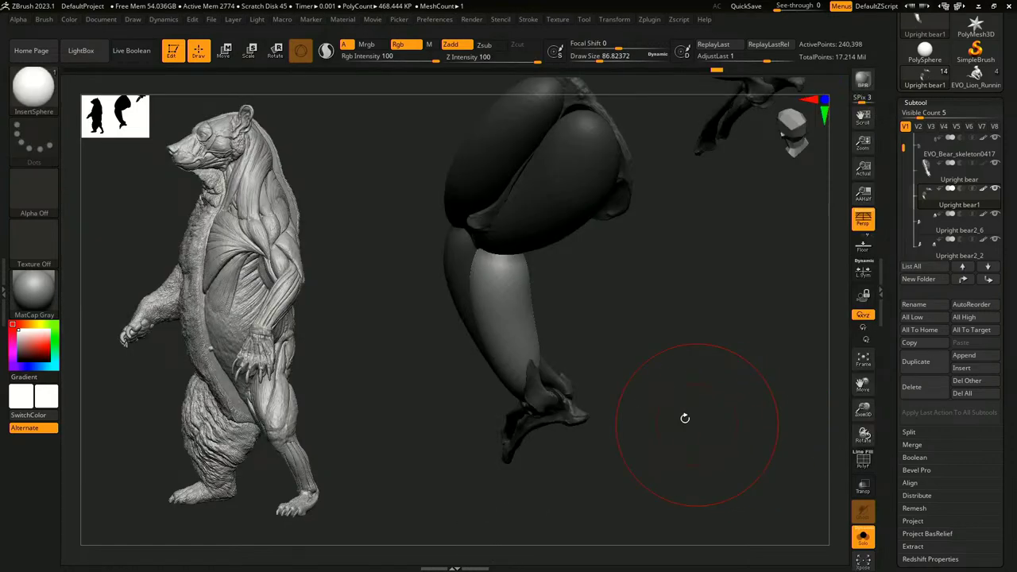
mouse_move(668, 402)
right_mouse_down()
mouse_move(686, 352)
mouse_move(610, 346)
mouse_move(543, 270)
right_mouse_up()
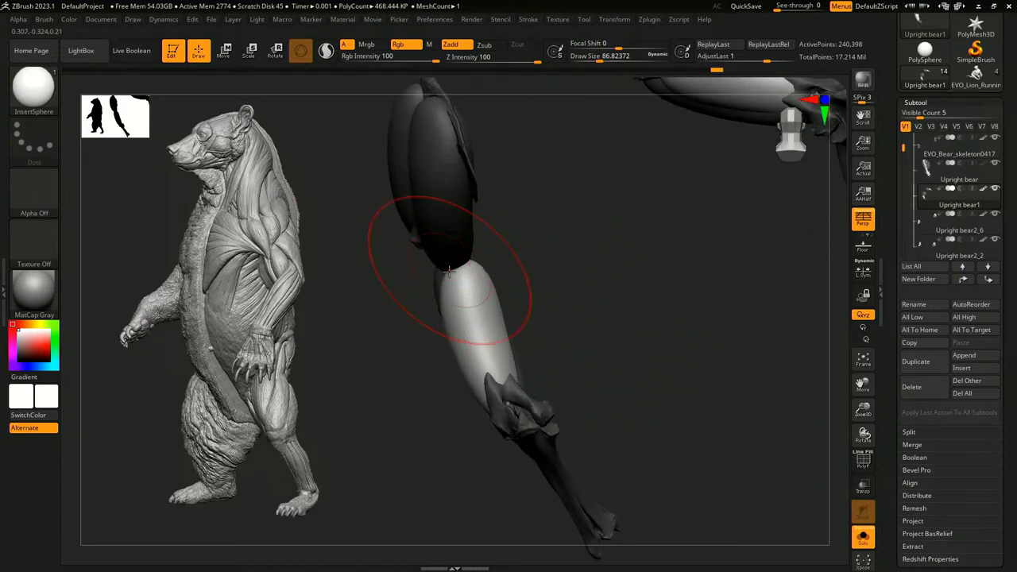
left_click_drag(450, 271, 466, 294)
right_click_drag(601, 271, 480, 209)
left_click_drag(481, 210, 504, 212)
key("ctrl+z")
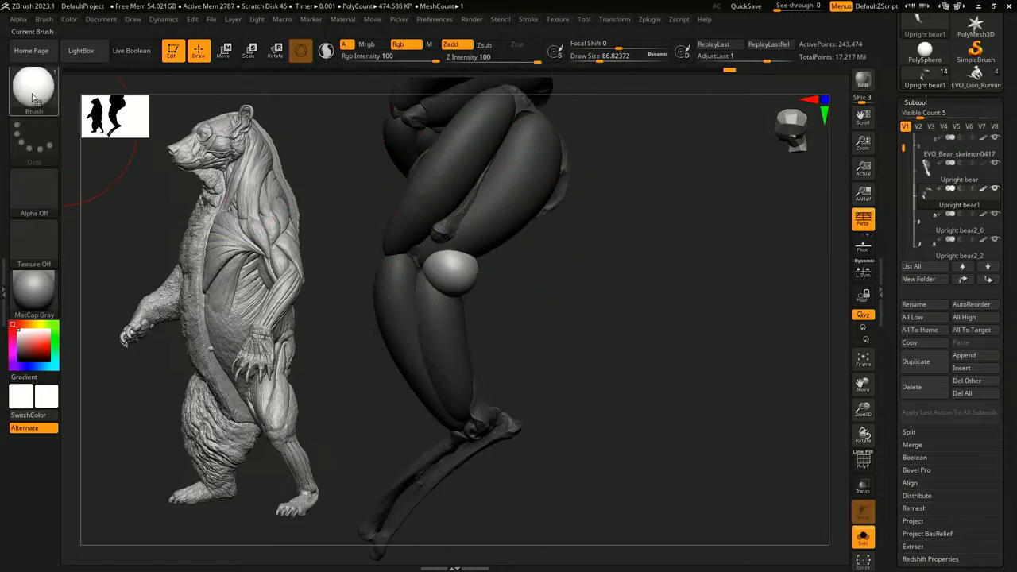
- Stretch the newest sphere lengthwise down the back of the upper arm with the Move brush
left_click(34, 96)
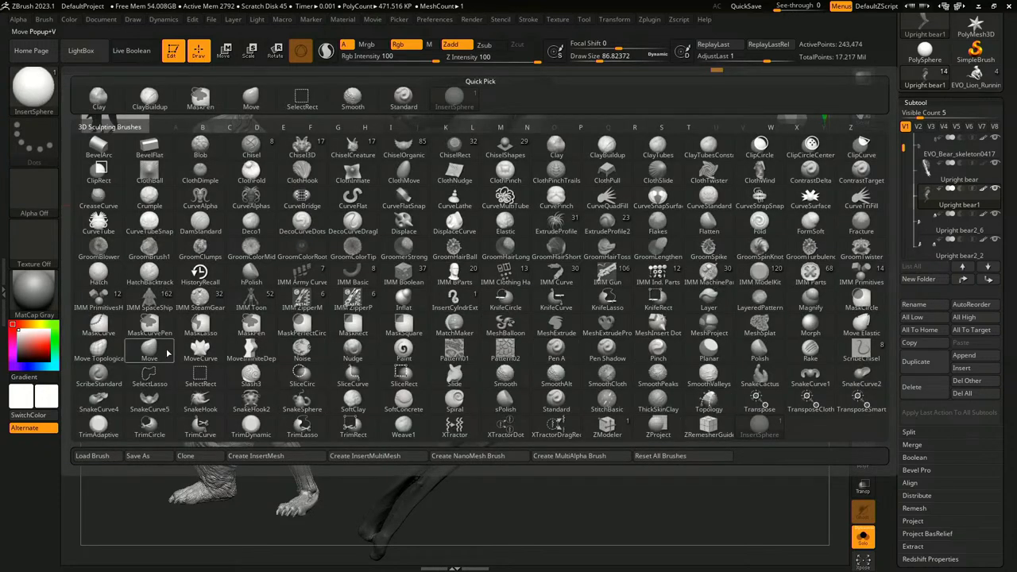
left_click(169, 356)
right_click_drag(549, 268, 461, 266)
mouse_move(461, 266)
left_mouse_down()
mouse_move(545, 75)
mouse_move(378, 264)
left_mouse_up()
right_click_drag(552, 301, 534, 300)
left_click_drag(458, 275, 489, 466)
right_click_drag(545, 300, 517, 295)
right_click(518, 295)
left_click_drag(532, 339, 546, 339)
right_click_drag(598, 316, 571, 313)
- Adjust the Draw Size and reshape the new upper arm form's upper end against the shoulder muscles
key("s")
mouse_move(459, 257)
left_mouse_down()
mouse_move(491, 170)
mouse_move(444, 257)
mouse_move(419, 251)
left_mouse_up()
key("s")
left_click_drag(450, 227, 462, 233)
mouse_move(538, 319)
left_mouse_down()
mouse_move(533, 252)
mouse_move(466, 284)
left_mouse_up()
right_click_drag(547, 368, 499, 340)
- Pull the new upper arm form's lower end down to the elbow at a Draw Size of about 108, and reduce the size to about 62
key("s")
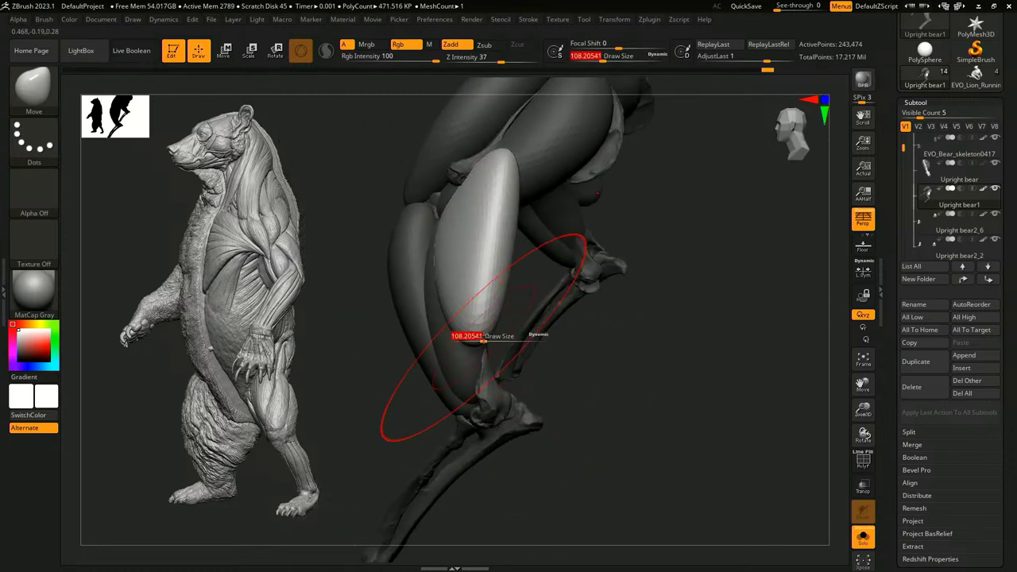
left_click_drag(490, 336, 484, 337)
left_click_drag(449, 354, 497, 398)
mouse_move(573, 475)
right_mouse_down()
mouse_move(582, 368)
mouse_move(556, 357)
right_mouse_up()
key("s")
left_click_drag(489, 319, 484, 319)
right_click_drag(541, 388, 550, 397)
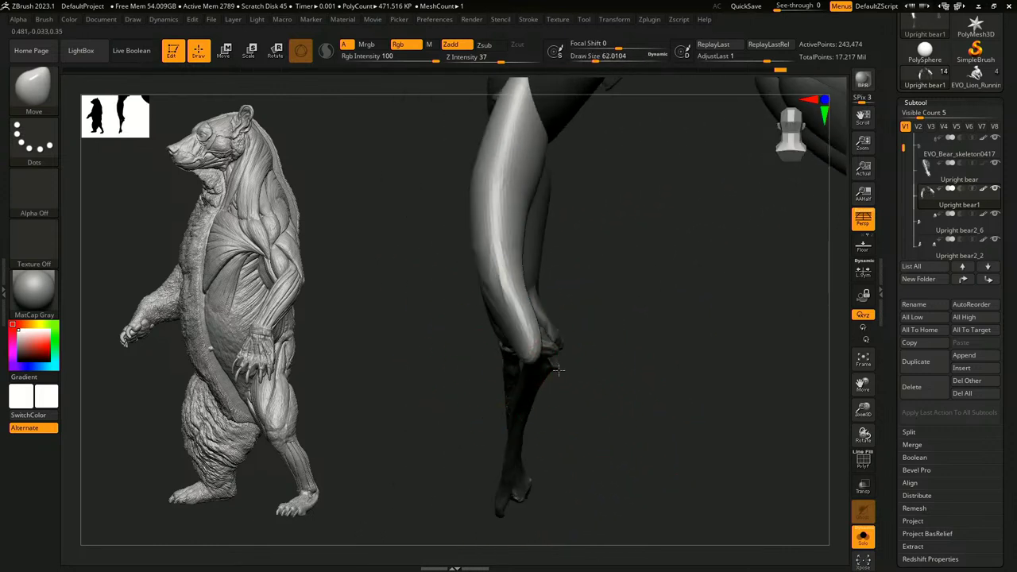
- Reshape the rear upper arm form's lower end around the elbow with the Move brush at a Draw Size of about 71
mouse_move(559, 370)
left_mouse_down()
mouse_move(515, 322)
mouse_move(508, 337)
mouse_move(532, 352)
left_mouse_up()
left_click_drag(574, 345, 659, 335)
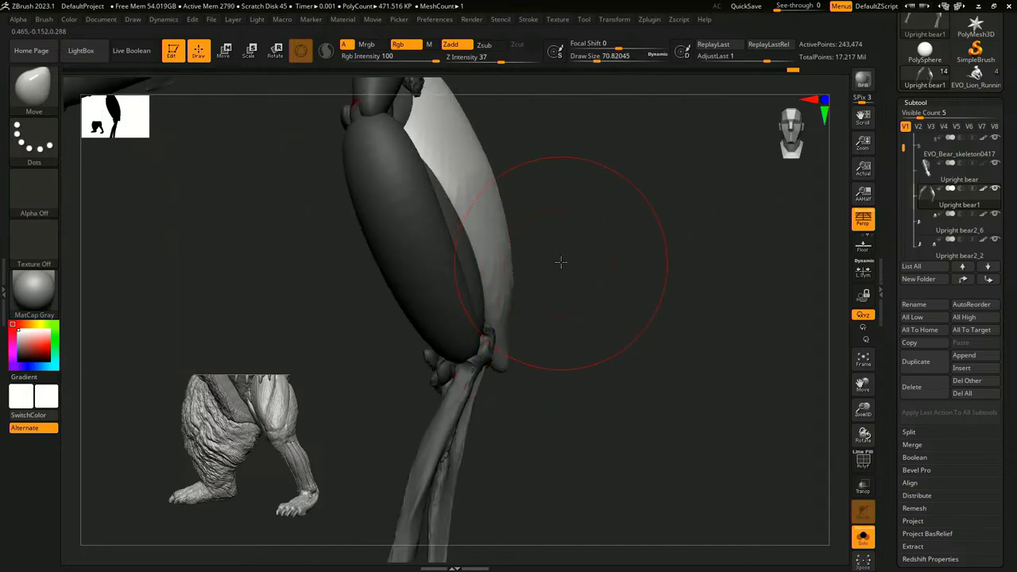
mouse_move(523, 233)
left_mouse_down()
mouse_move(625, 230)
mouse_move(586, 240)
mouse_move(541, 219)
mouse_move(560, 195)
mouse_move(647, 324)
mouse_move(531, 367)
mouse_move(505, 362)
mouse_move(540, 395)
mouse_move(490, 361)
left_mouse_up()
key("s")
left_click(504, 359)
mouse_move(569, 347)
left_mouse_down("alt")
mouse_move(665, 331)
mouse_move(625, 339)
mouse_move(616, 325)
left_mouse_up("alt")
- Adjust the rear upper arm form's outer contour above the elbow, raising the Draw Size to about 83
key("s")
left_click_drag(603, 320, 591, 318)
mouse_move(655, 329)
left_mouse_down()
mouse_move(627, 287)
mouse_move(628, 266)
mouse_move(599, 256)
left_mouse_up()
key("s")
left_click_drag(584, 238, 662, 272)
right_click_drag(661, 272, 567, 249)
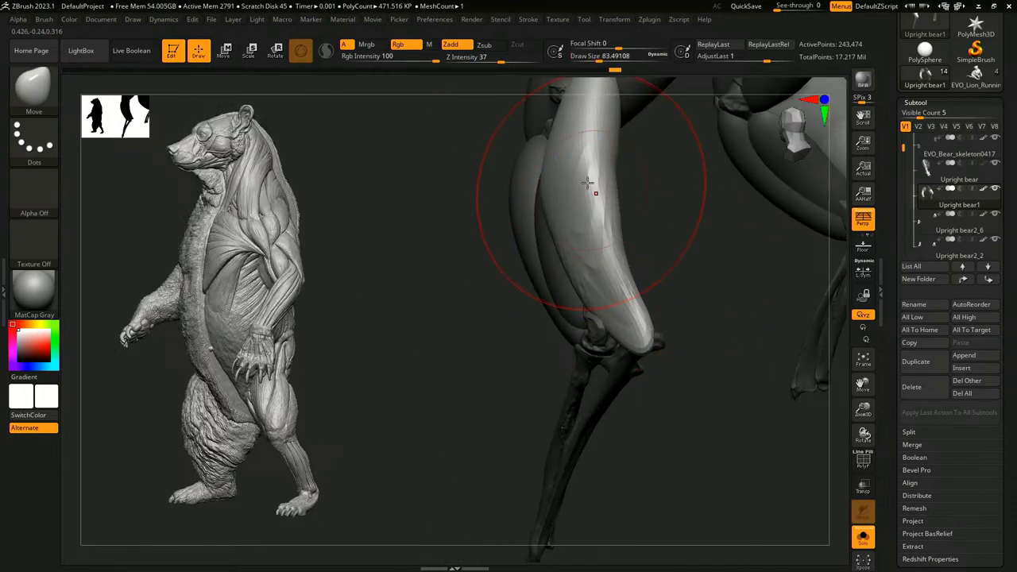
- Fit the rear upper arm form to the elbow point at a Draw Size of about 59, and refine its back contour at about 80
left_click_drag(492, 302, 590, 294)
key("s")
left_click_drag(611, 331, 603, 331)
right_click_drag(523, 358, 606, 340)
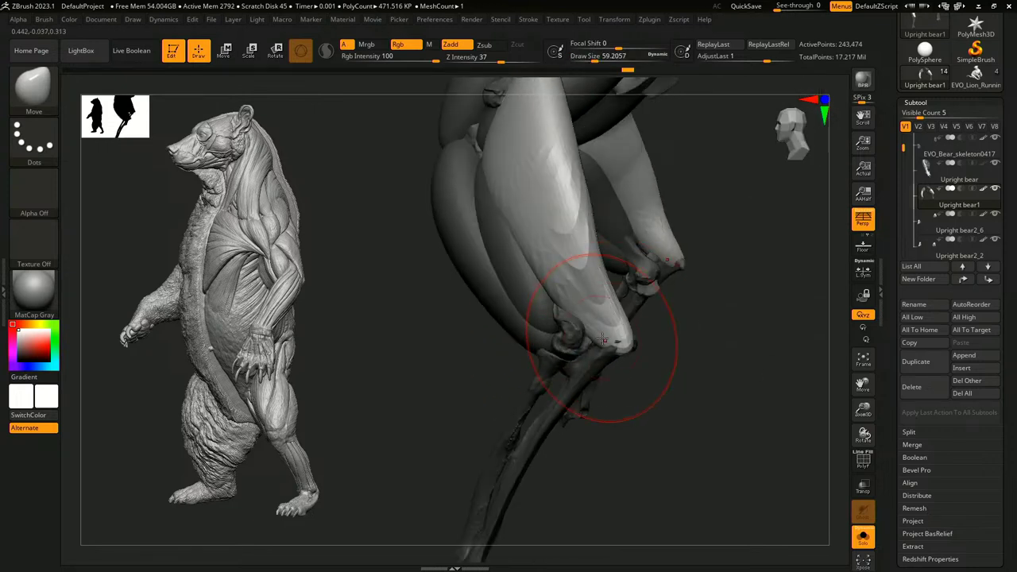
right_click_drag(699, 377, 574, 237, "alt")
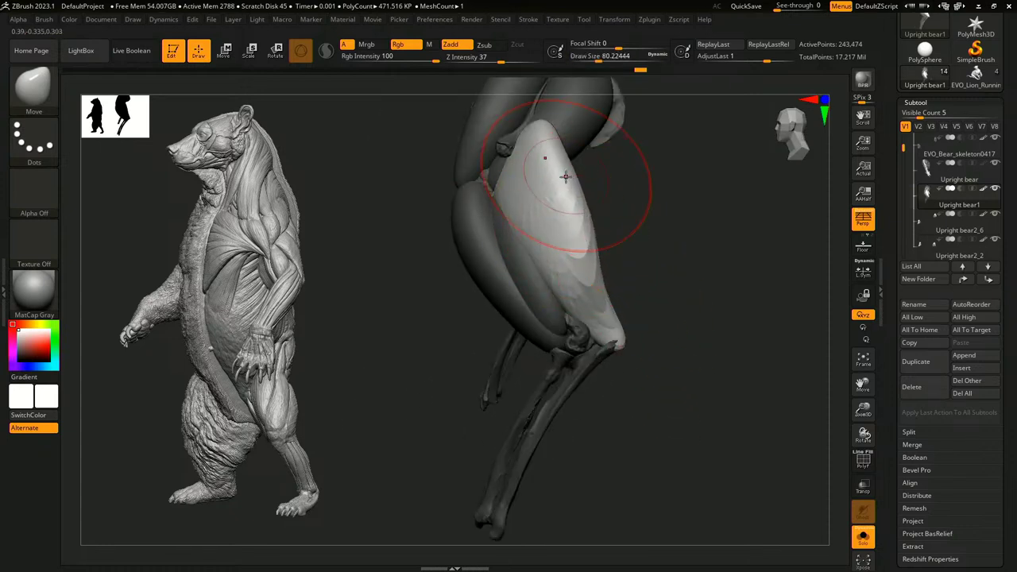
left_click_drag(579, 253, 591, 251)
mouse_move(628, 251)
right_mouse_down("ctrl")
mouse_move(660, 250)
mouse_move(652, 279)
mouse_move(626, 277)
right_mouse_up("ctrl")
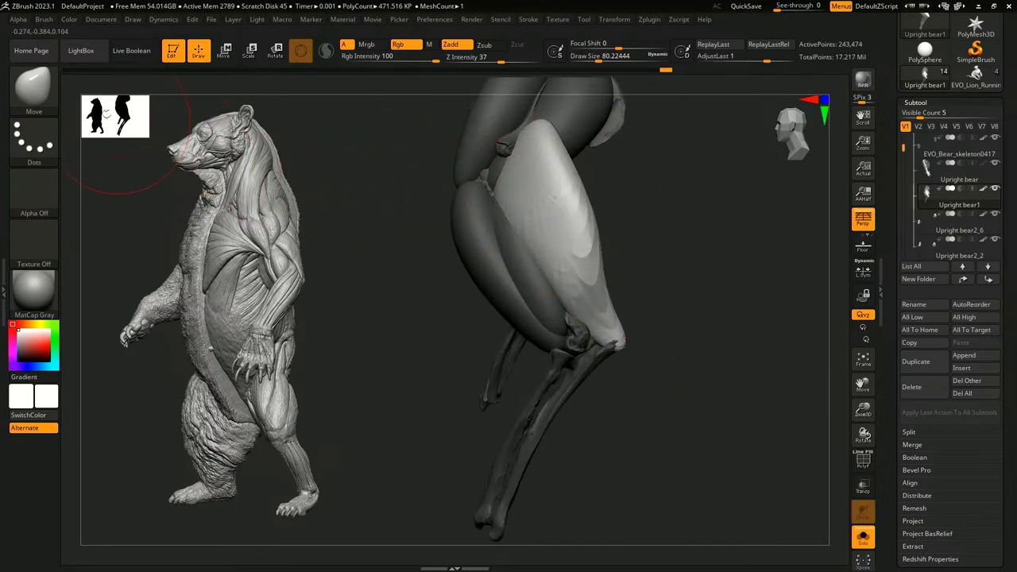
- Switch to the InsertSphere brush and reduce the Draw Size to about 46
left_click(43, 91)
left_click(758, 421)
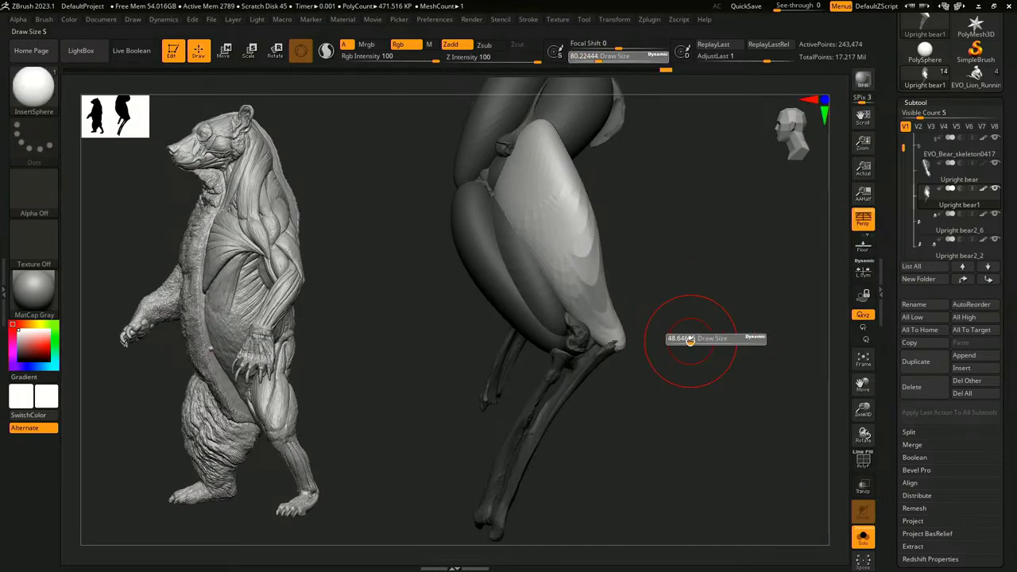
mouse_move(693, 339)
left_mouse_down()
mouse_move(659, 358)
mouse_move(690, 346)
left_mouse_up()
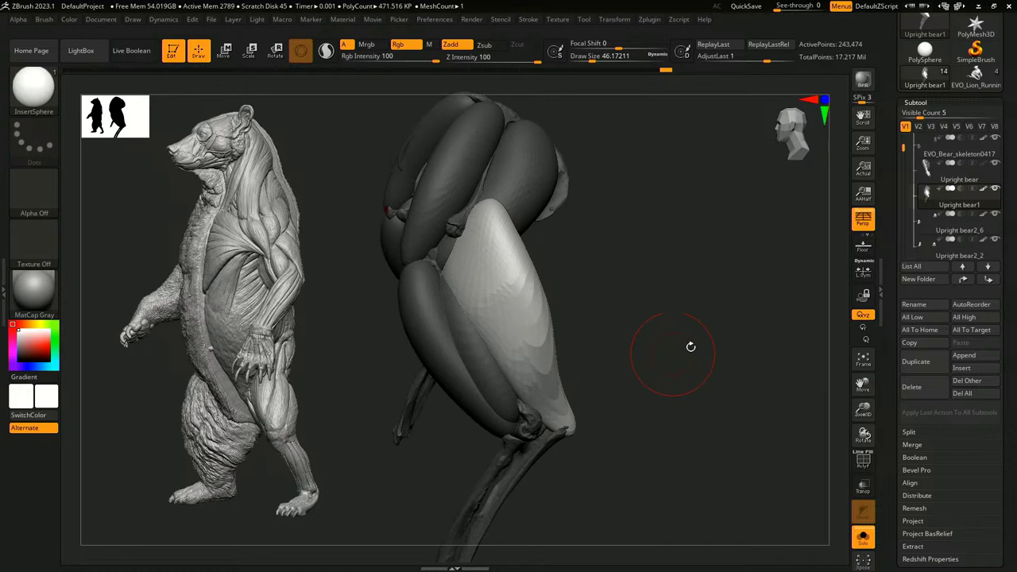
- Show the arm muscles in their polygroup colours with the wireframe lines hidden
left_click(863, 469)
left_click_drag(626, 302, 704, 342)
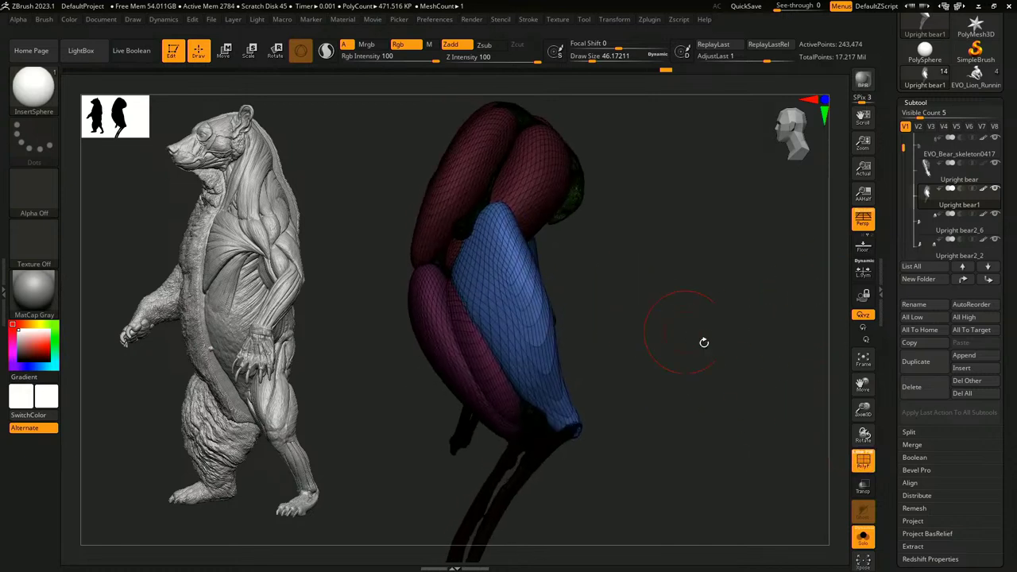
left_click(863, 461)
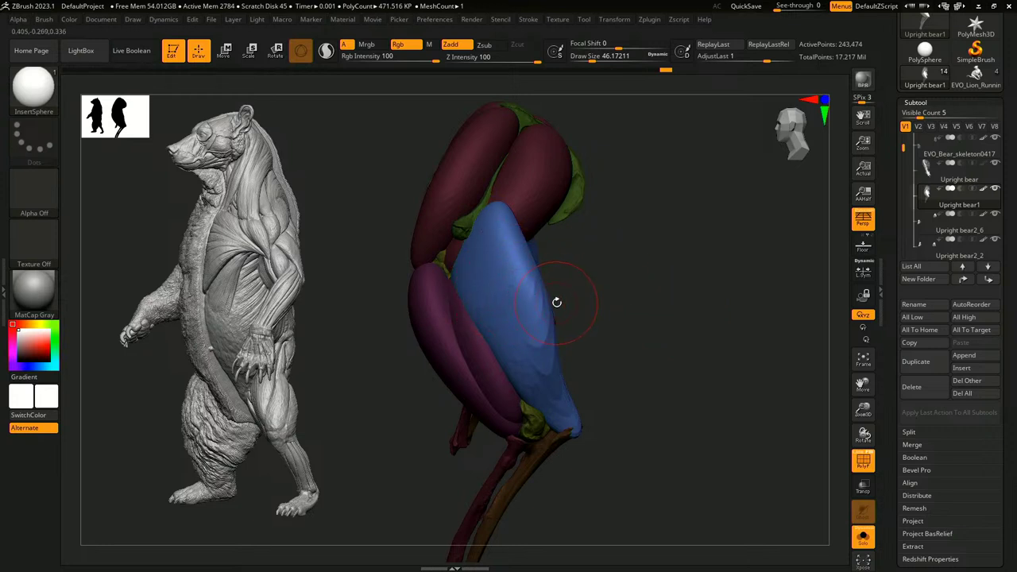
- Switch to the Move Topological brush and reshape the middle of the blue rear upper arm form
mouse_move(582, 260)
left_mouse_down()
mouse_move(595, 257)
mouse_move(564, 277)
mouse_move(572, 276)
mouse_move(565, 247)
mouse_move(586, 279)
mouse_move(576, 228)
mouse_move(591, 261)
left_mouse_up()
key("s")
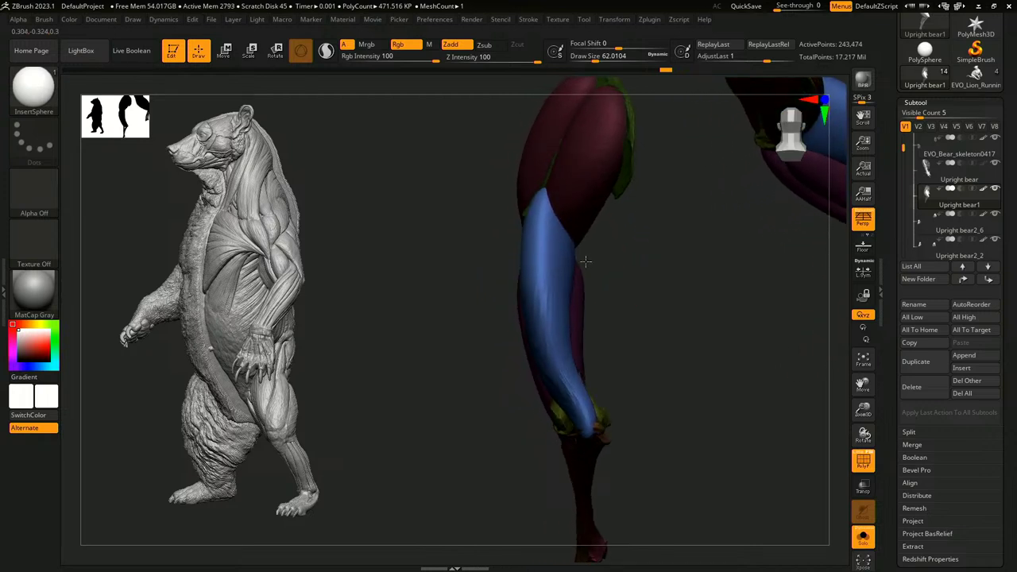
mouse_move(585, 260)
left_mouse_down()
mouse_move(604, 263)
mouse_move(597, 250)
mouse_move(595, 275)
left_mouse_up()
left_click(46, 99)
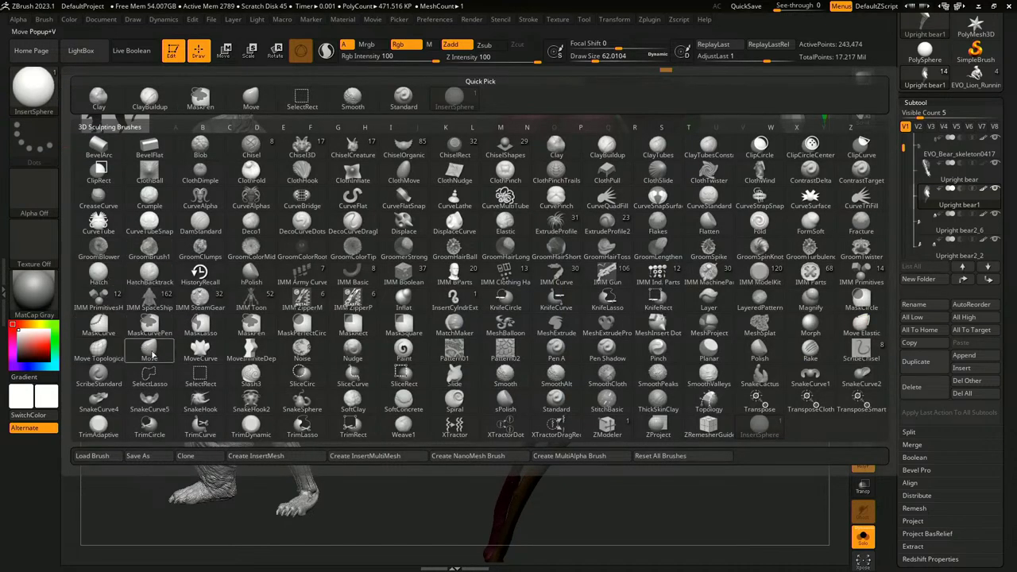
left_click(98, 350)
key("s")
left_click_drag(531, 280, 542, 280)
- Adjust the blue form's upper end against the shoulder muscles and set the Draw Size to about 120
mouse_move(636, 280)
left_mouse_down()
mouse_move(591, 279)
mouse_move(567, 250)
left_mouse_up()
key("s")
left_click_drag(541, 207, 548, 203)
mouse_move(617, 246)
left_mouse_down()
mouse_move(644, 239)
mouse_move(627, 243)
mouse_move(586, 218)
mouse_move(542, 232)
mouse_move(541, 210)
mouse_move(522, 193)
left_mouse_up()
key("s")
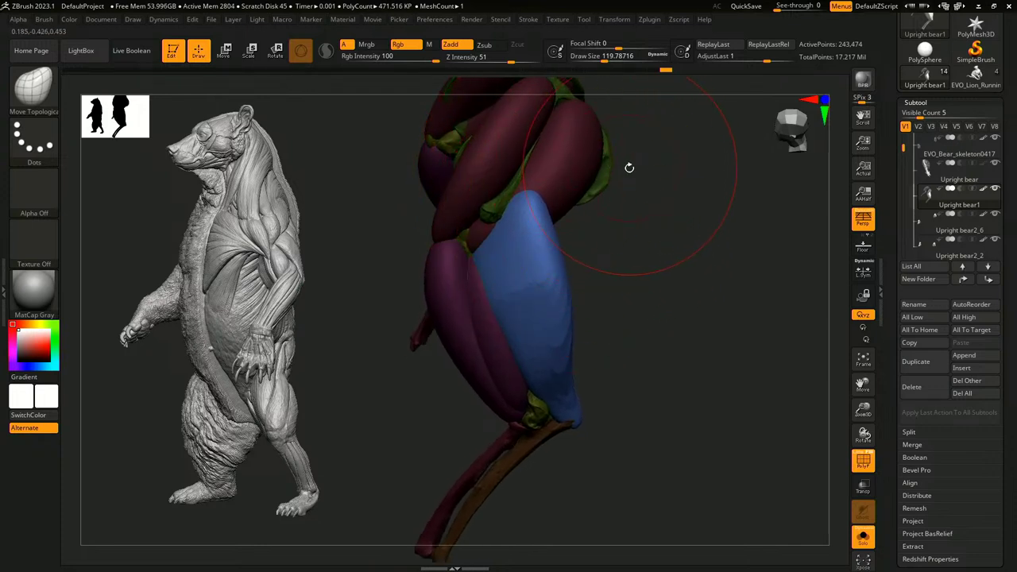
- Invert the mask and push the upper arm muscles forward with the Move brush at a Draw Size of about 128
left_click(26, 94)
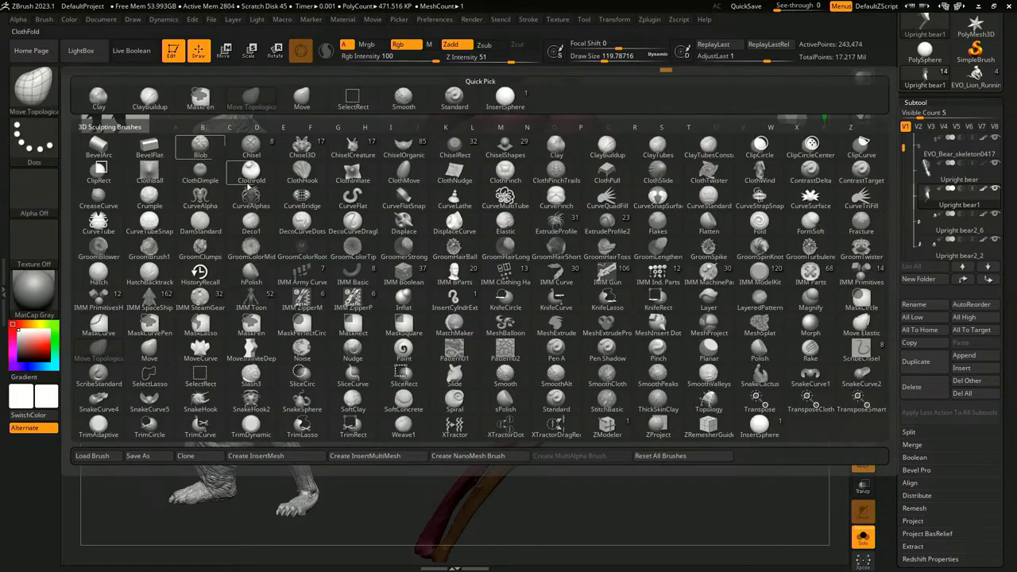
left_click(157, 352)
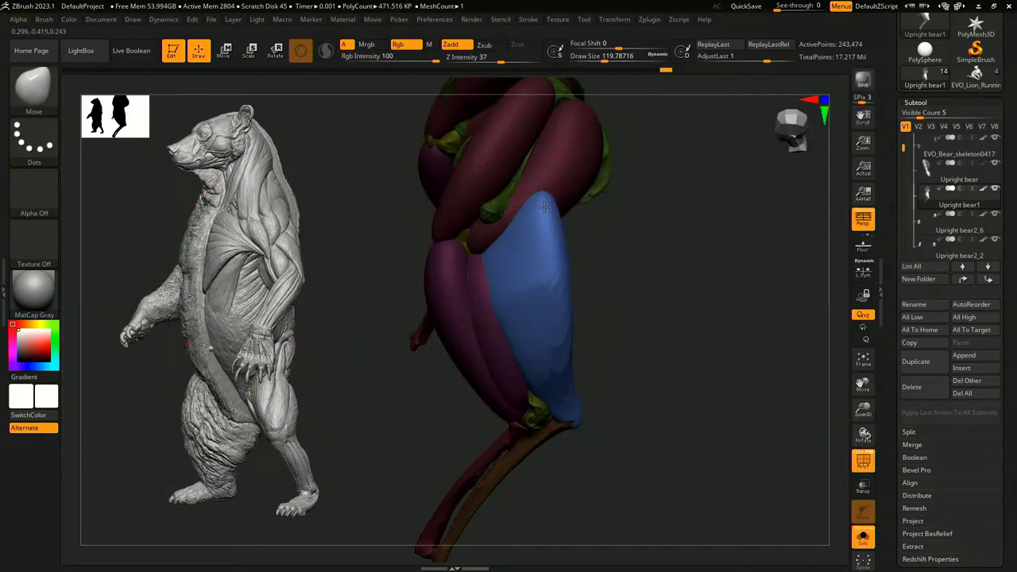
key("bracketright")
key("bracketright")
key("bracketright")
key("ctrl+i")
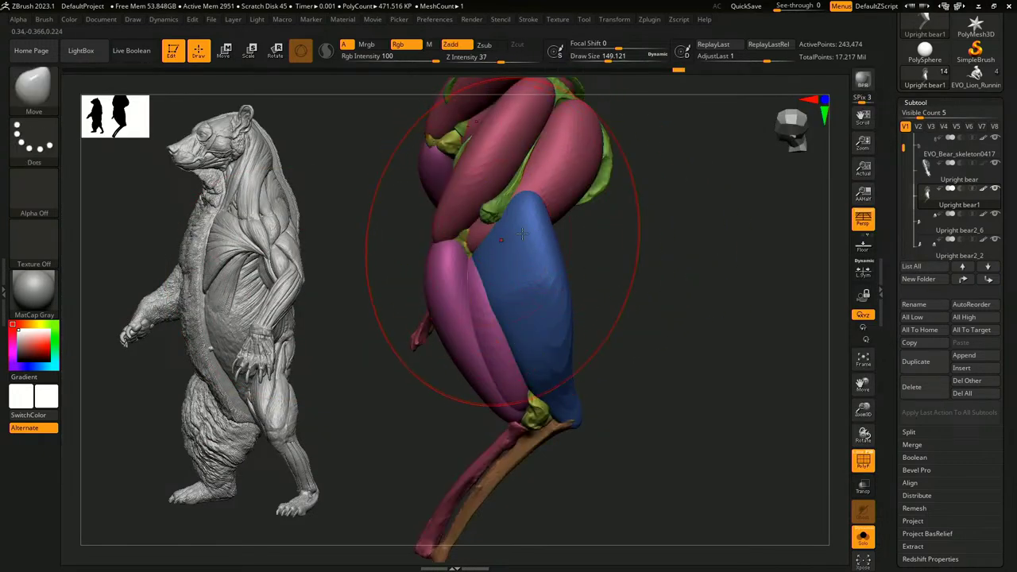
key("s")
left_click_drag(524, 229, 443, 221)
- Nudge the front upper arm muscle's upper end with the Move Topological brush
key("b")
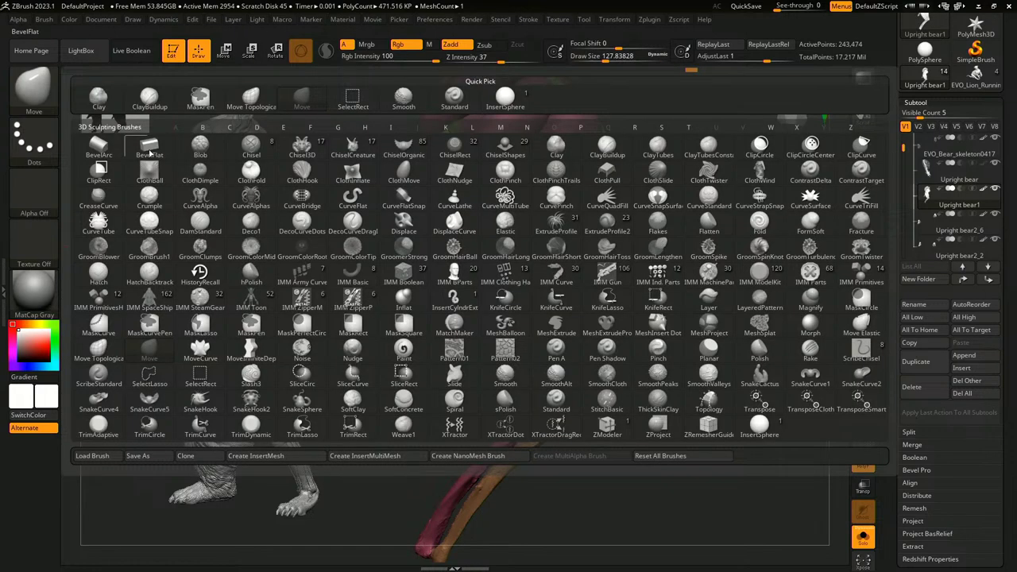
left_click(100, 357)
left_click_drag(429, 230, 449, 230)
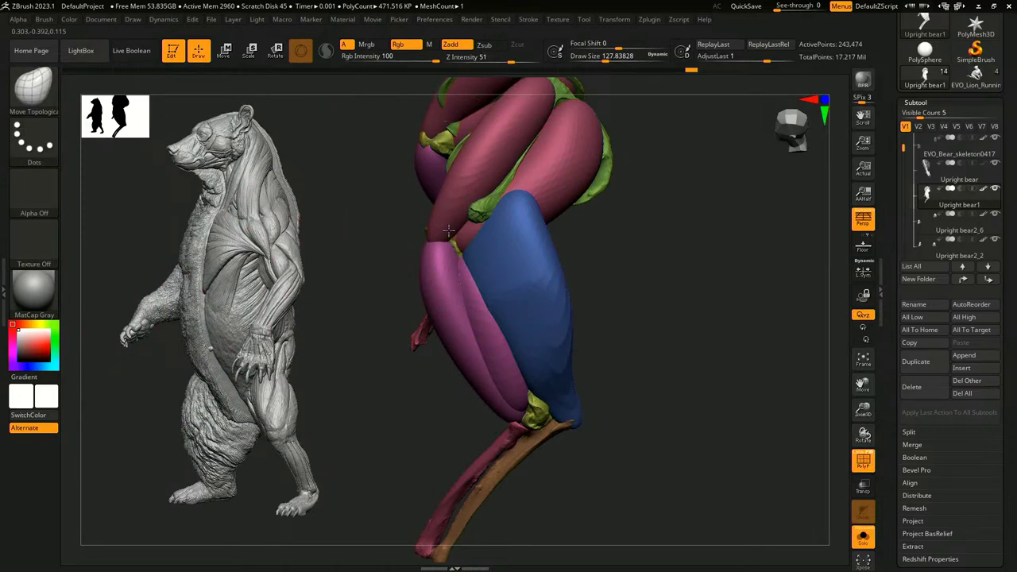
- Insert a sphere on the forearm just below the elbow with the InsertSphere brush, and set the Draw Size to about 83
left_click_drag(625, 335, 588, 291)
left_click(40, 94)
left_click(749, 350)
mouse_move(573, 359)
left_mouse_down("alt")
mouse_move(564, 352)
mouse_move(570, 269)
mouse_move(575, 302)
mouse_move(535, 306)
mouse_move(541, 313)
mouse_move(546, 304)
left_mouse_up("alt")
key("s")
key("s")
- Stretch the new sphere down along the forearm with the Move brush at a Draw Size of about 116
left_click(34, 88)
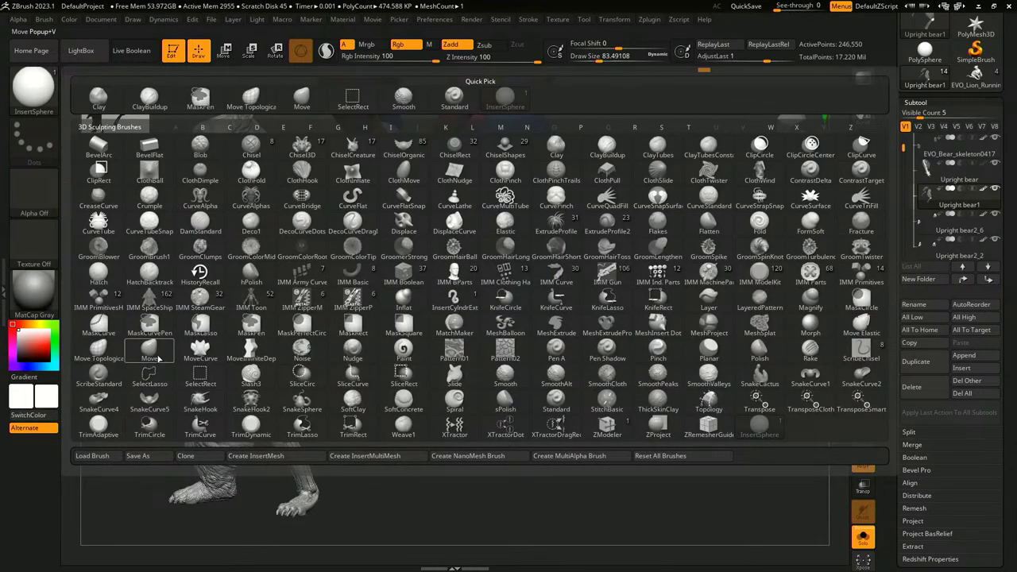
left_click(157, 356)
mouse_move(531, 301)
left_mouse_down()
mouse_move(396, 459)
mouse_move(562, 307)
mouse_move(575, 263)
mouse_move(574, 352)
left_mouse_up()
key("s")
mouse_move(487, 375)
left_mouse_down()
mouse_move(538, 346)
mouse_move(540, 382)
left_mouse_up()
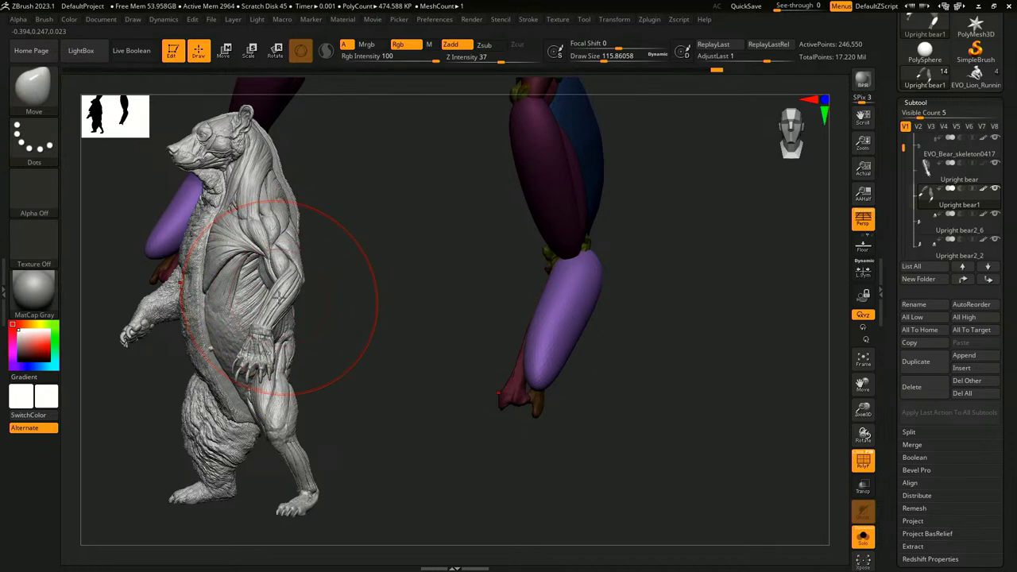
- Pull the purple forearm form's lower end down to the wrist and shape it around the bones
left_click_drag(343, 302, 397, 306)
key("s")
left_click(543, 385)
mouse_move(538, 387)
left_mouse_down()
mouse_move(508, 430)
mouse_move(515, 421)
left_mouse_up()
mouse_move(593, 405)
left_mouse_down()
mouse_move(554, 401)
mouse_move(566, 380)
left_mouse_up()
key("s")
left_click(564, 404)
- Extend the purple forearm form's upper end over the elbow onto the upper arm, adjusting the Draw Size
mouse_move(660, 278)
left_mouse_down()
mouse_move(668, 263)
mouse_move(741, 267)
left_mouse_up()
key("s")
left_click(643, 246)
key("s")
left_click(664, 230)
left_click_drag(651, 231, 659, 228)
key("s")
- Refine the forearm form's bend at the elbow between the upper arm muscles at a Draw Size of about 71
mouse_move(721, 219)
left_mouse_down()
mouse_move(755, 221)
mouse_move(662, 229)
mouse_move(631, 191)
left_mouse_up()
left_click(658, 213)
key("s")
left_click(652, 231)
left_click_drag(726, 220, 747, 221)
left_click_drag(617, 288, 620, 288)
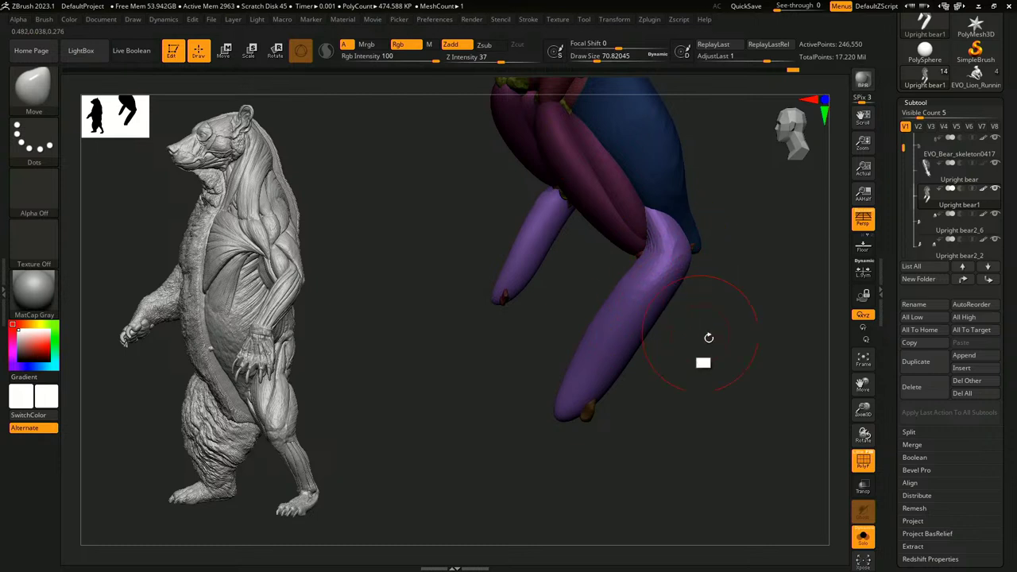
- Refine the forearm form's lower half at a Draw Size of about 65, and clear the mask from the other muscles
left_click_drag(710, 339, 683, 302, "alt")
left_click_drag(623, 368, 591, 368)
key("s")
left_click(557, 368)
left_click_drag(652, 369, 720, 358)
left_click_drag(718, 306, 648, 321, "alt")
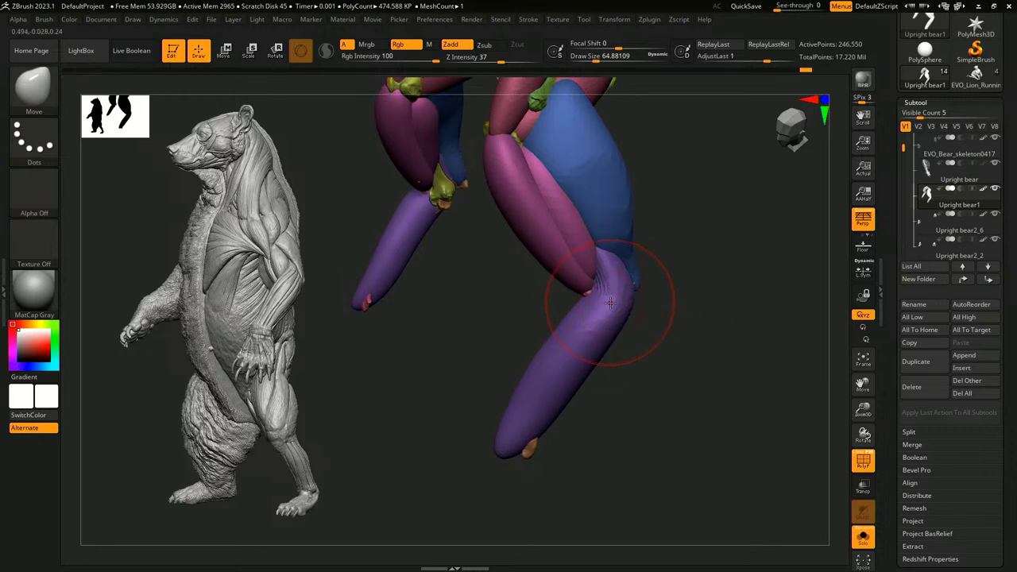
- Isolate the purple forearm form by its polygroup and select the SliceCurve brush for cutting it
key("ctrl+shift")
key("ctrl+shift")
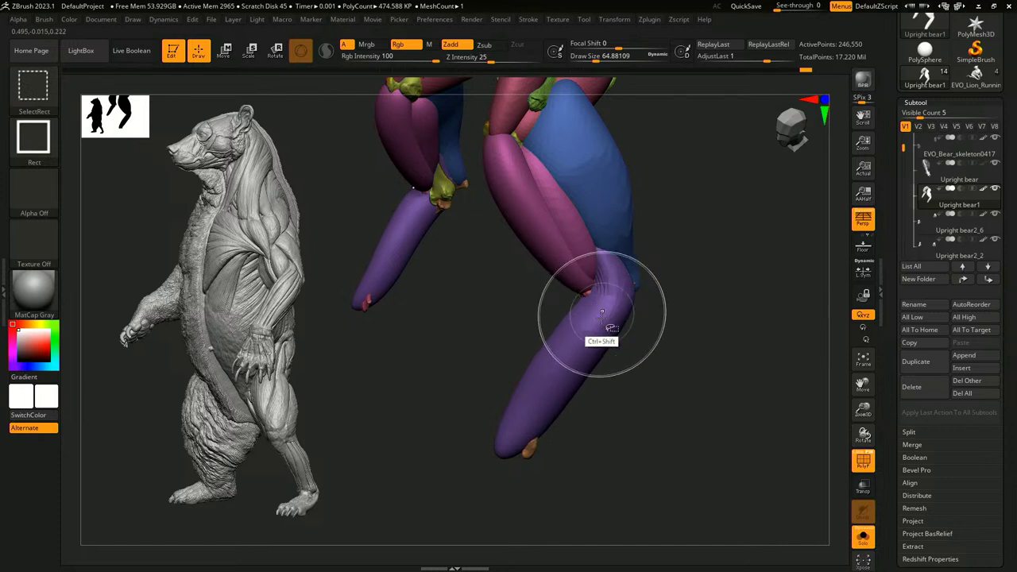
left_click(604, 329, "ctrl+shift")
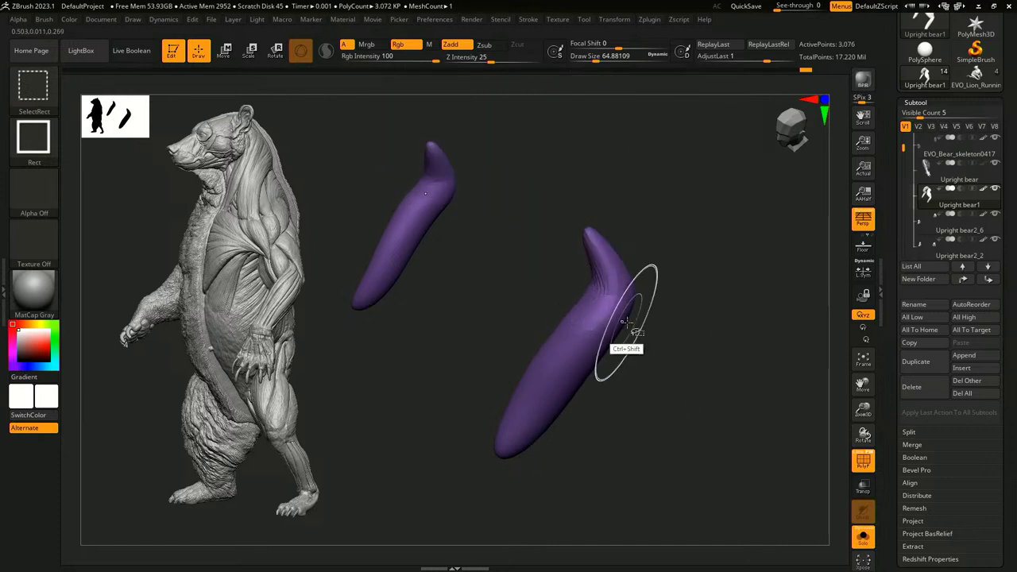
key("ctrl+shift")
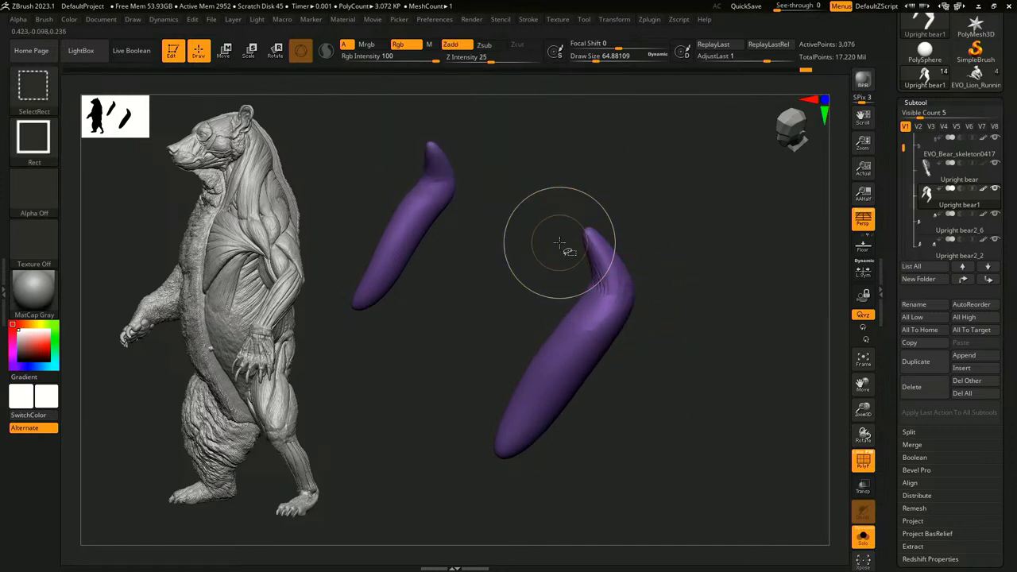
left_click(36, 93, "ctrl+shift")
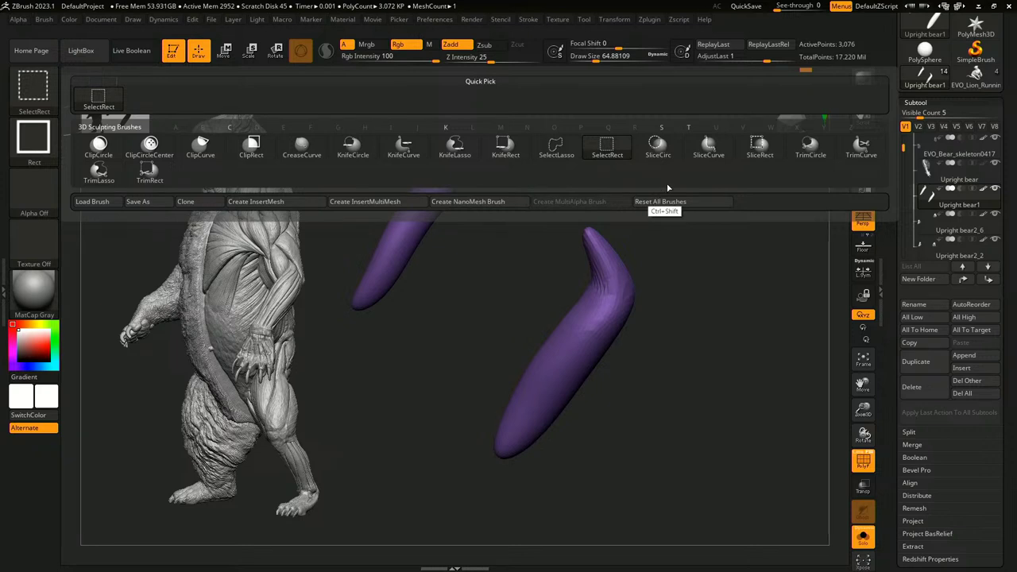
left_click(710, 150)
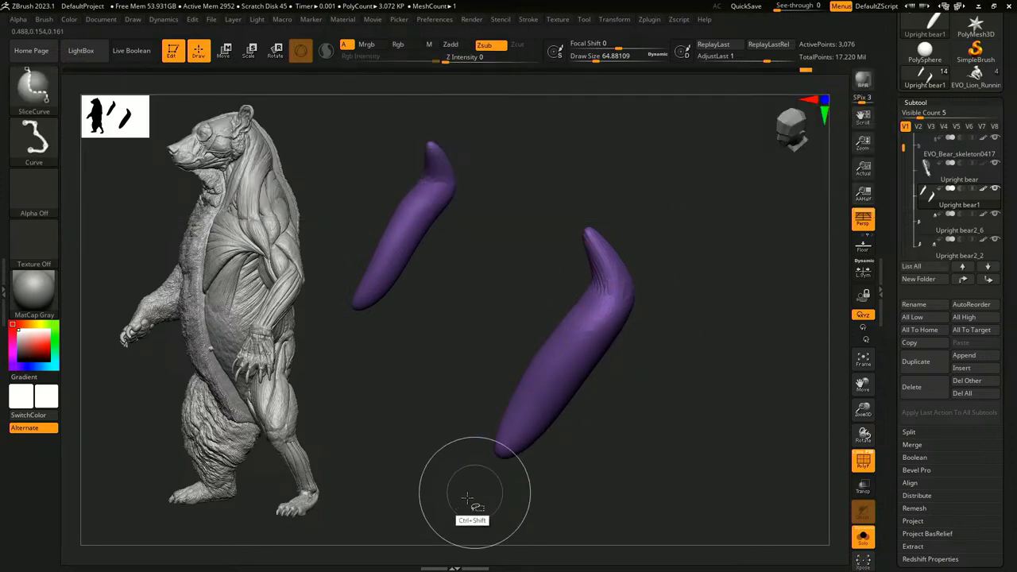
- Try to slice the isolated forearm form lengthwise into separate polygroup strips with SliceCurve
mouse_move(461, 505)
left_mouse_down("ctrl+shift")
mouse_move(481, 457)
mouse_move(563, 350)
left_mouse_up("ctrl+shift")
key("super")
left_click_drag(704, 235, 694, 245)
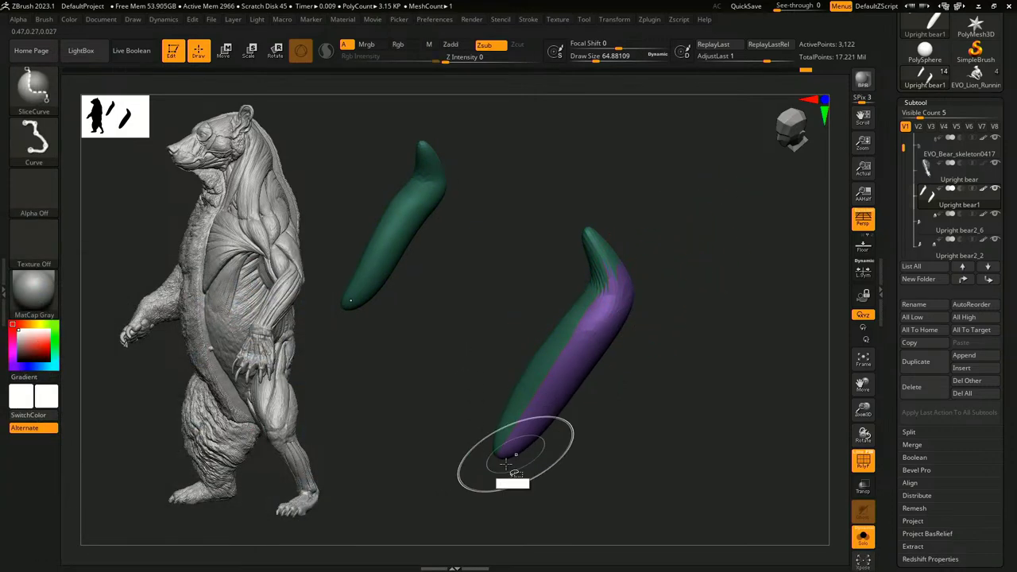
mouse_move(481, 498)
left_mouse_down("ctrl+shift")
mouse_move(578, 368)
mouse_move(586, 387)
mouse_move(645, 232)
mouse_move(642, 213)
mouse_move(680, 318)
mouse_move(636, 402)
mouse_move(622, 143)
mouse_move(686, 262)
mouse_move(658, 192)
mouse_move(645, 185)
mouse_move(651, 219)
left_mouse_up("ctrl+shift")
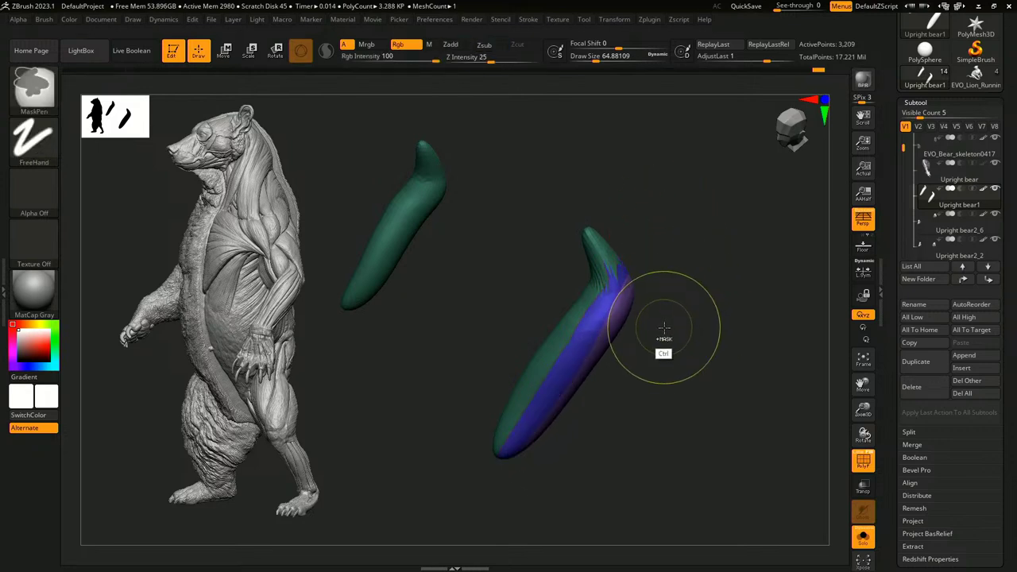
key("shift+f")
- Slice the forearm form lengthwise from the wrist past the elbow with two curves, dividing it into three polygroup strips
mouse_move(459, 511)
left_mouse_down("ctrl+shift")
mouse_move(489, 443)
mouse_move(547, 374)
left_mouse_up("ctrl+shift")
mouse_move(592, 314)
left_mouse_down("ctrl+shift")
mouse_move(600, 266)
mouse_move(608, 284)
mouse_move(578, 196)
mouse_move(560, 180)
left_mouse_up("ctrl+shift")
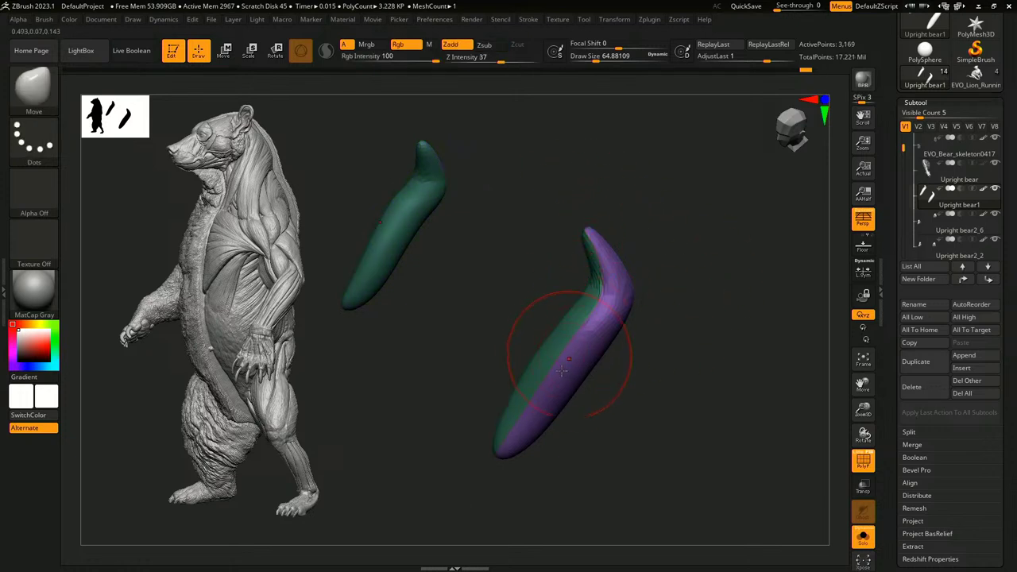
mouse_move(466, 504)
left_mouse_down("ctrl+shift")
mouse_move(588, 353)
mouse_move(621, 295)
mouse_move(599, 175)
left_mouse_up("ctrl+shift")
left_click_drag(697, 341, 668, 326)
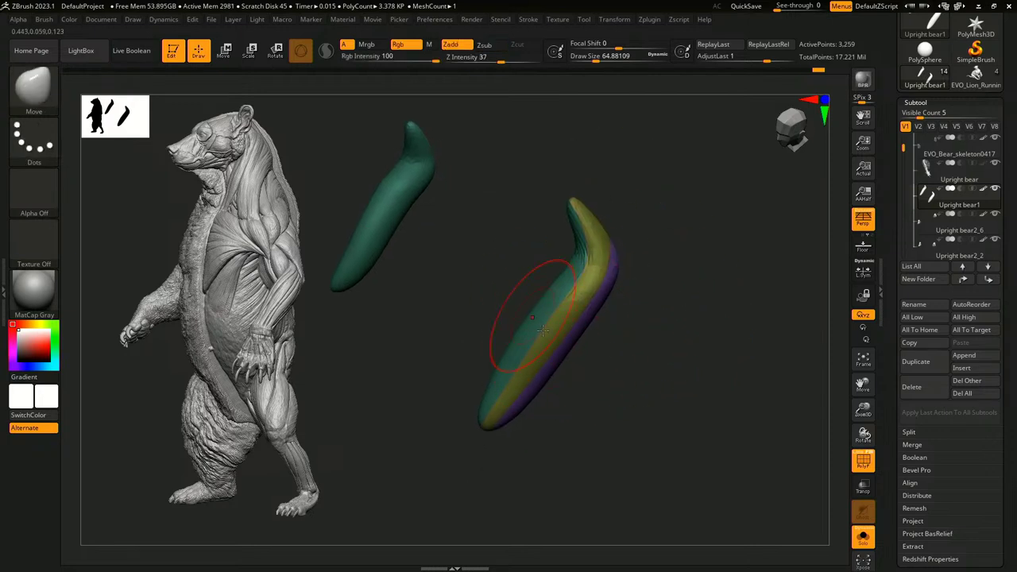
- Show all the arm muscles again and set the Move brush's Draw Size to about 56
left_click(639, 347, "ctrl+shift")
mouse_move(657, 326)
left_mouse_down("alt")
mouse_move(640, 388)
mouse_move(690, 362)
mouse_move(675, 357)
mouse_move(649, 296)
mouse_move(665, 306)
left_mouse_up("alt")
key("s")
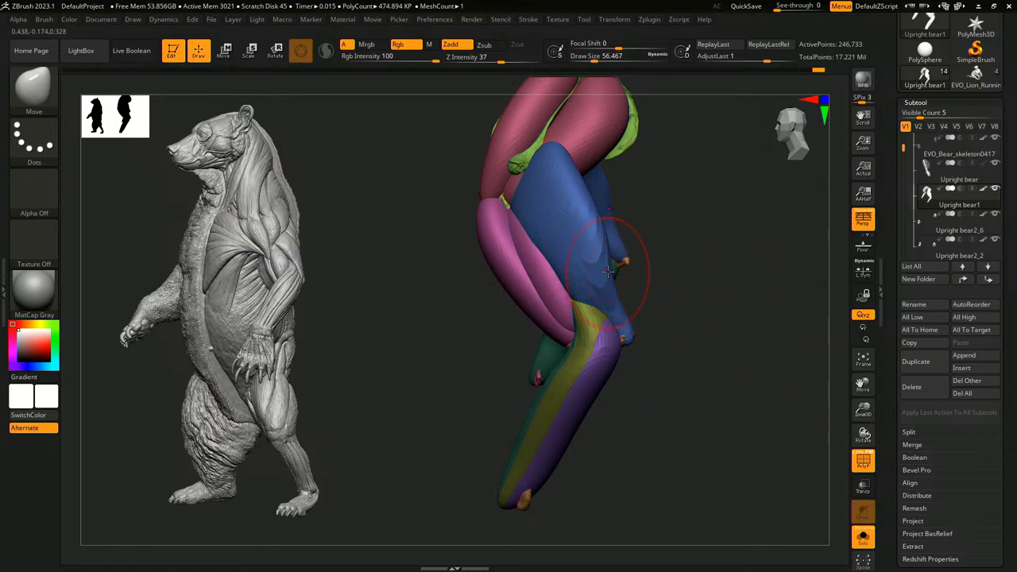
left_click_drag(681, 314, 713, 285)
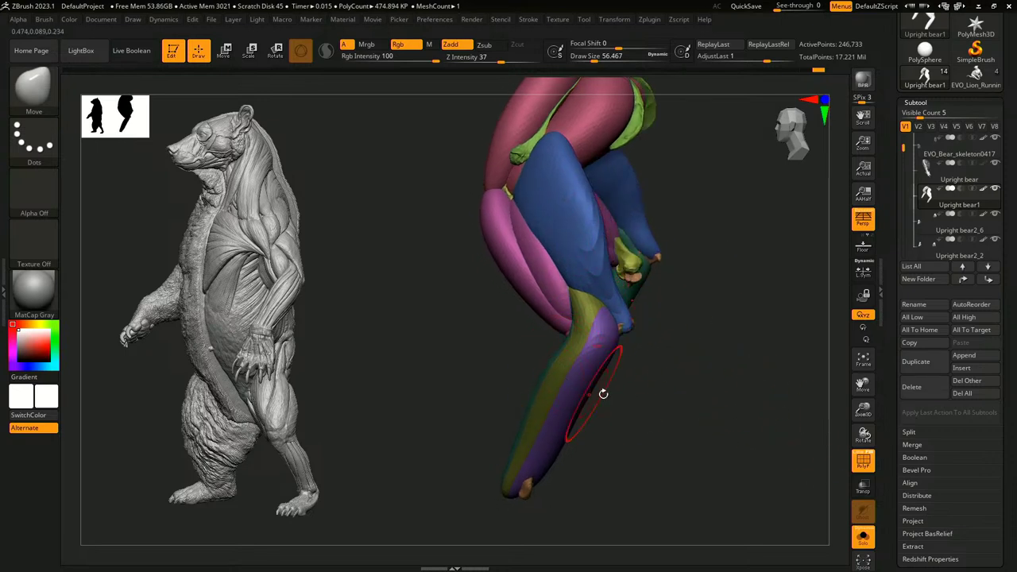
mouse_move(614, 394)
right_mouse_down()
mouse_move(645, 382)
mouse_move(566, 383)
right_mouse_up()
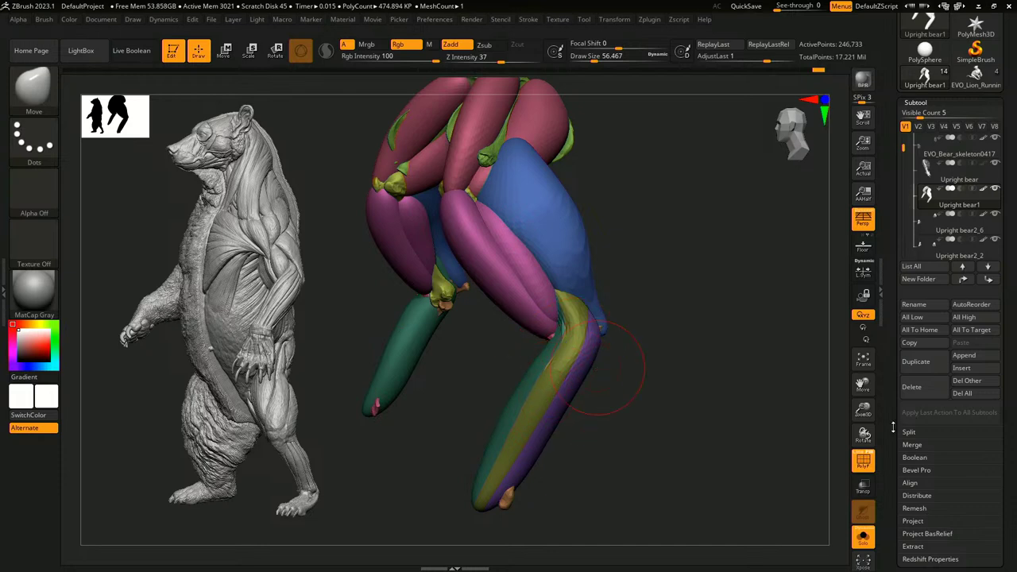
- Try DynaMesh on the arm muscles at resolution 128 with Groups on, and undo the remesh
left_click_drag(889, 462, 896, 342)
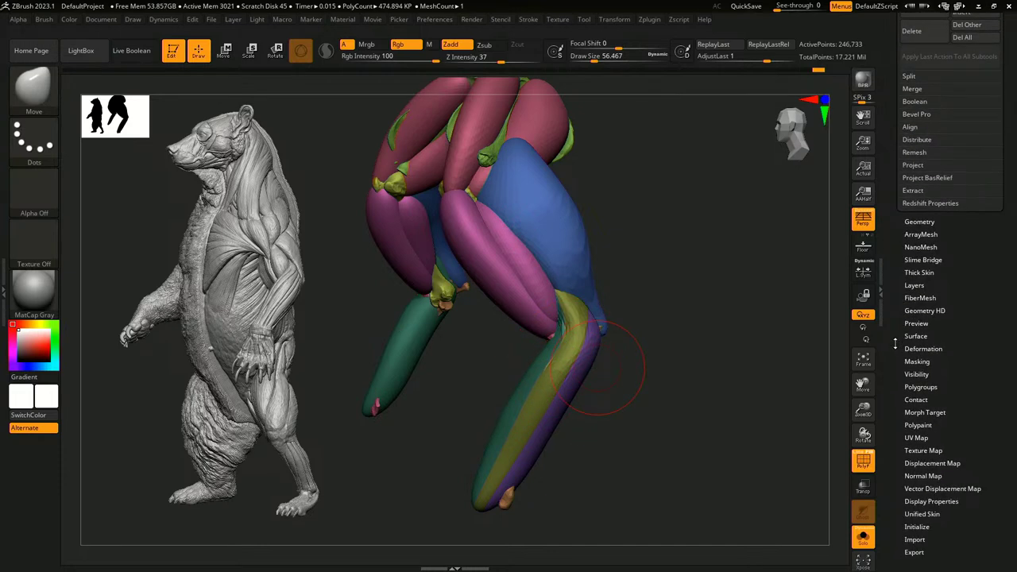
left_click(919, 221)
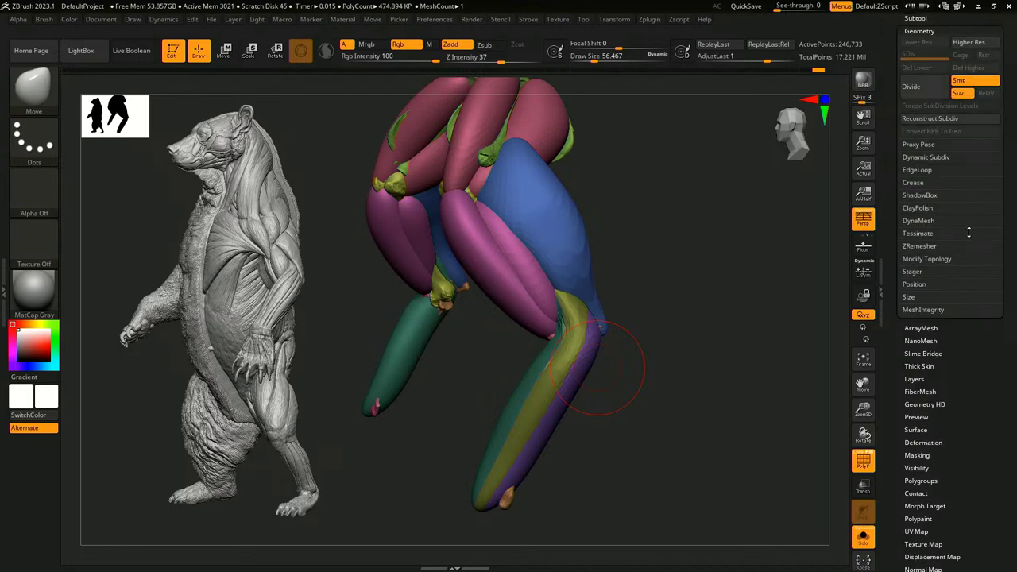
left_click(928, 222)
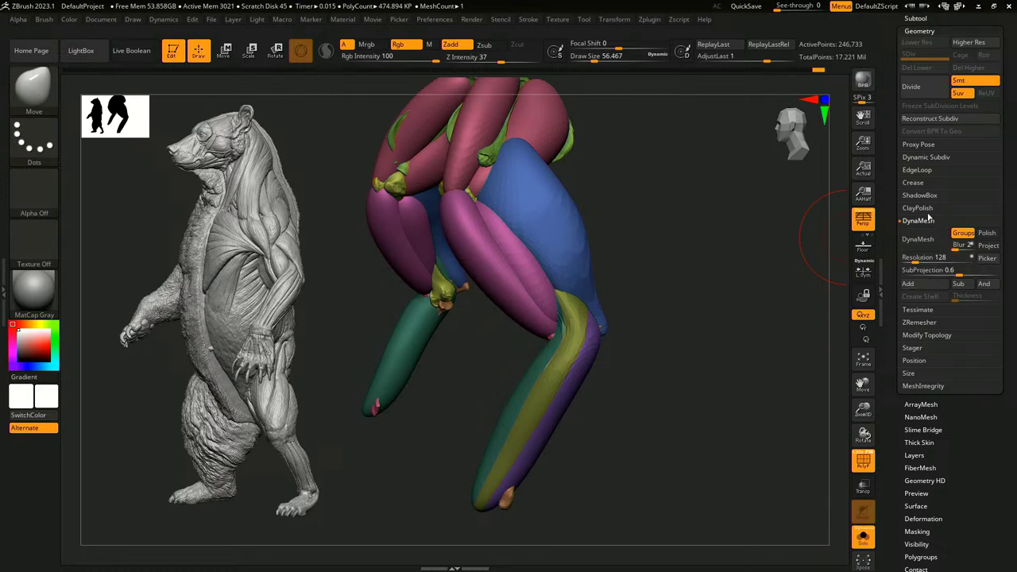
left_click(923, 240)
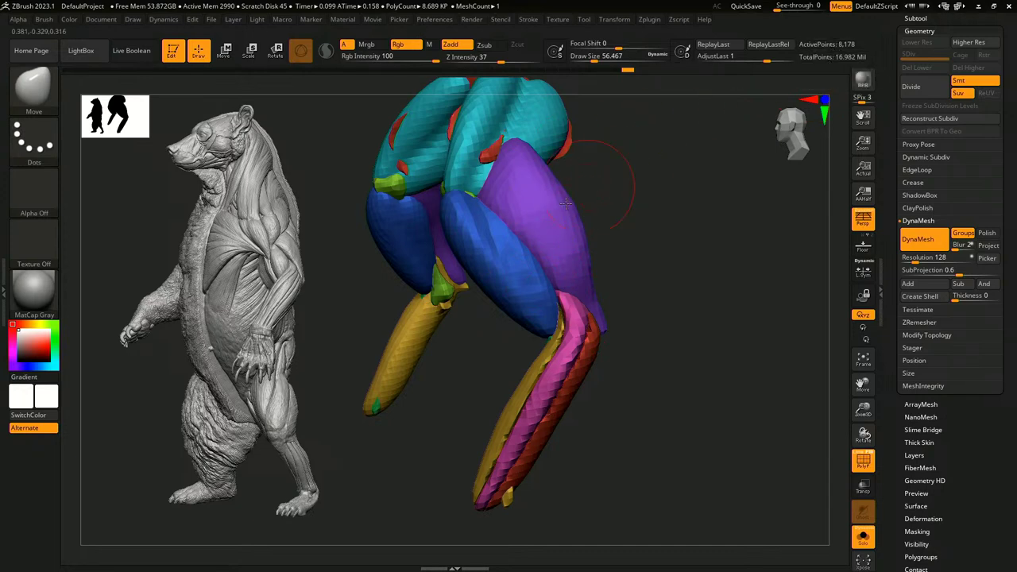
left_click_drag(612, 210, 636, 224)
left_click_drag(519, 179, 569, 182)
key("ctrl+z")
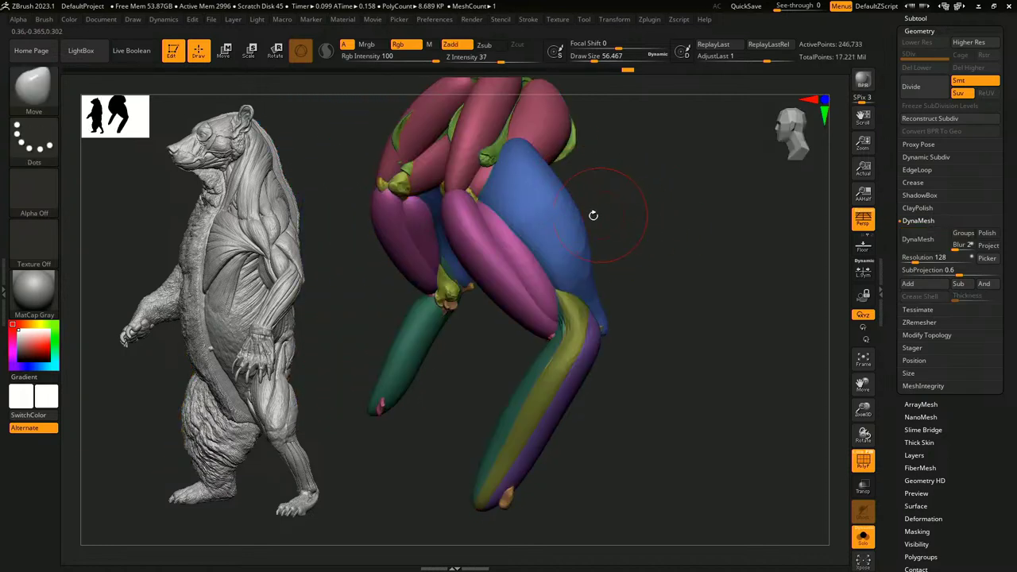
- Set the Move brush's Draw Size to about 35
left_click_drag(615, 223, 636, 233)
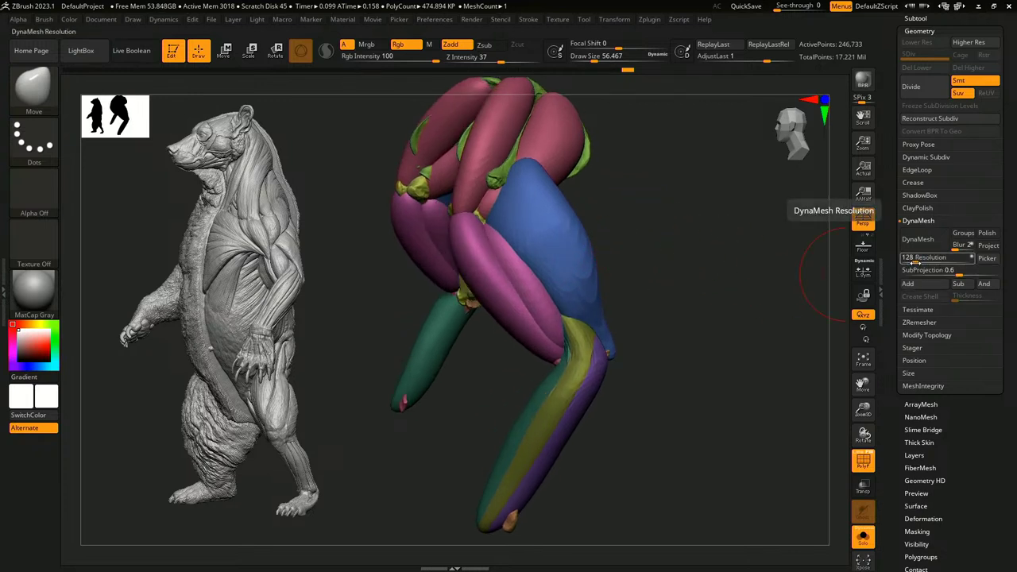
key("s")
left_click_drag(698, 235, 688, 234)
left_click_drag(652, 164, 651, 187, "alt")
right_click_drag(599, 161, 583, 163)
right_click_drag(631, 284, 608, 247)
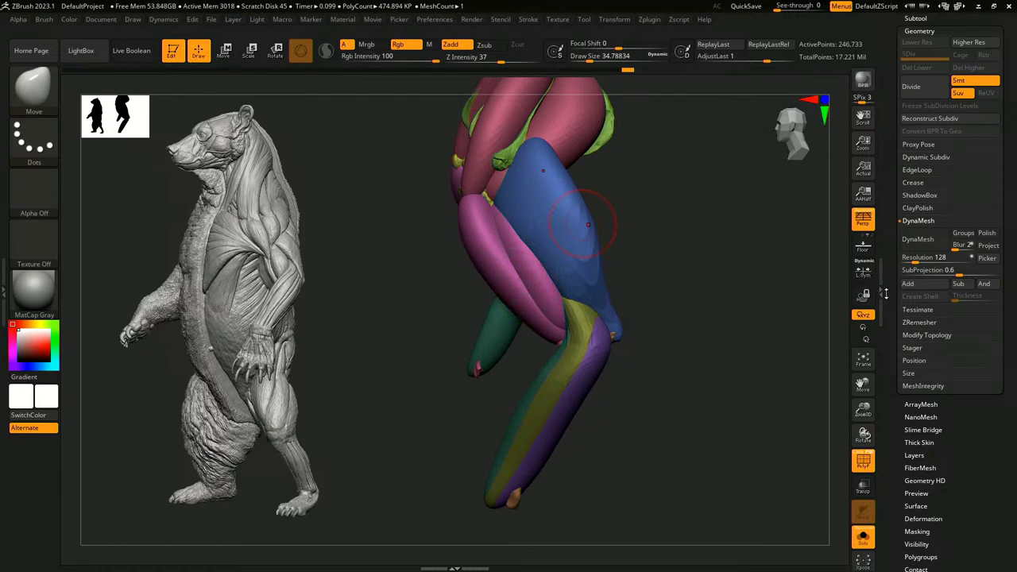
- Assign a separate polygroup to each disconnected arm muscle form with Auto Groups
left_click_drag(891, 372, 890, 296)
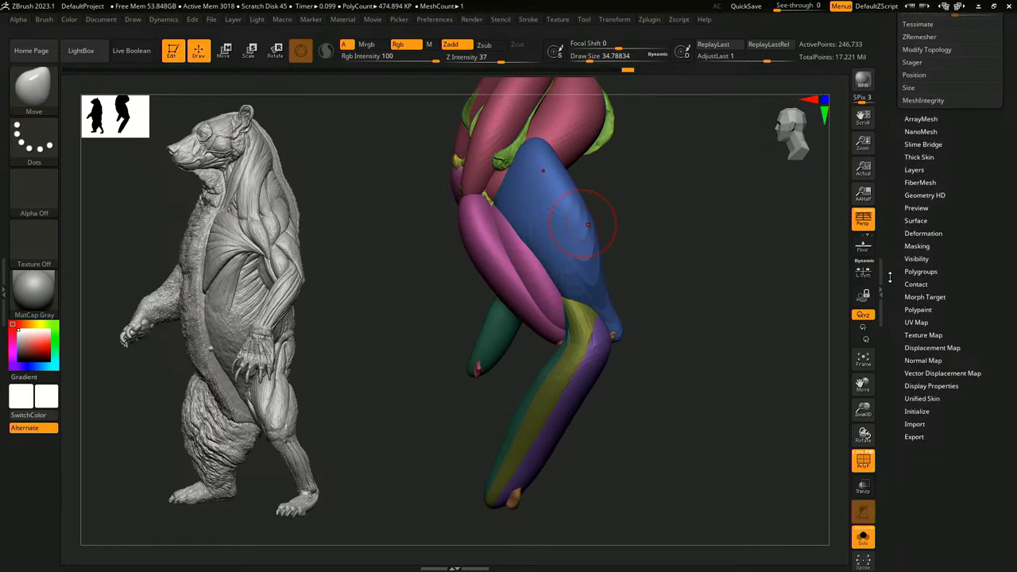
left_click_drag(904, 243, 905, 246)
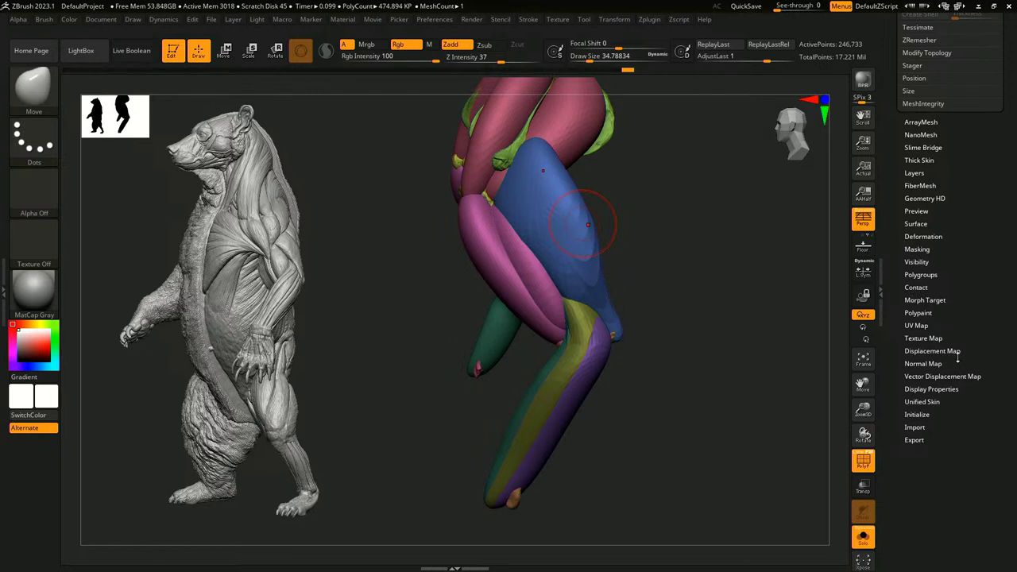
left_click(922, 274)
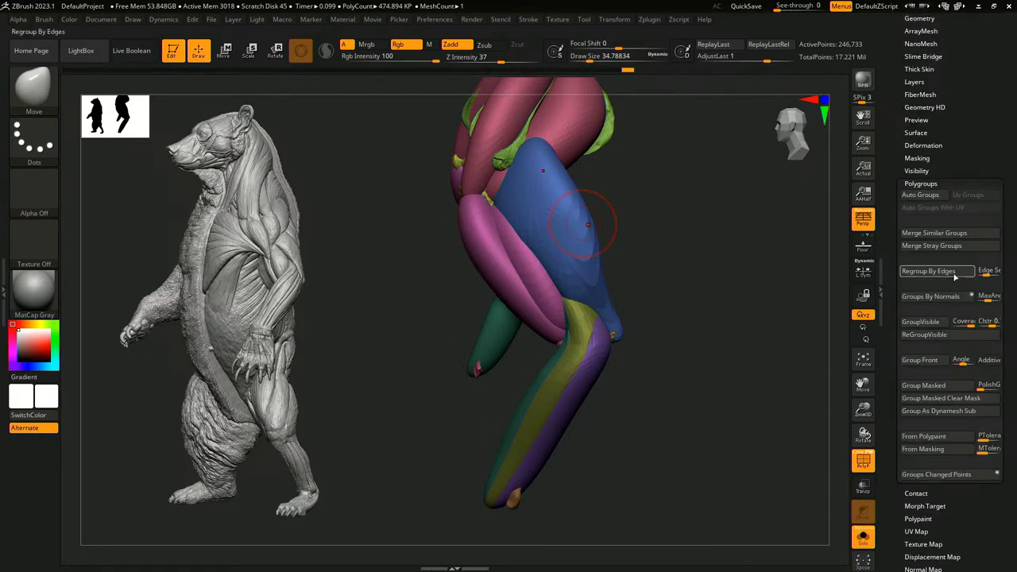
left_click(924, 198)
left_click_drag(754, 270, 715, 282)
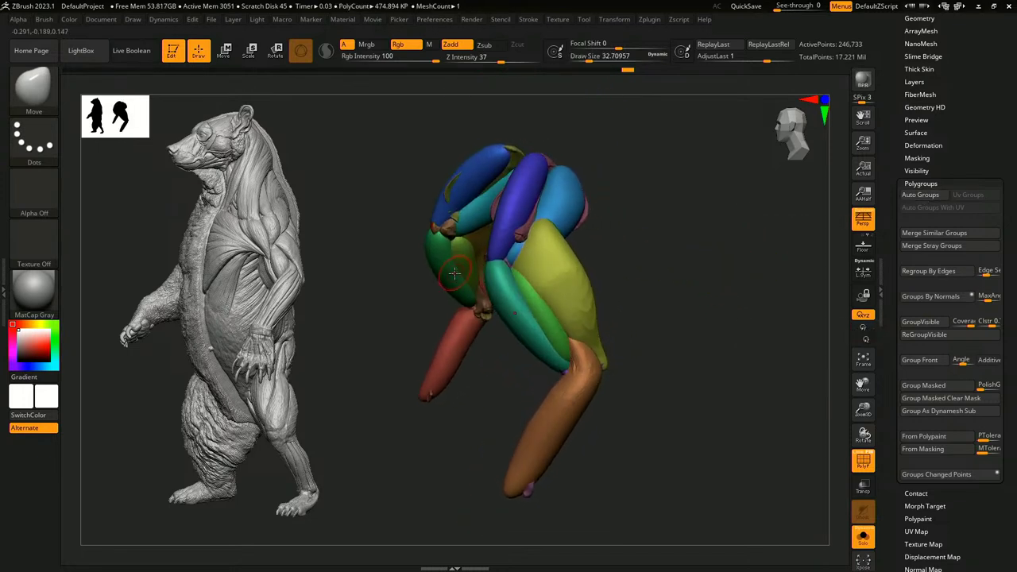
- Remesh the arm muscles with DynaMesh at resolution 256 with Groups on
left_click_drag(622, 274, 634, 243)
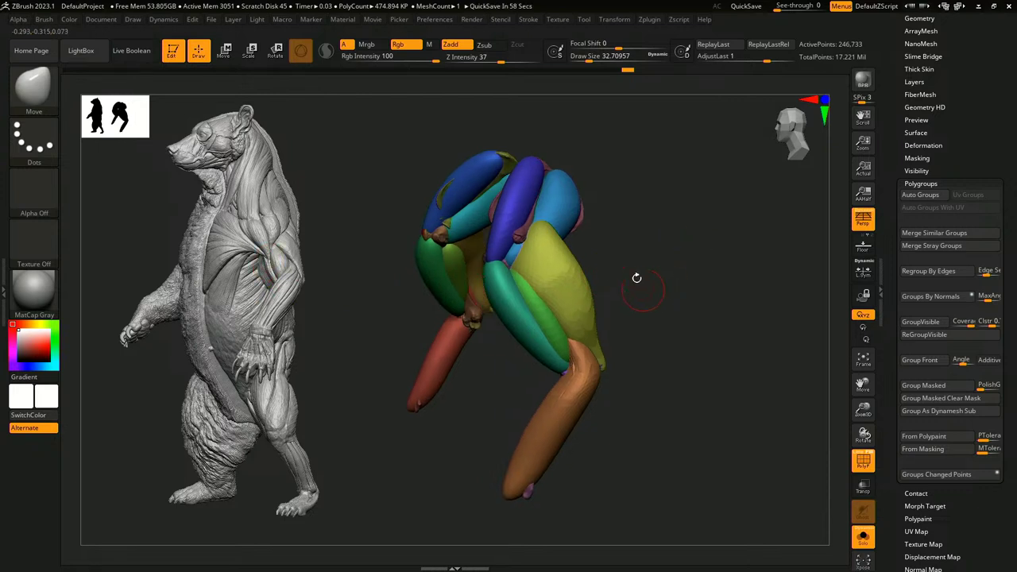
left_click_drag(663, 284, 833, 259)
left_click_drag(795, 209, 716, 218)
left_click_drag(665, 187, 639, 218)
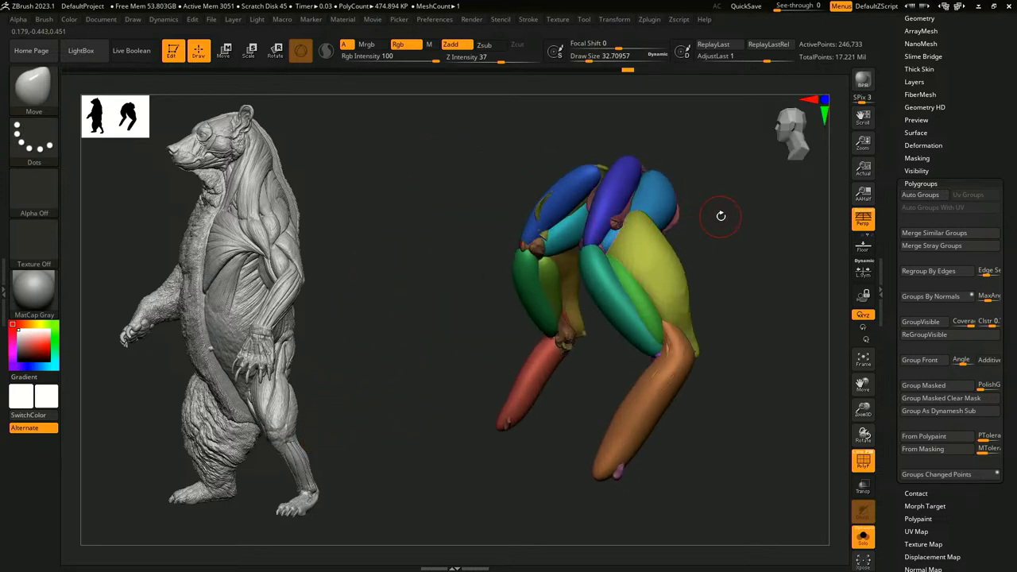
mouse_move(722, 215)
left_mouse_down()
mouse_move(731, 222)
mouse_move(718, 229)
mouse_move(726, 216)
left_mouse_up()
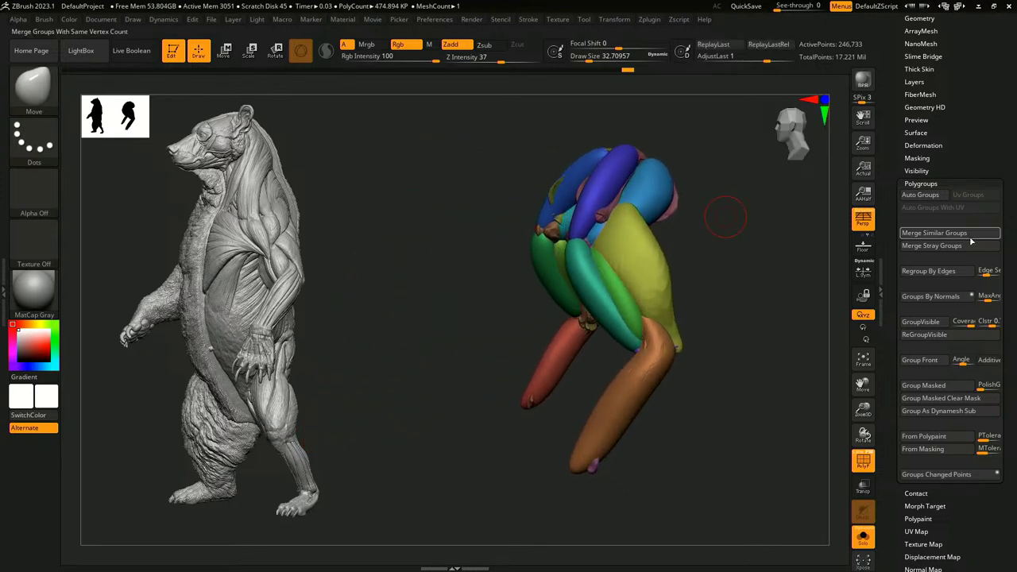
scroll(899, 213, "up", 5)
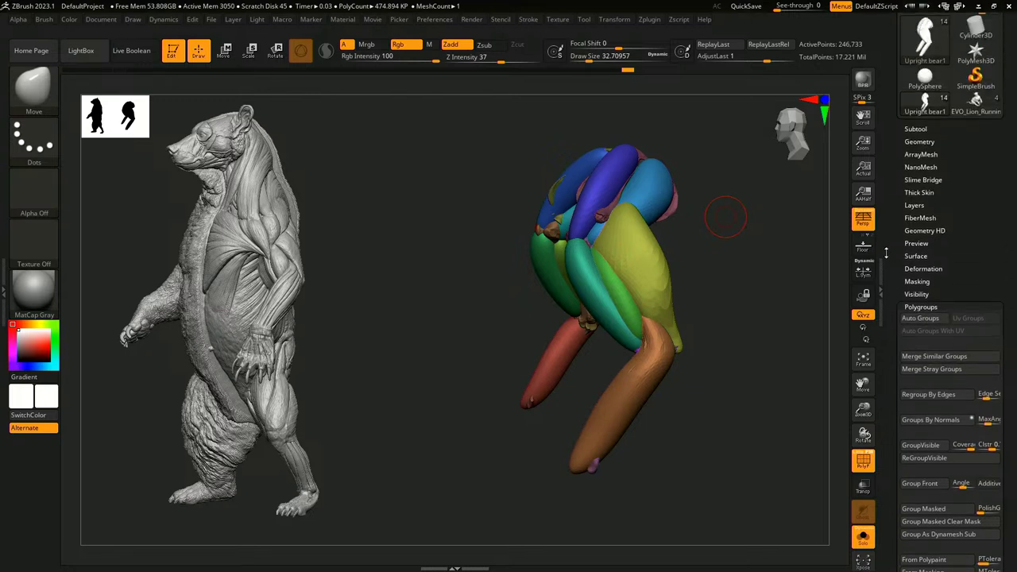
left_click(920, 151)
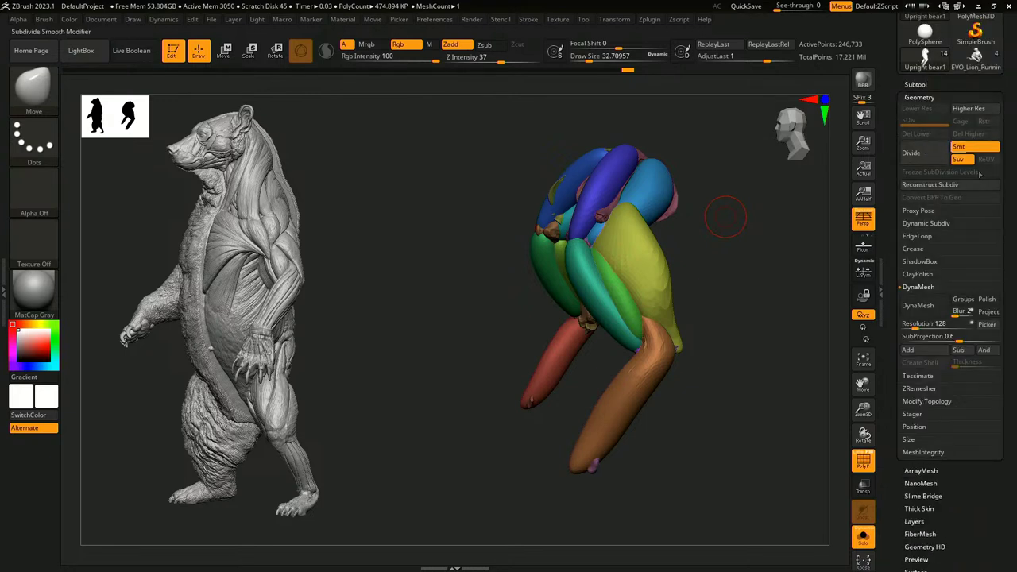
left_click(965, 299)
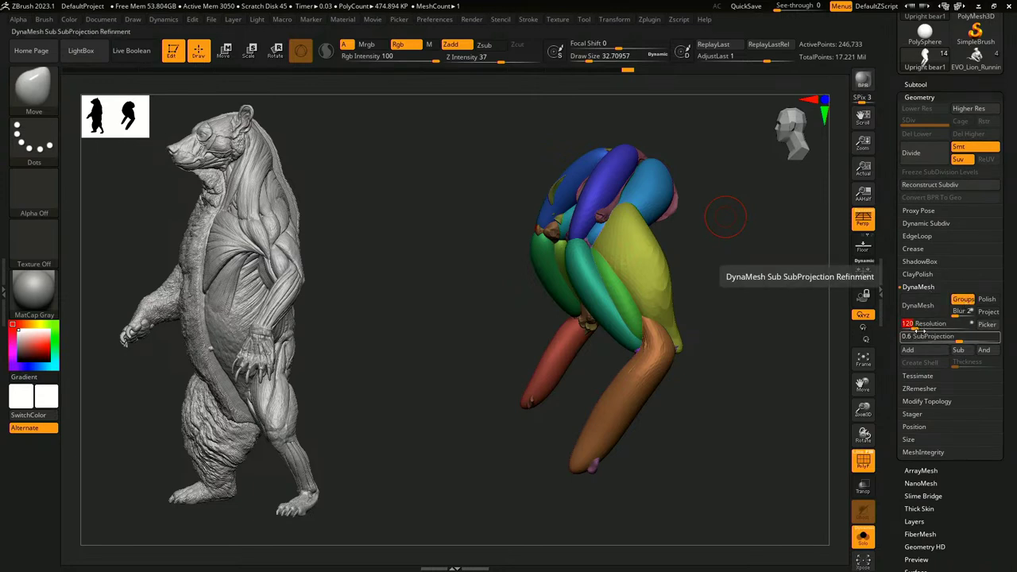
type("256")
key("Return")
left_click(918, 305)
left_click_drag(757, 342, 881, 293)
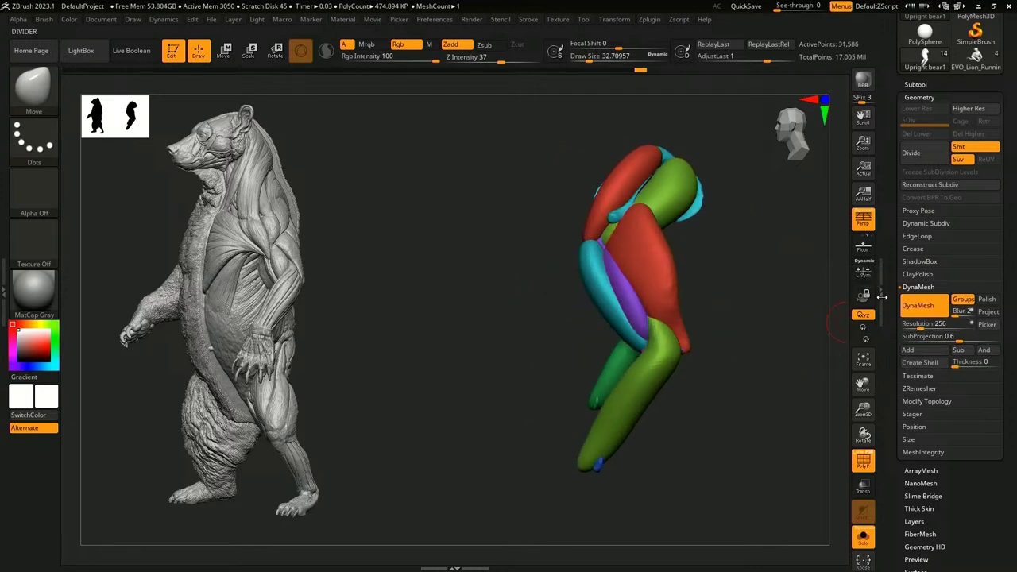
- Inspect the remeshed arm surface without polyframe, and display the polygroup colours with wireframe lines again
left_click_drag(848, 406, 870, 452)
left_click(861, 460)
left_click_drag(798, 342, 749, 341)
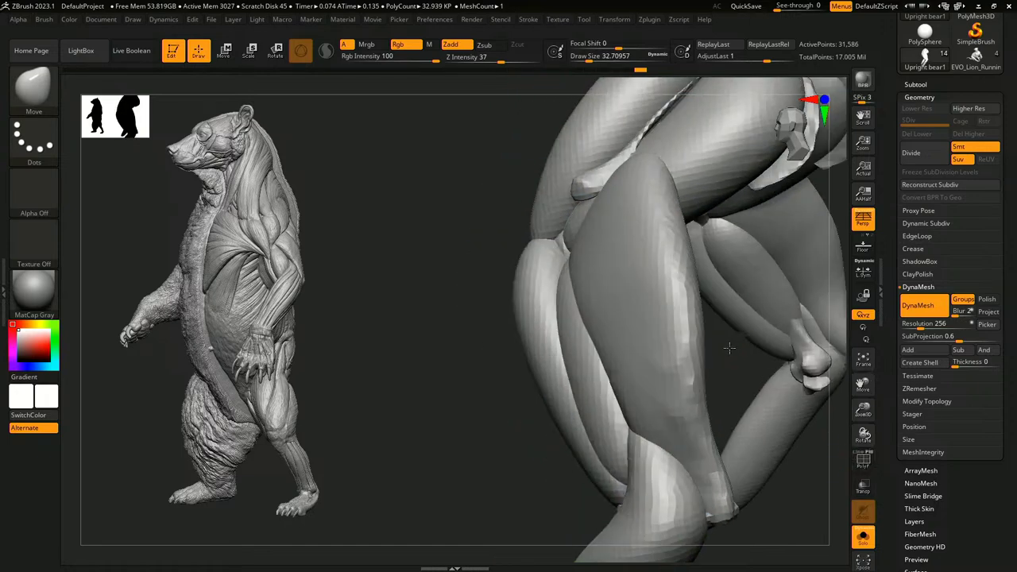
left_click(858, 461)
left_click(860, 460)
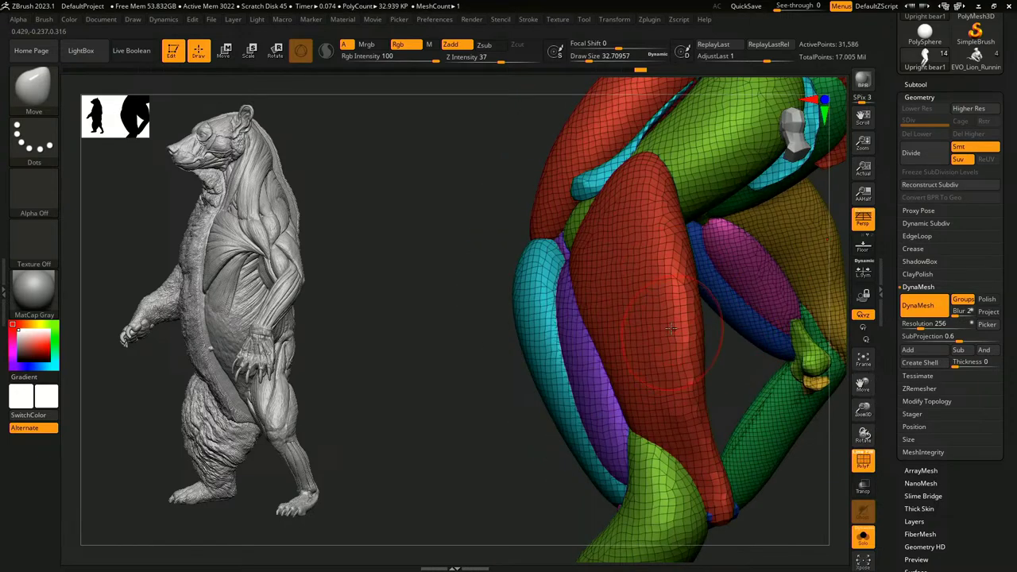
- Enlarge the Move brush to a Draw Size of about 74 and adjust the upper arm muscles just above the elbow
key("s")
left_click(660, 350)
mouse_move(717, 363)
left_mouse_down("alt")
mouse_move(699, 331)
mouse_move(729, 352)
mouse_move(720, 284)
mouse_move(731, 285)
left_mouse_up("alt")
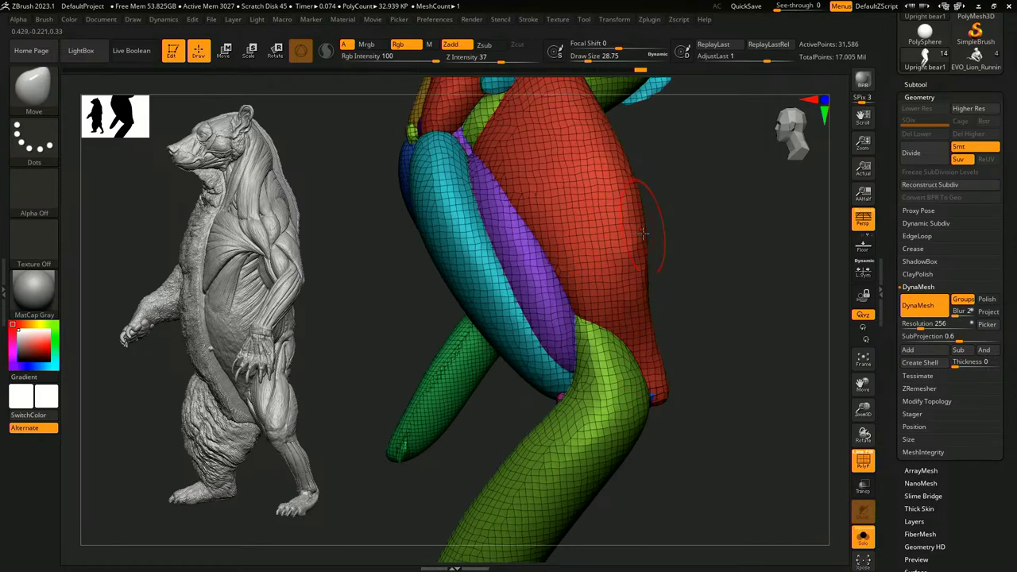
key("s")
left_click(651, 288)
mouse_move(653, 286)
left_mouse_down()
mouse_move(686, 262)
mouse_move(659, 286)
left_mouse_up()
key("s")
left_click(661, 285)
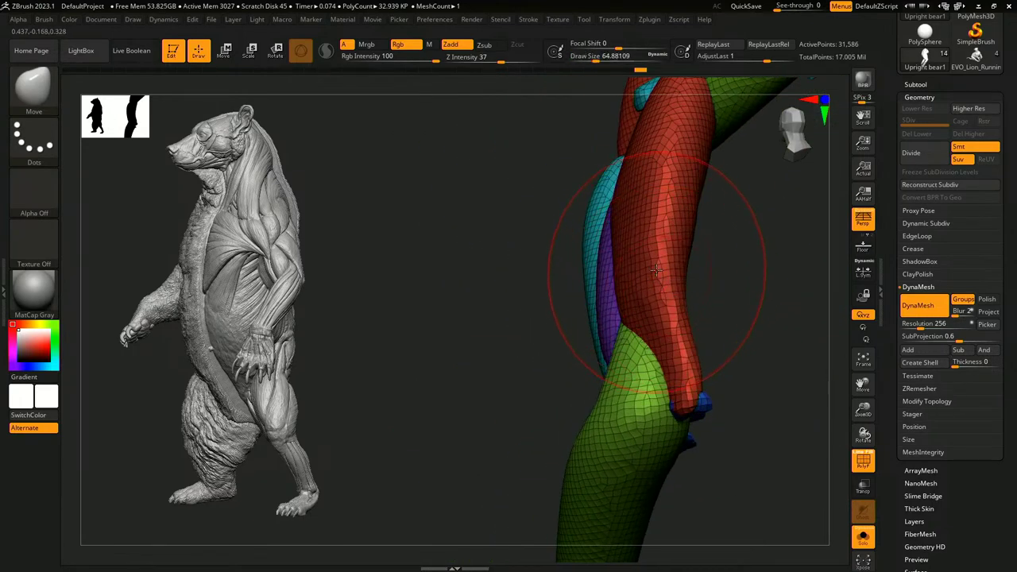
right_click_drag(715, 239, 608, 270)
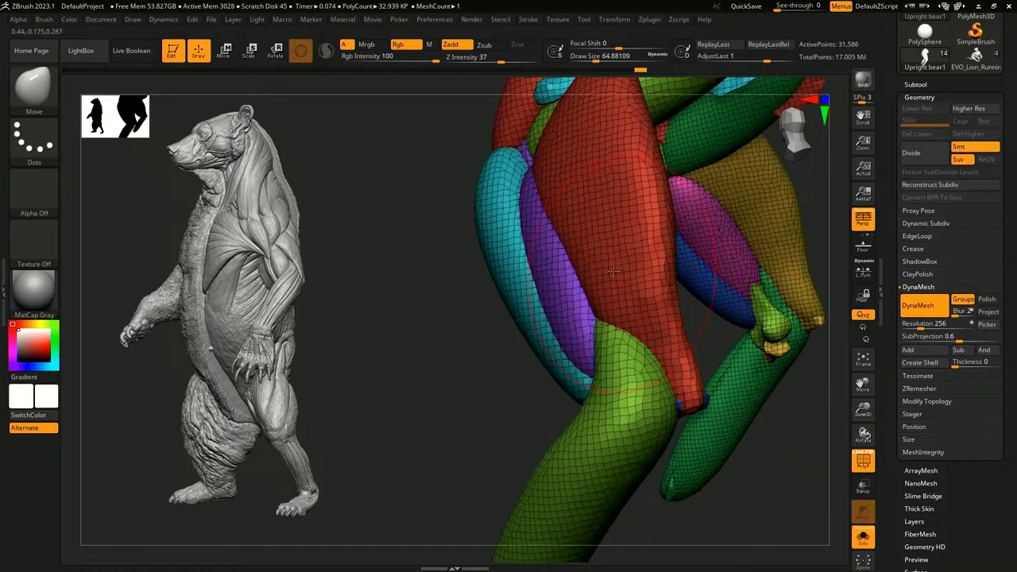
right_click_drag(529, 315, 604, 294)
left_click_drag(601, 322, 601, 277)
- Switch to the Move Topological brush and widen the lower part of the purple upper arm muscle
key("b")
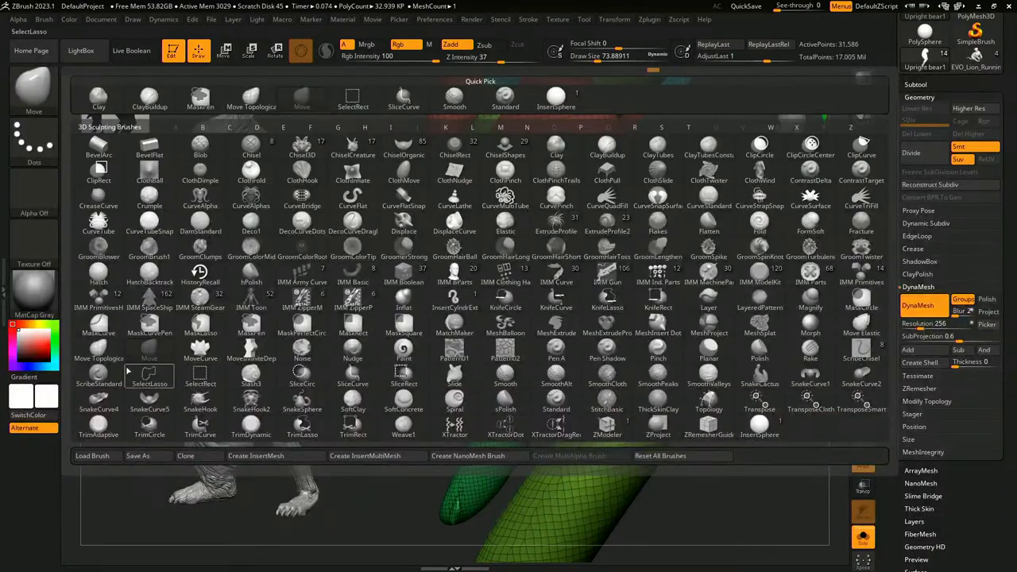
left_click(99, 350)
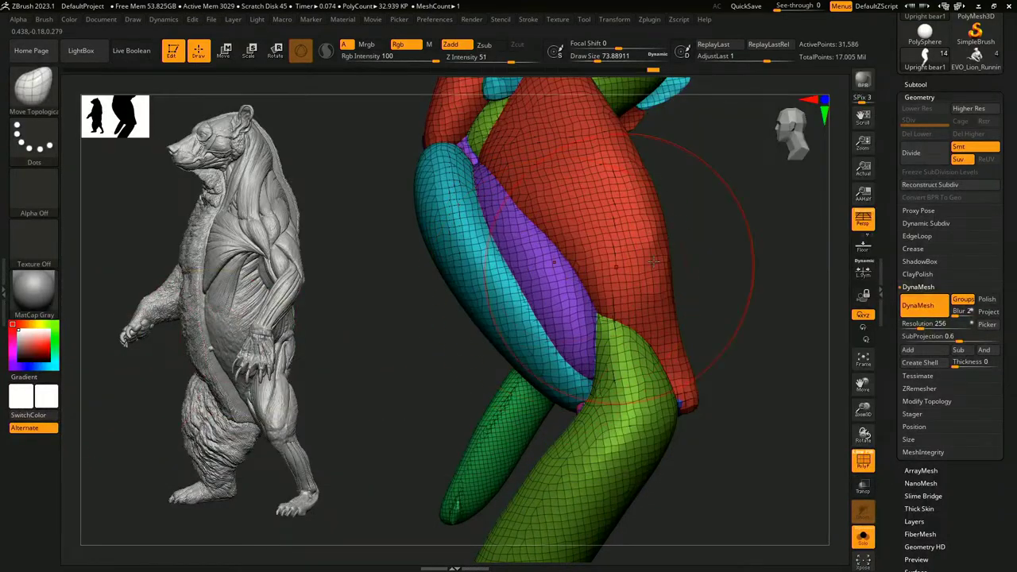
right_click_drag(698, 252, 539, 284)
right_click_drag(451, 357, 542, 295)
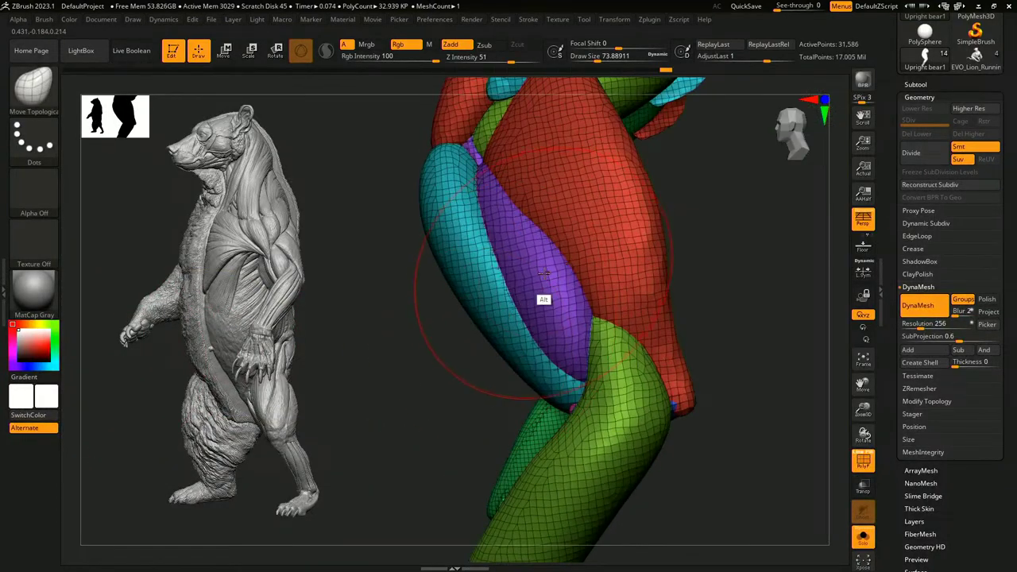
right_click_drag(464, 325, 516, 278)
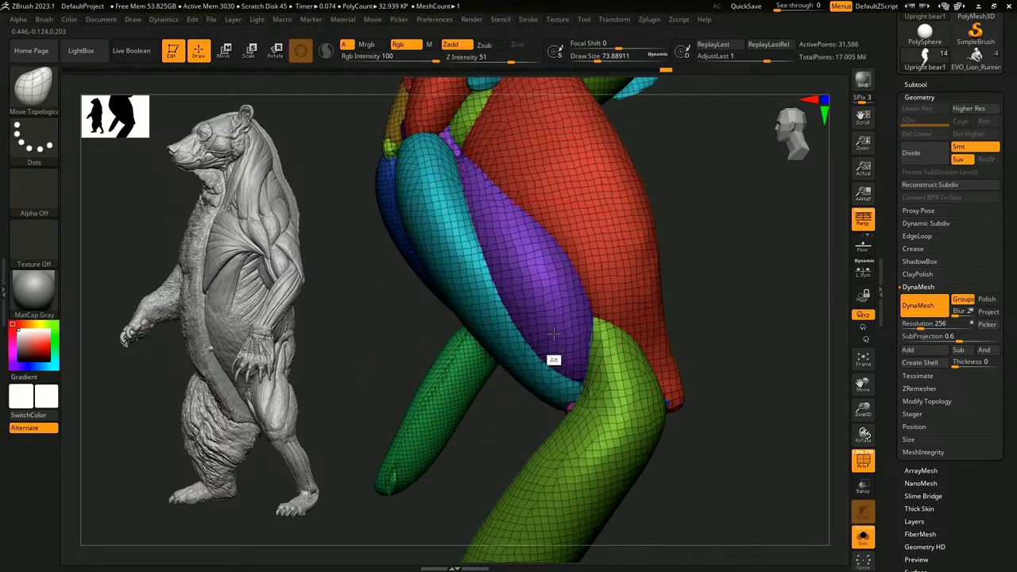
right_click_drag(554, 335, 650, 281)
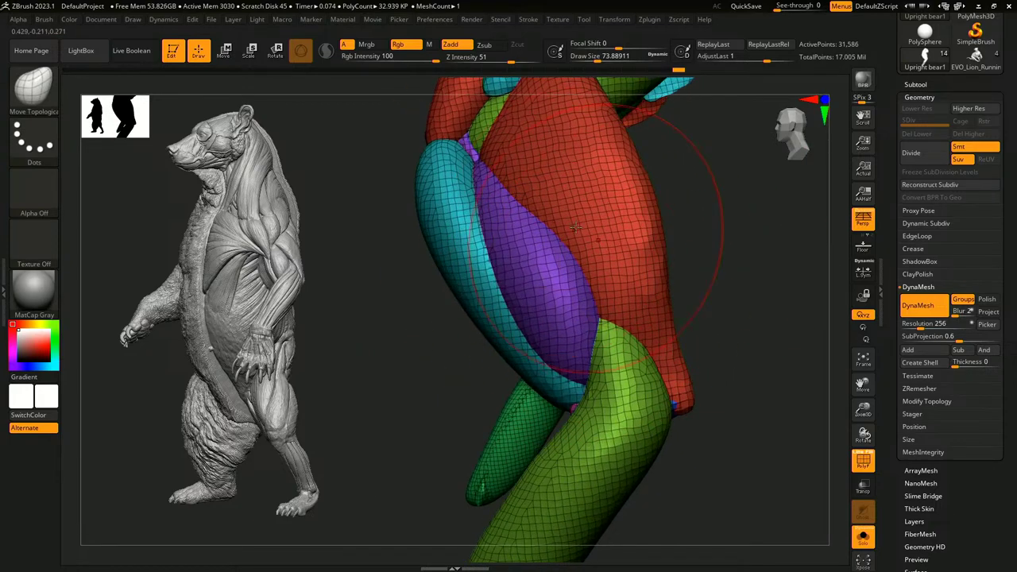
right_click_drag(711, 213, 699, 281)
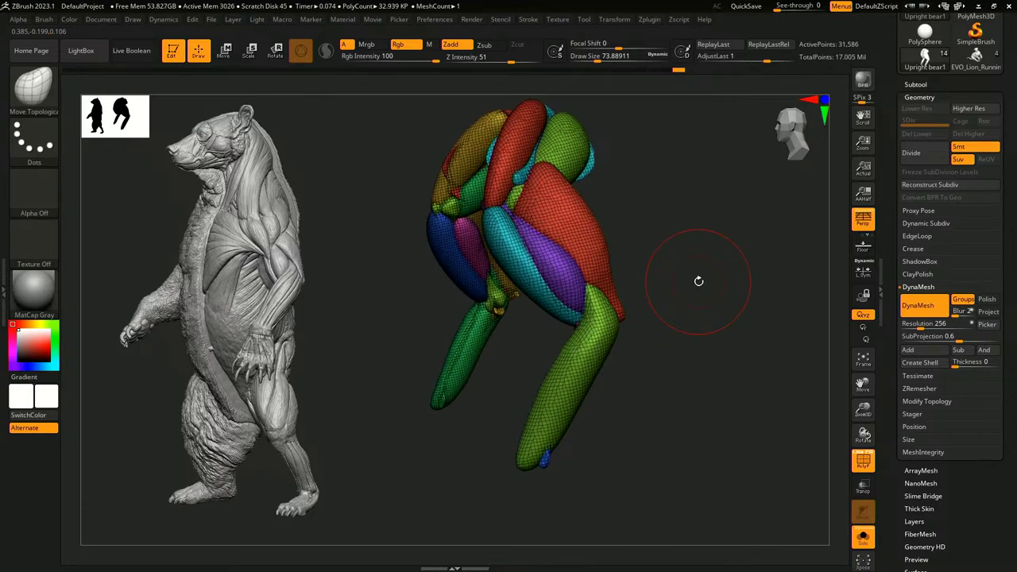
- Hide the polyframe display, set the Draw Size to about 120 and refine the upper arm muscles with Move Topological
left_click(866, 469)
key("s")
left_click_drag(629, 378, 638, 379)
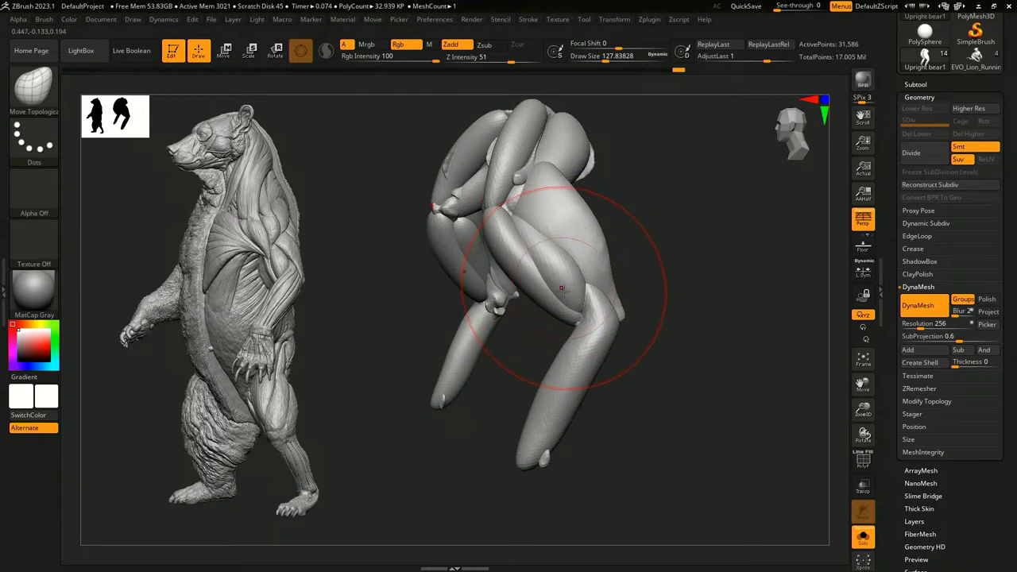
mouse_move(647, 306)
left_mouse_down()
mouse_move(642, 295)
mouse_move(647, 302)
mouse_move(631, 302)
mouse_move(692, 314)
mouse_move(681, 302)
left_mouse_up()
key("bracketleft")
key("s")
left_click_drag(604, 269, 595, 256)
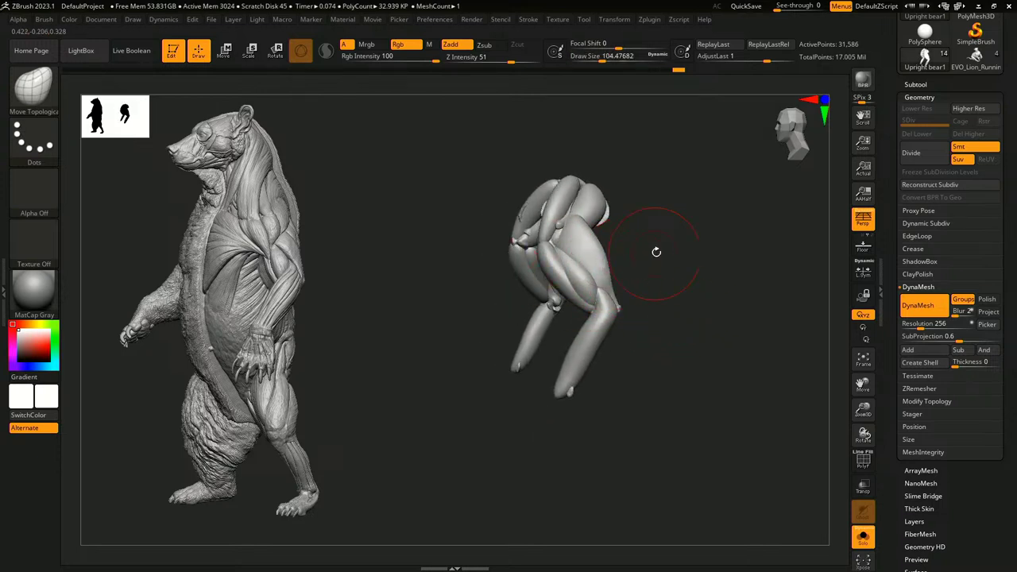
left_click_drag(656, 252, 561, 275)
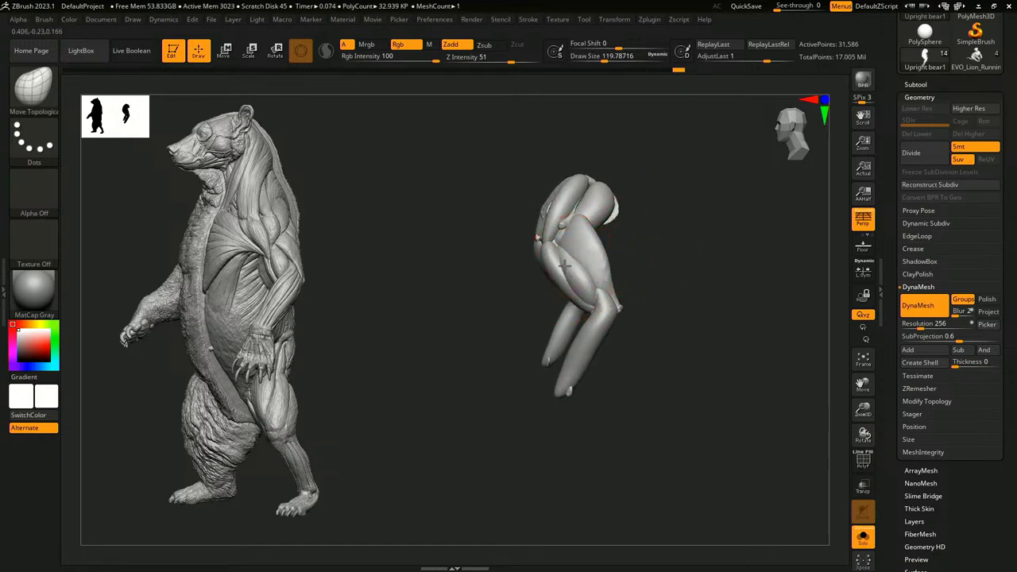
- Apply the Flat Color material to the arm muscles and check their silhouette from several angles
left_click(36, 291)
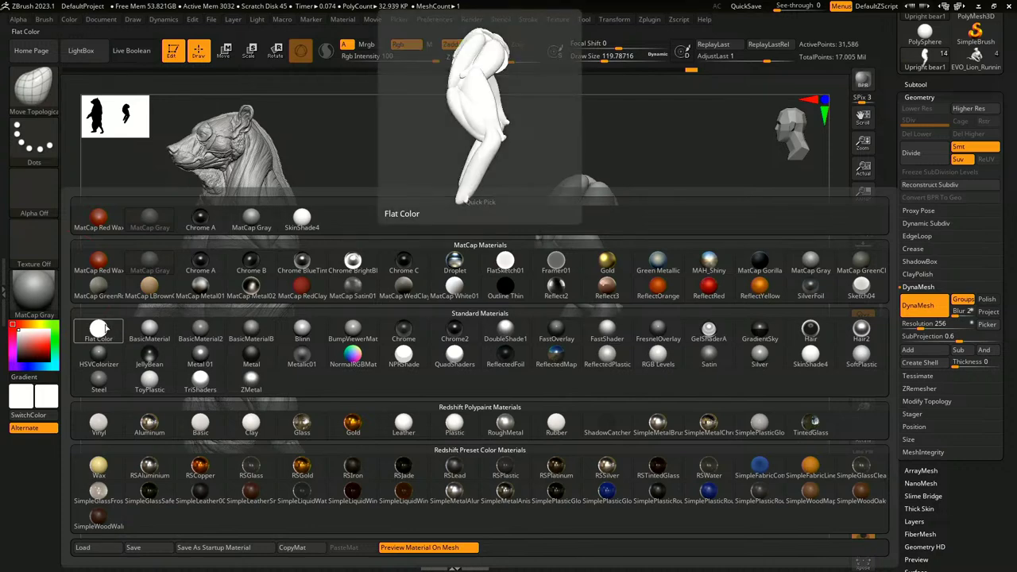
left_click(100, 332)
mouse_move(454, 320)
left_mouse_down()
mouse_move(704, 291)
mouse_move(641, 290)
mouse_move(681, 292)
mouse_move(686, 311)
mouse_move(599, 239)
left_mouse_up()
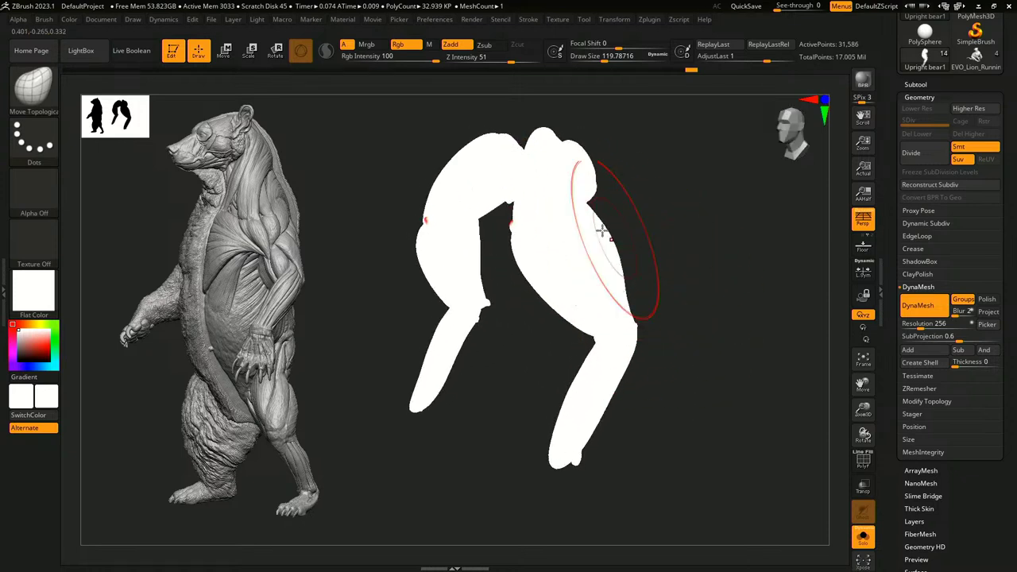
left_click_drag(665, 341, 649, 326)
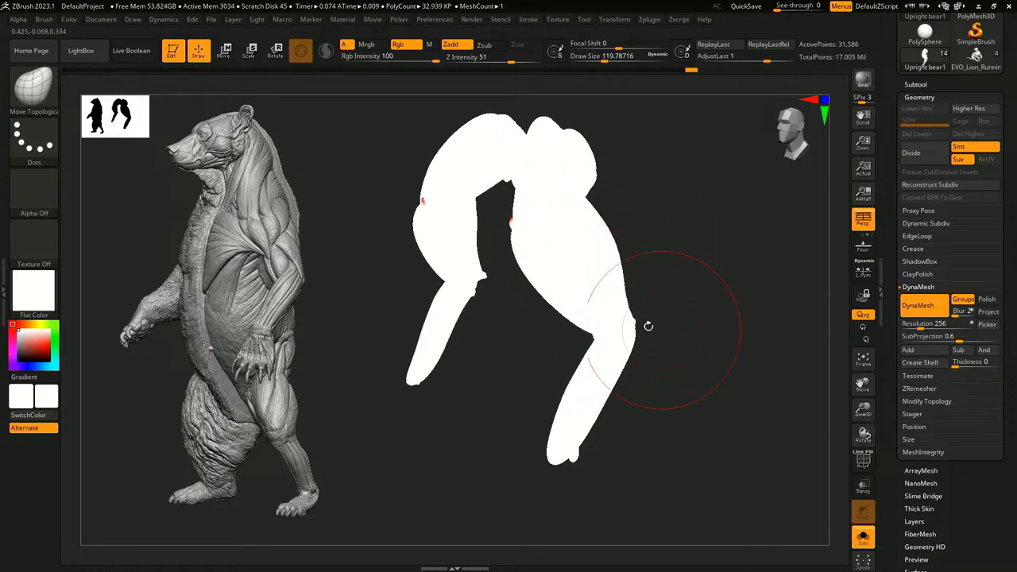
- Apply the Blinn material to the arm muscles and reduce the Draw Size to about 80
left_click(50, 303)
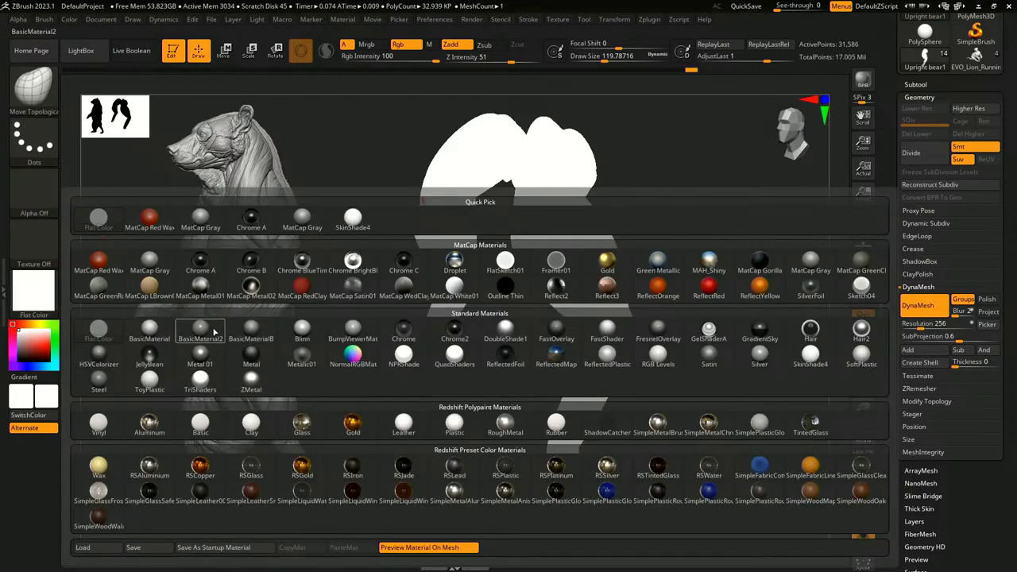
left_click(303, 334)
left_click(47, 298)
left_click(259, 323)
mouse_move(718, 278)
left_mouse_down()
mouse_move(729, 273)
mouse_move(719, 276)
left_mouse_up()
key("s")
left_click_drag(741, 328, 717, 301, "alt")
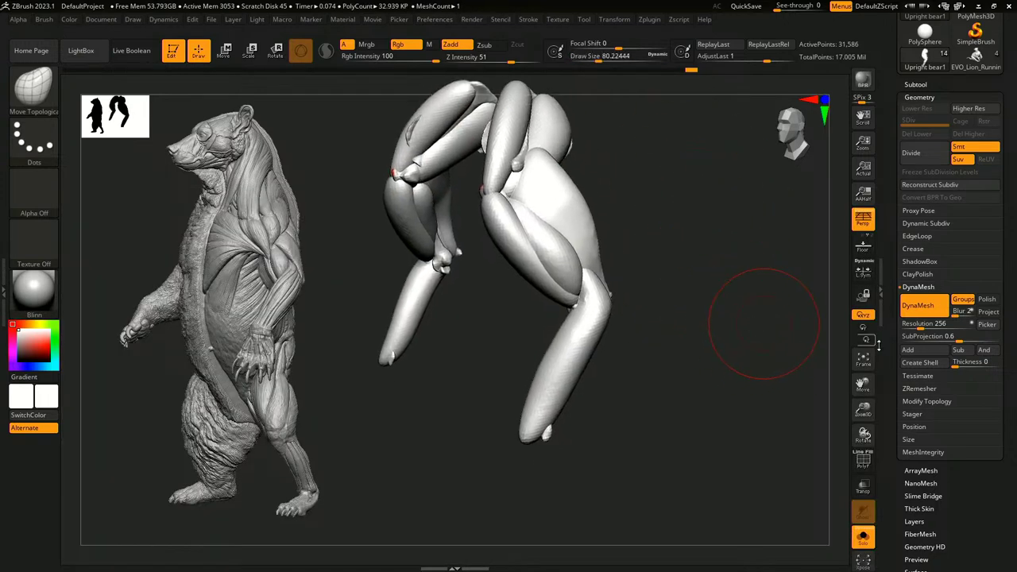
- Turn on the polyframe display, set the Draw Size to about 33 and isolate the lime green forearm muscle
left_click(865, 464)
mouse_move(683, 375)
left_mouse_down("alt")
mouse_move(696, 370)
mouse_move(683, 354)
mouse_move(574, 336)
left_mouse_up("alt")
key("s")
left_click_drag(636, 318, 659, 323)
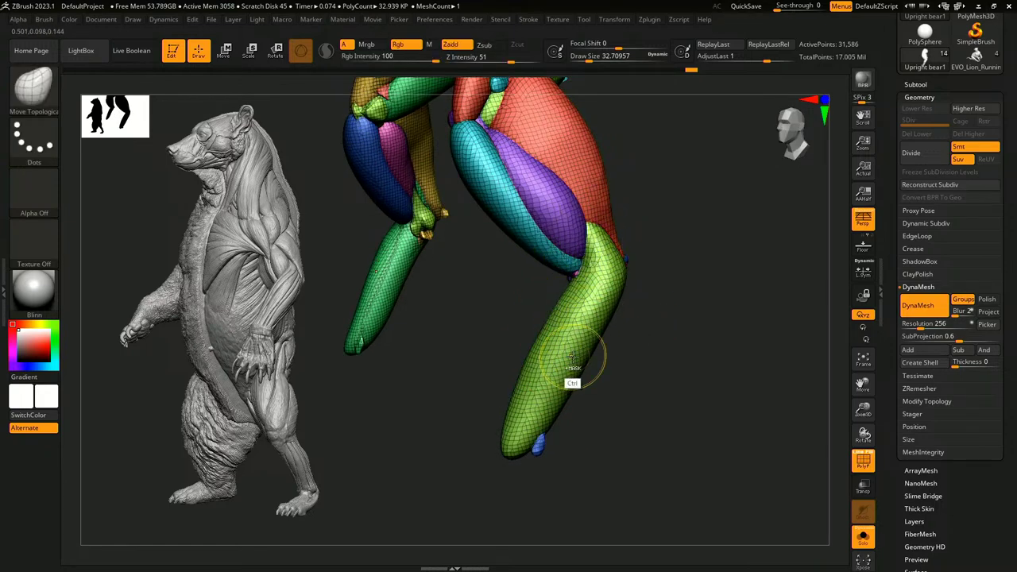
left_click(541, 382, "ctrl+shift")
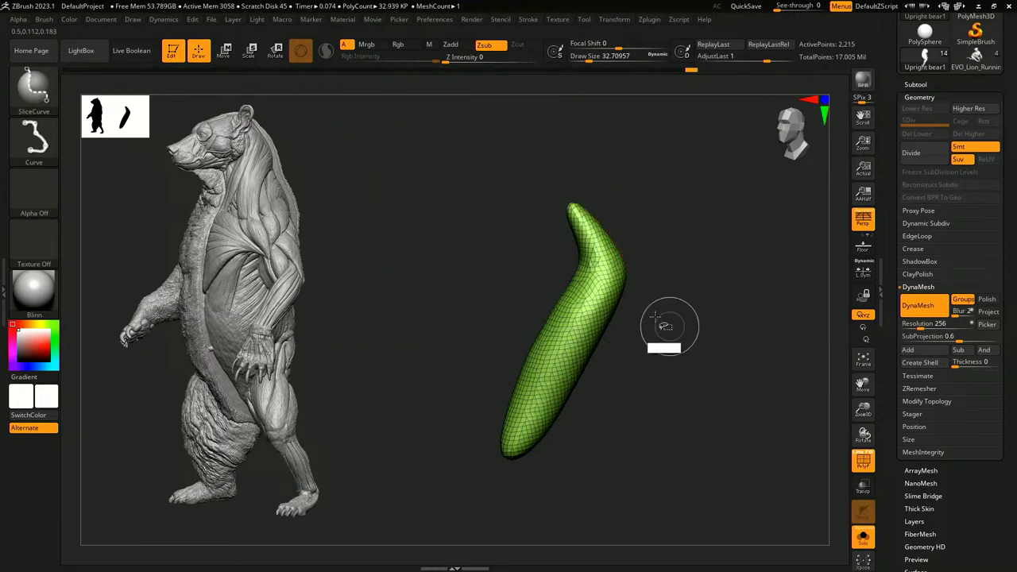
left_click_drag(665, 253, 674, 283, "alt")
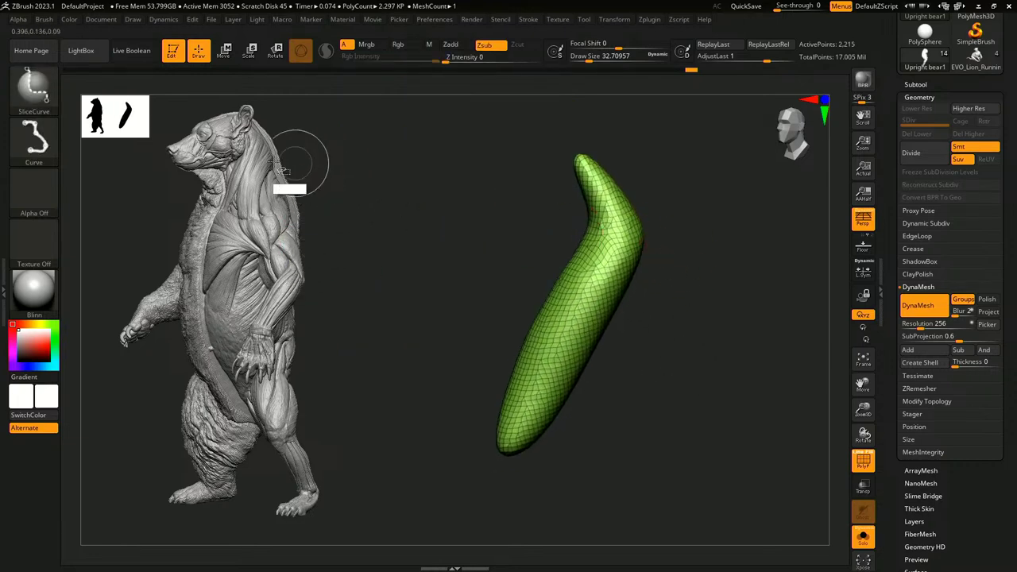
- Slice the isolated forearm muscle lengthwise into separate polygroup strips with SliceCurve
left_click_drag(485, 493, 592, 178, "ctrl+shift")
left_click_drag(563, 124, 563, 126, "ctrl+shift")
left_click_drag(507, 494, 596, 134, "ctrl+shift")
left_click_drag(740, 347, 721, 327, "alt")
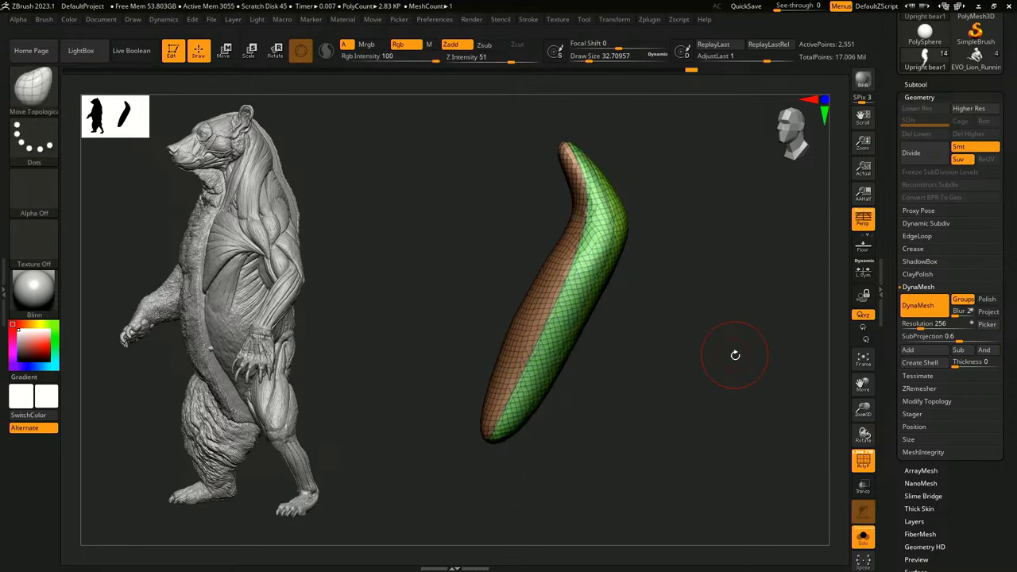
- Unhide the rest of the arm muscles and remesh with DynaMesh Groups to separate the forearm strips
left_click(747, 362, "ctrl+shift")
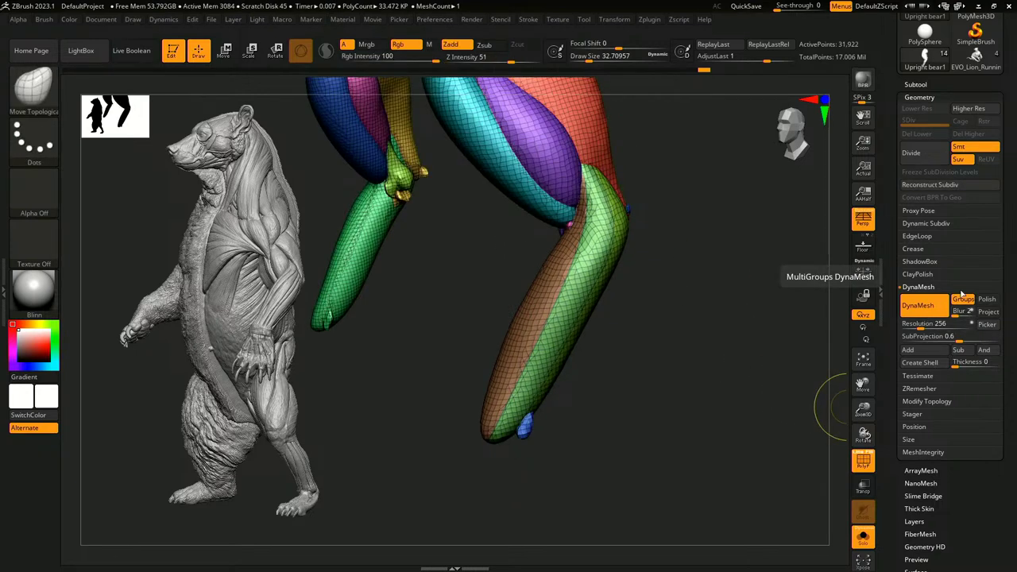
left_click_drag(688, 318, 685, 346, "ctrl")
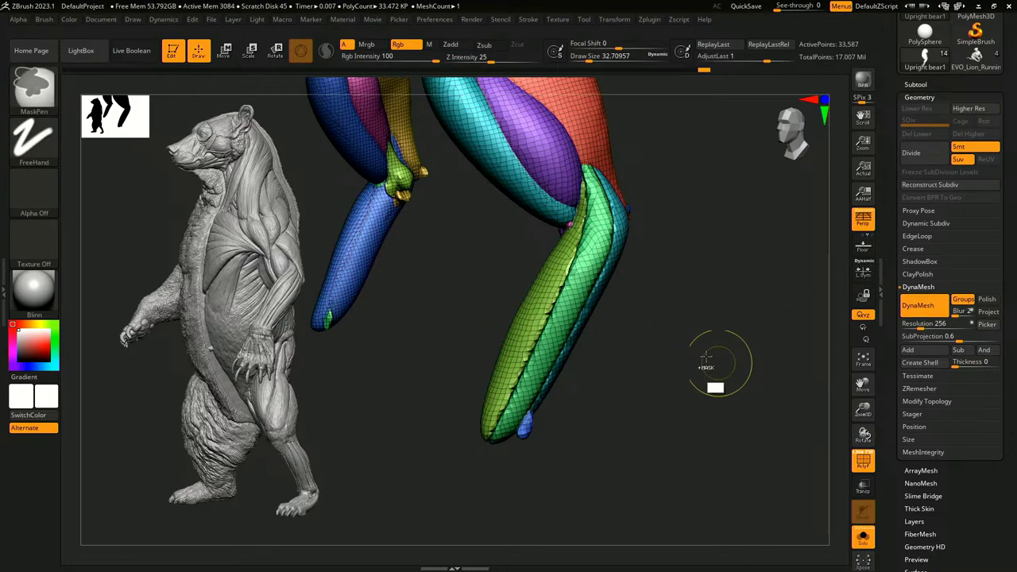
mouse_move(643, 295)
left_mouse_down()
mouse_move(659, 336)
mouse_move(689, 320)
left_mouse_up()
- Enlarge the Move Topological brush step by step to a Draw Size of about 116 and adjust the separated forearm strips
key("s")
left_click_drag(547, 293, 552, 293)
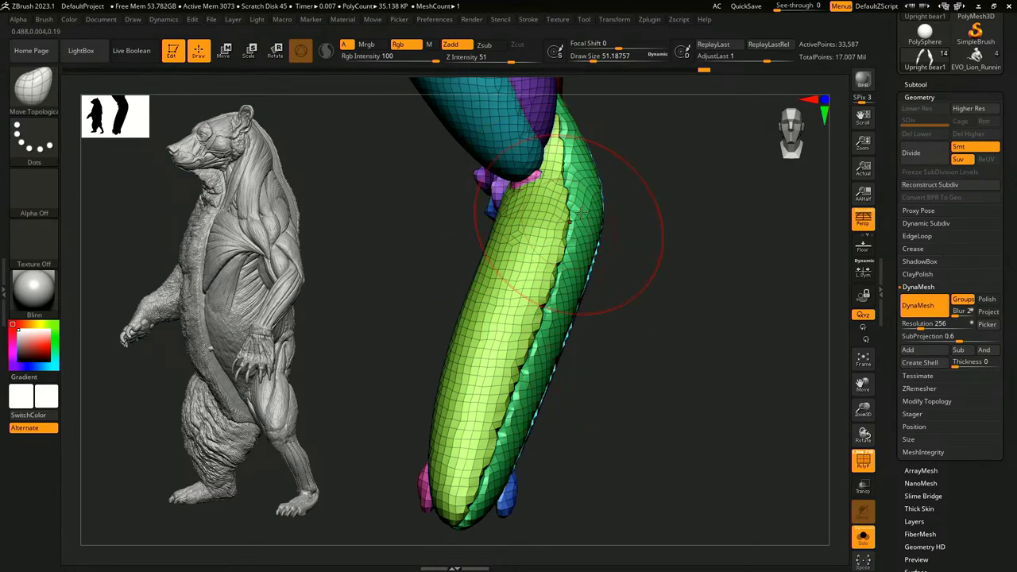
mouse_move(636, 230)
left_mouse_down()
mouse_move(710, 245)
mouse_move(626, 247)
mouse_move(618, 286)
mouse_move(523, 353)
mouse_move(604, 379)
mouse_move(521, 299)
left_mouse_up()
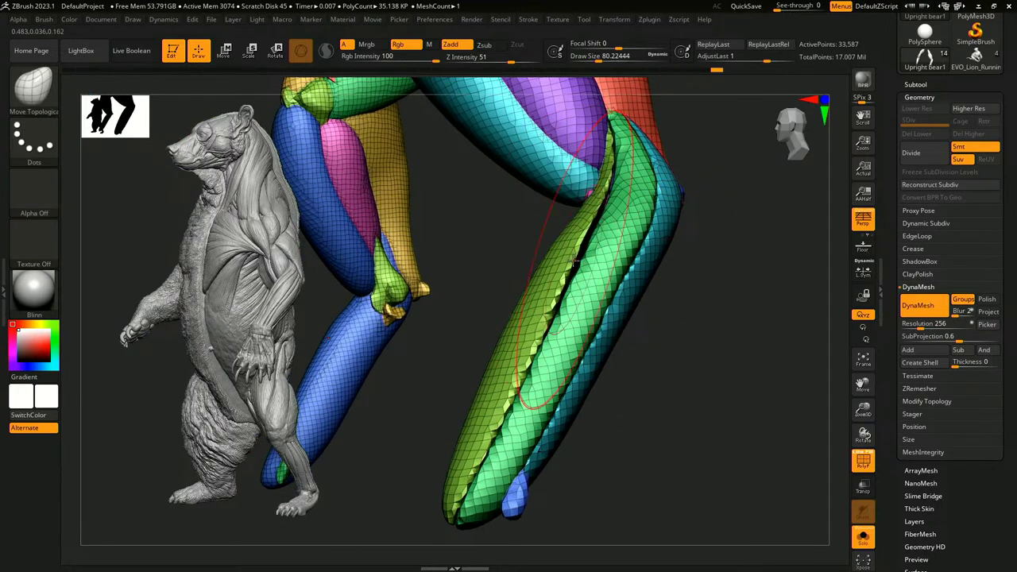
key("bracketleft")
key("bracketright")
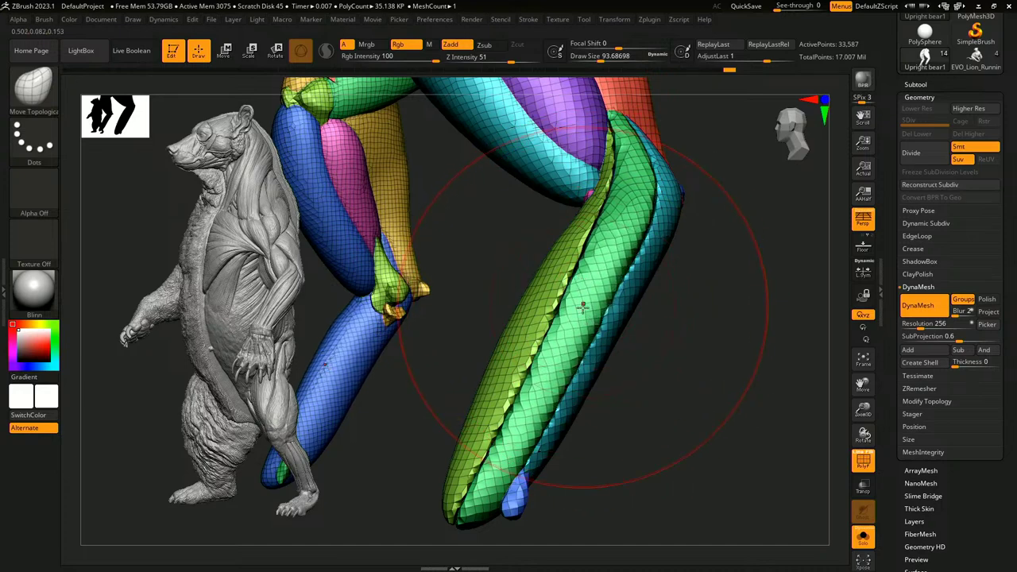
left_click_drag(665, 353, 606, 284, "alt")
mouse_move(607, 284)
right_mouse_down()
mouse_move(676, 336)
mouse_move(661, 341)
mouse_move(675, 342)
mouse_move(674, 355)
mouse_move(698, 327)
right_mouse_up()
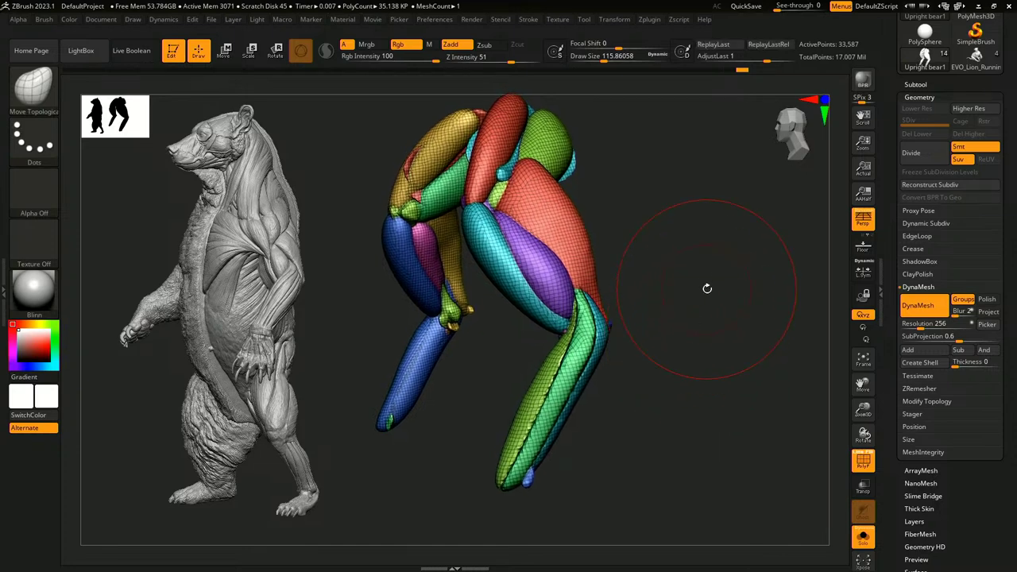
- Reduce the Draw Size to about 74 with the whole pair of arms in view
key("s")
left_click_drag(690, 330, 688, 330)
mouse_move(700, 350)
right_mouse_down("alt")
mouse_move(690, 327)
mouse_move(688, 355)
right_mouse_up("alt")
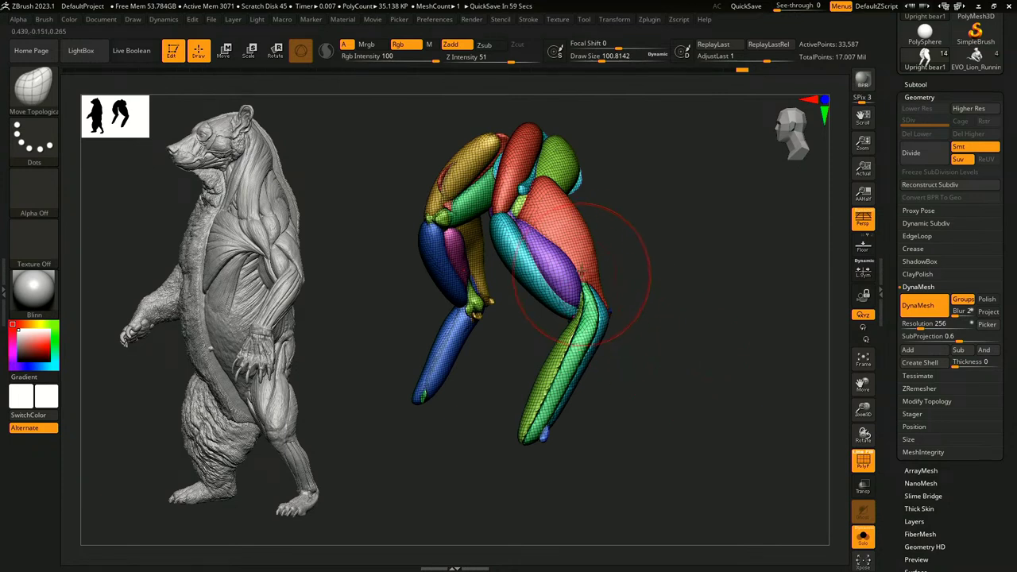
key("s")
left_click_drag(666, 294, 669, 294)
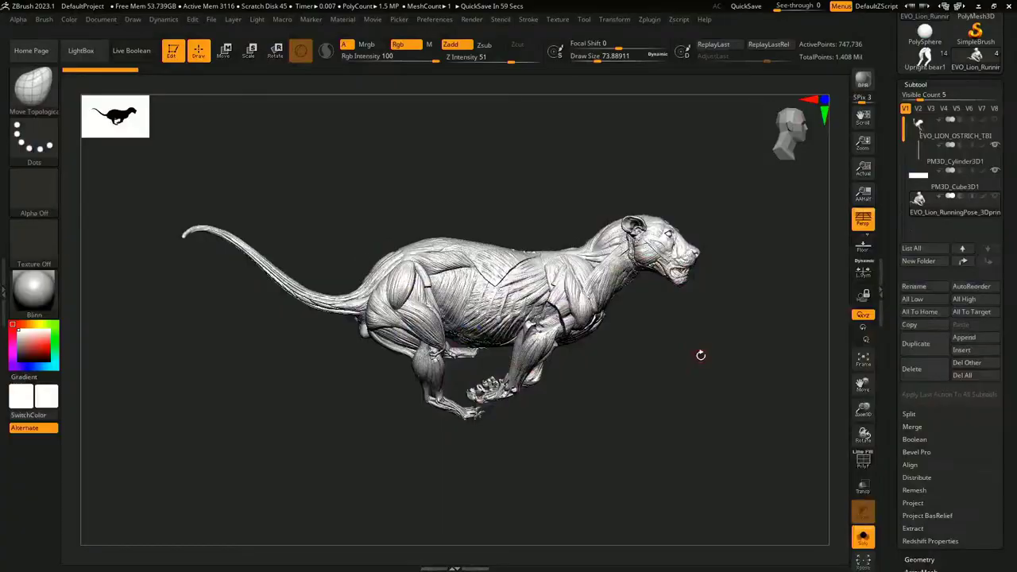
- Examine the running lion écorché from the side and front, including a closer look at its muscle detail
mouse_move(663, 352)
left_mouse_down()
mouse_move(705, 354)
mouse_move(654, 355)
mouse_move(688, 352)
mouse_move(665, 352)
mouse_move(682, 359)
mouse_move(697, 339)
left_mouse_up()
key("s")
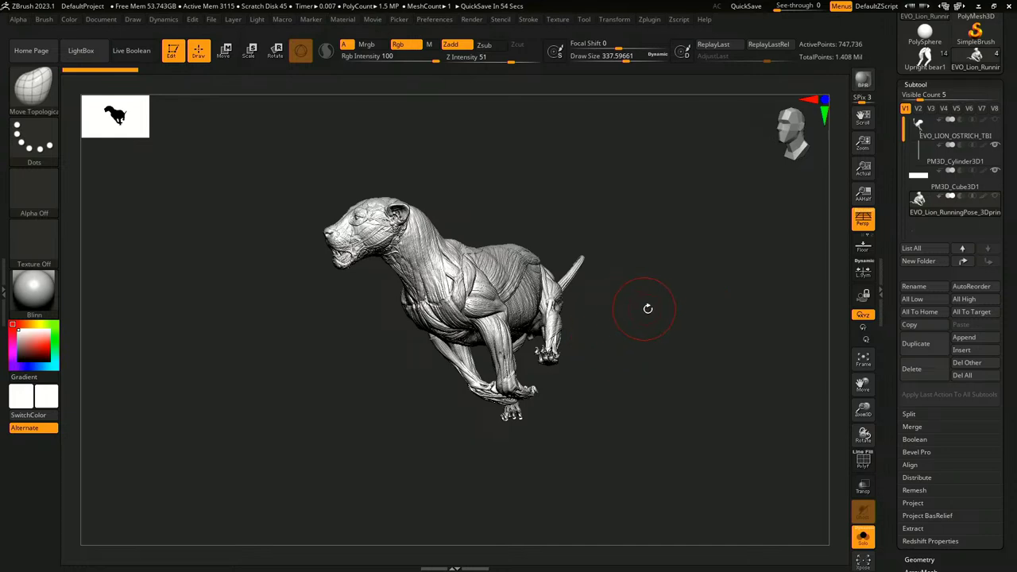
key("s")
left_click_drag(649, 310, 657, 310)
mouse_move(665, 311)
right_mouse_down("ctrl")
mouse_move(692, 329)
mouse_move(700, 320)
right_mouse_up("ctrl")
key("[")
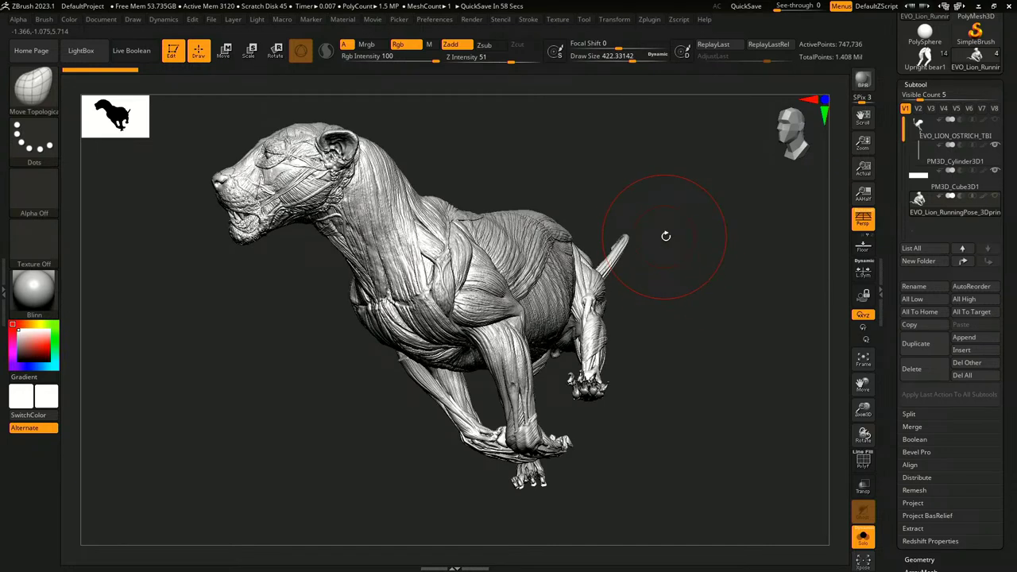
key("[")
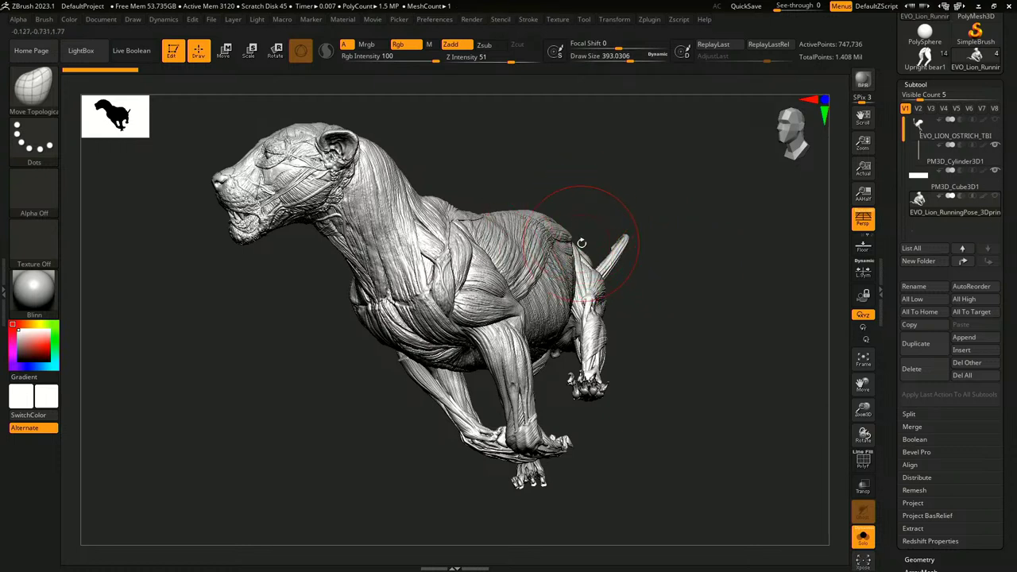
left_click_drag(677, 316, 643, 295, "alt")
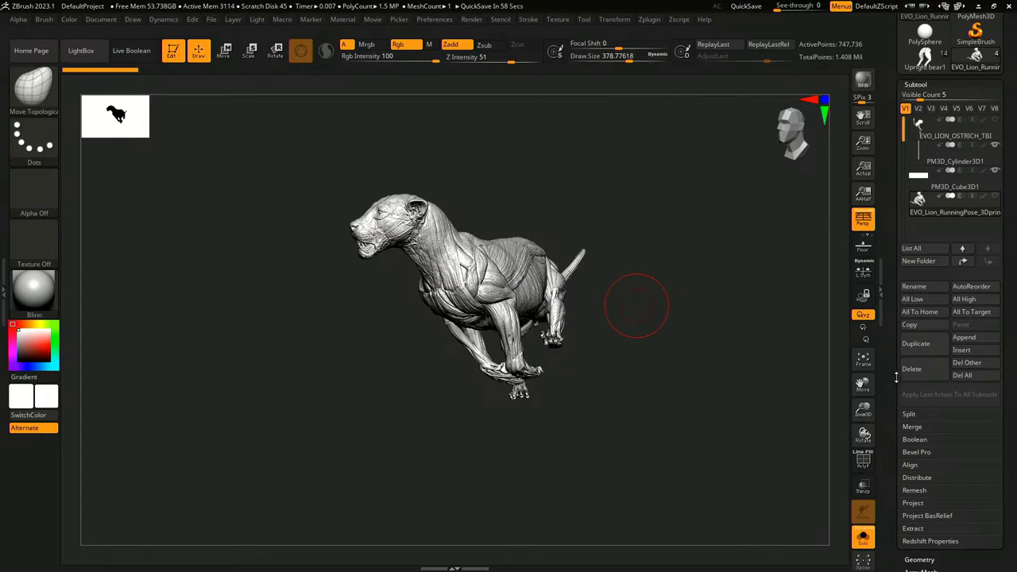
- Try a slight positive Contrast deformation on the running lion écorché and undo it
left_click_drag(896, 377, 892, 323)
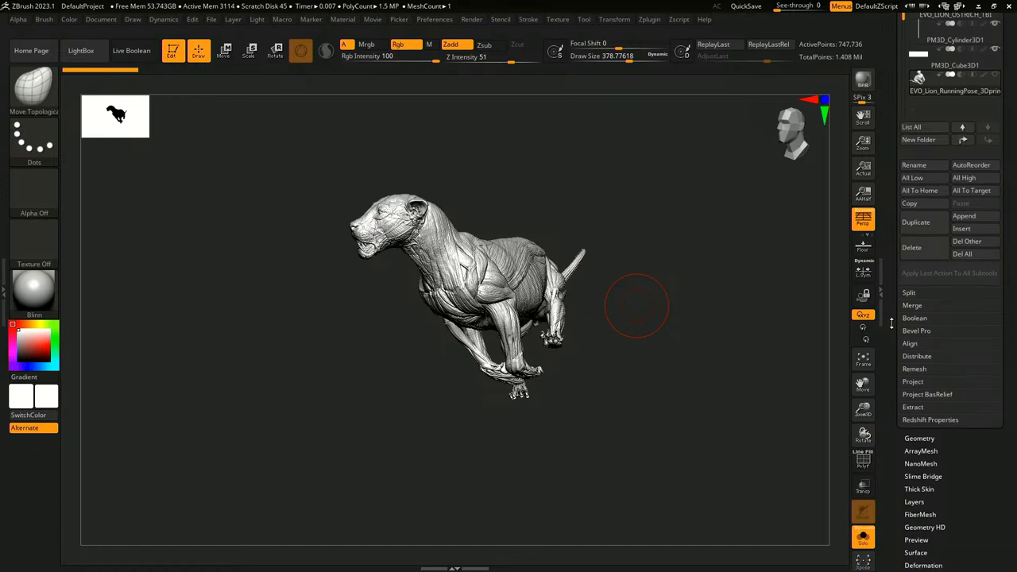
left_click_drag(899, 414, 937, 267)
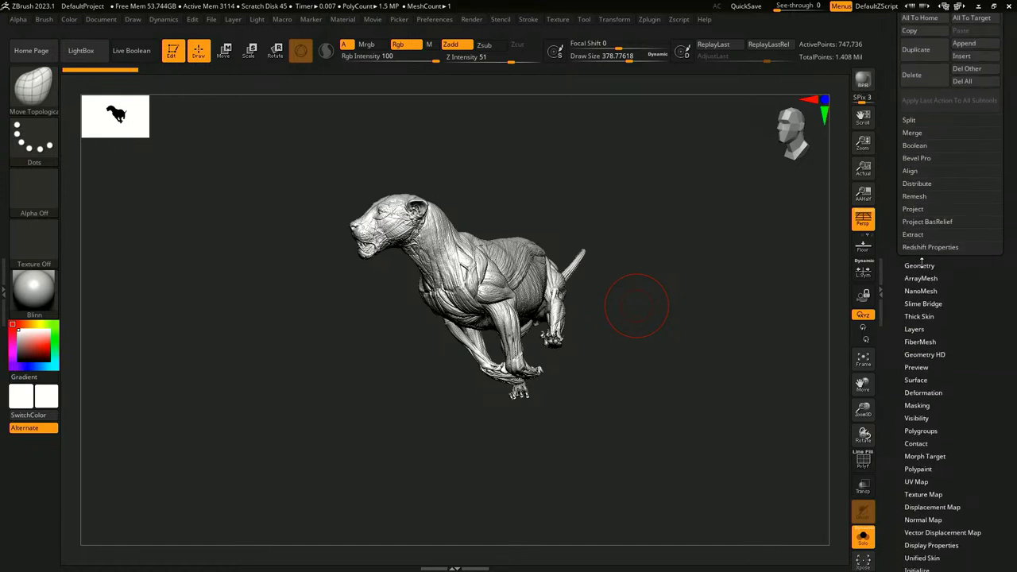
left_click_drag(919, 393, 943, 369)
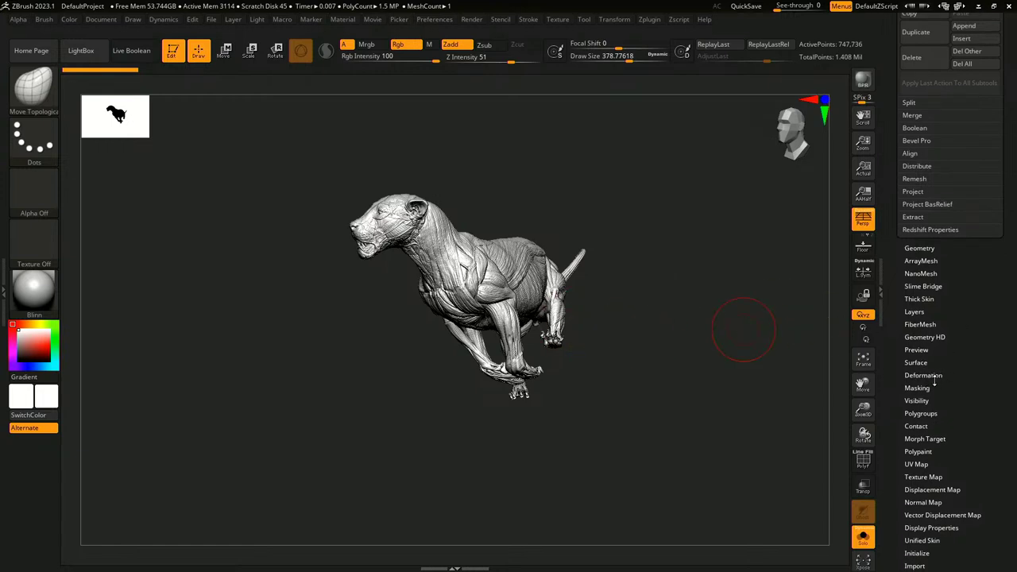
left_click(942, 374)
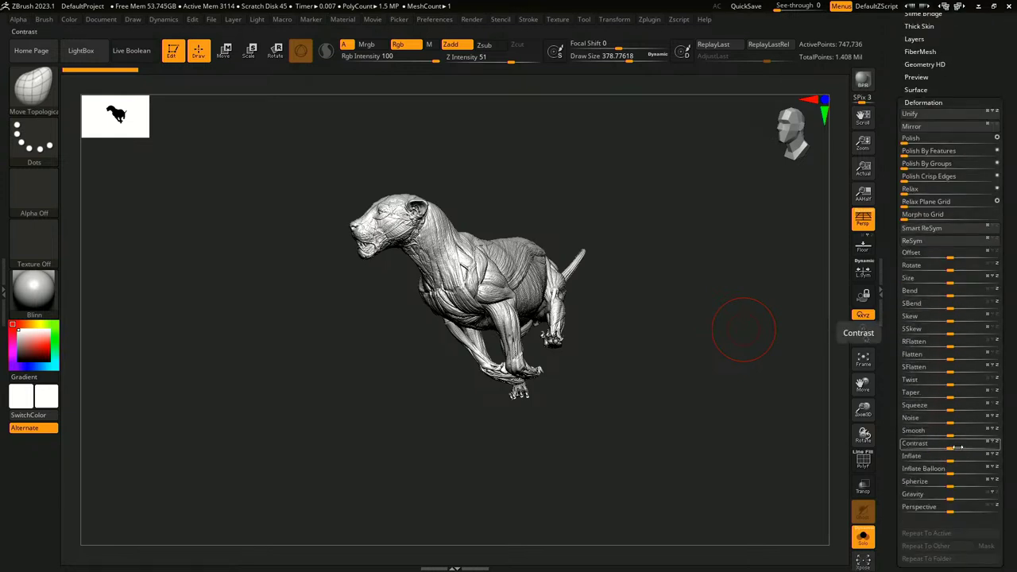
left_click_drag(953, 448, 959, 448)
key("ctrl+z")
- Set the Draw Size to about 251, try a stronger Contrast deformation on the lion viewed close up and undo it
mouse_move(669, 295)
left_mouse_down("alt")
mouse_move(674, 324)
mouse_move(688, 327)
mouse_move(710, 305)
left_mouse_up("alt")
left_click_drag(787, 347, 692, 340)
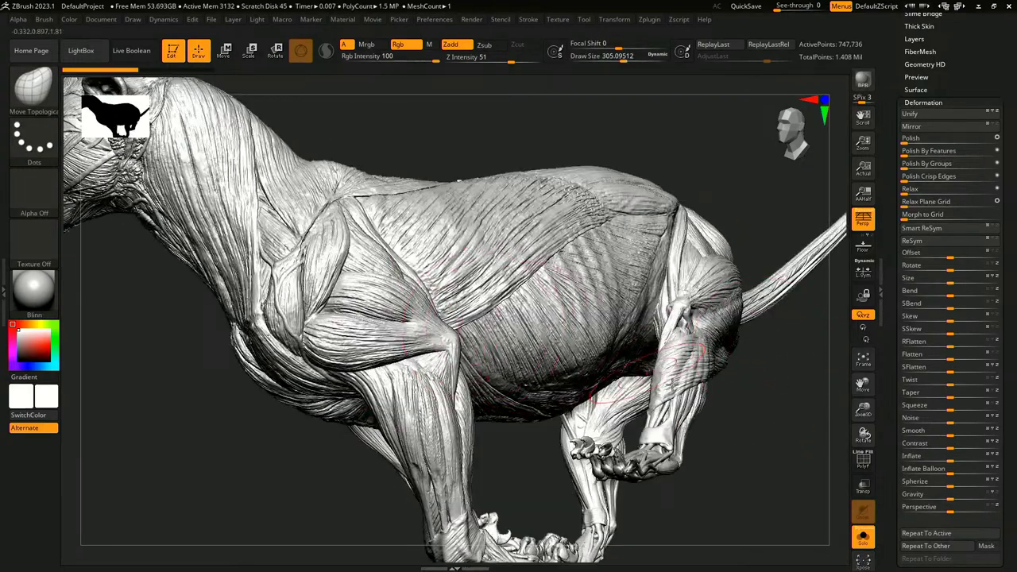
key("s")
left_click_drag(766, 434, 760, 434)
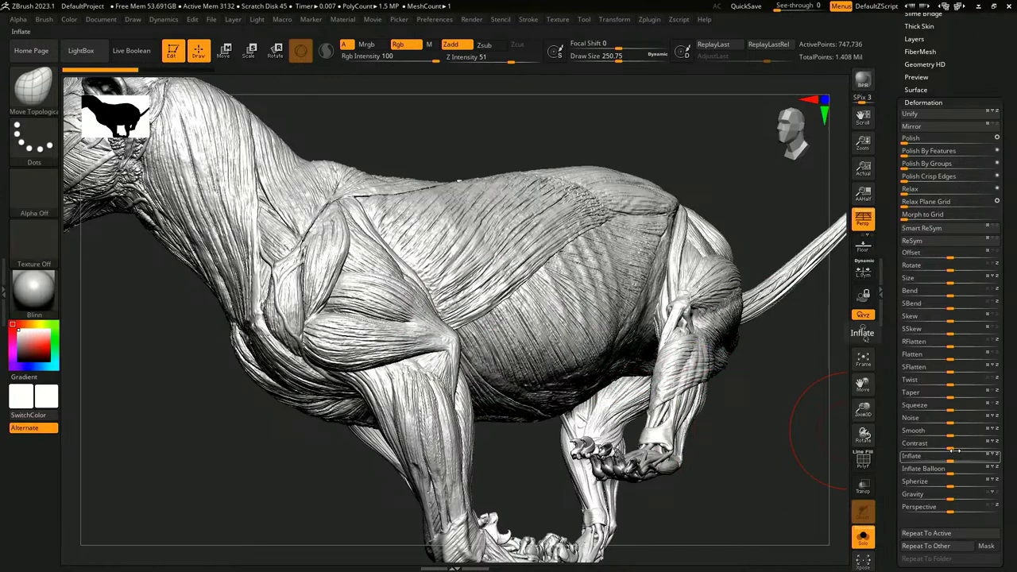
left_click_drag(952, 447, 963, 447)
key("ctrl+z")
- Repeat the Contrast test on the lion, undo it and reduce the Draw Size to about 163
key("s")
left_click(750, 433)
left_click_drag(956, 450, 965, 449)
key("ctrl+z")
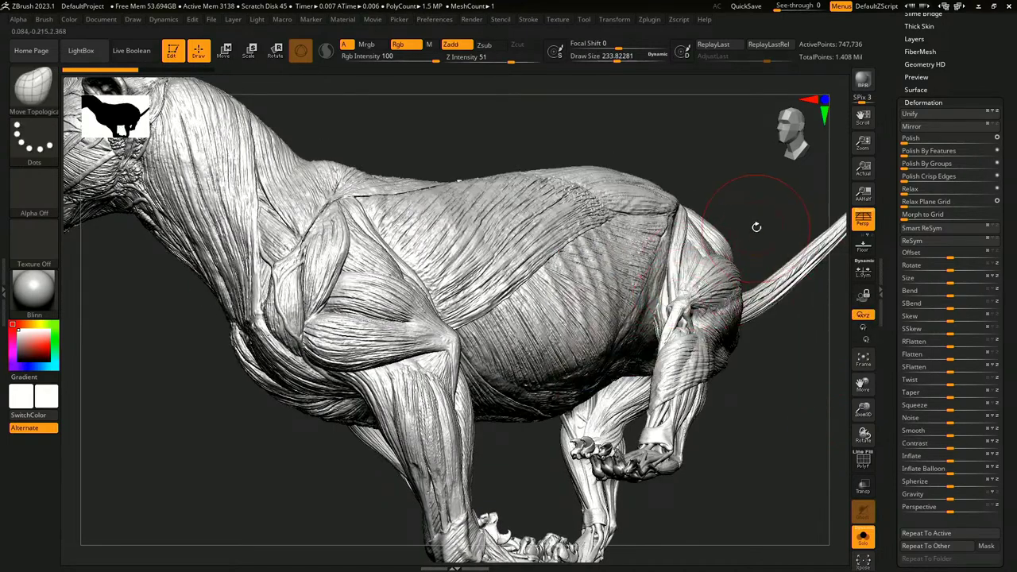
key("s")
left_click(748, 227)
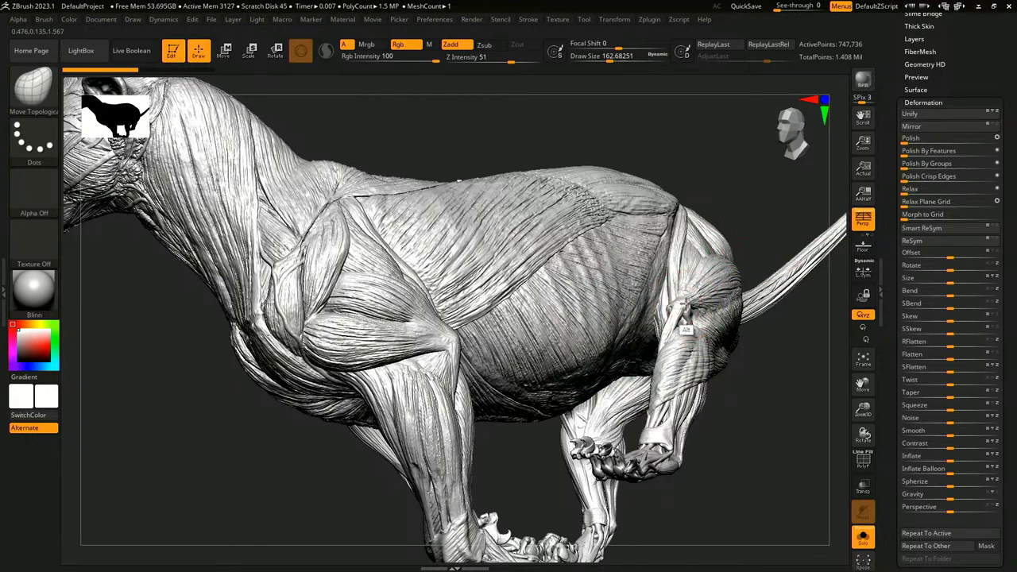
- Switch to the EVO_LION_OSTRICH_TBI subtool and frame the ostrich écorché's body
left_click_drag(895, 101, 899, 253)
left_click(923, 119)
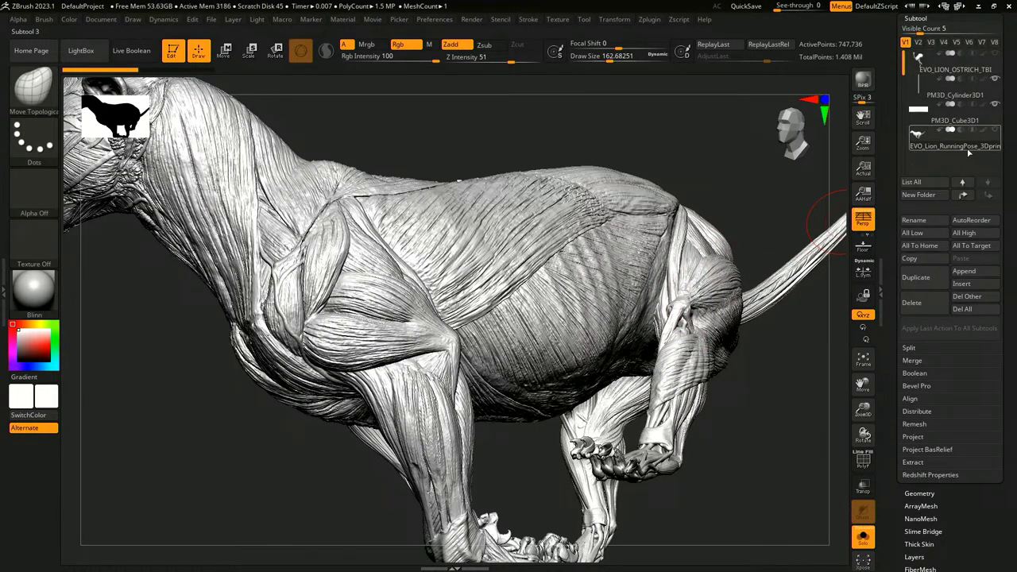
key("f")
left_click(921, 65)
left_click_drag(768, 361, 719, 411, "alt")
- Try a strong and a milder Contrast deformation on the ostrich écorché, undoing each one
left_click_drag(887, 419, 882, 334)
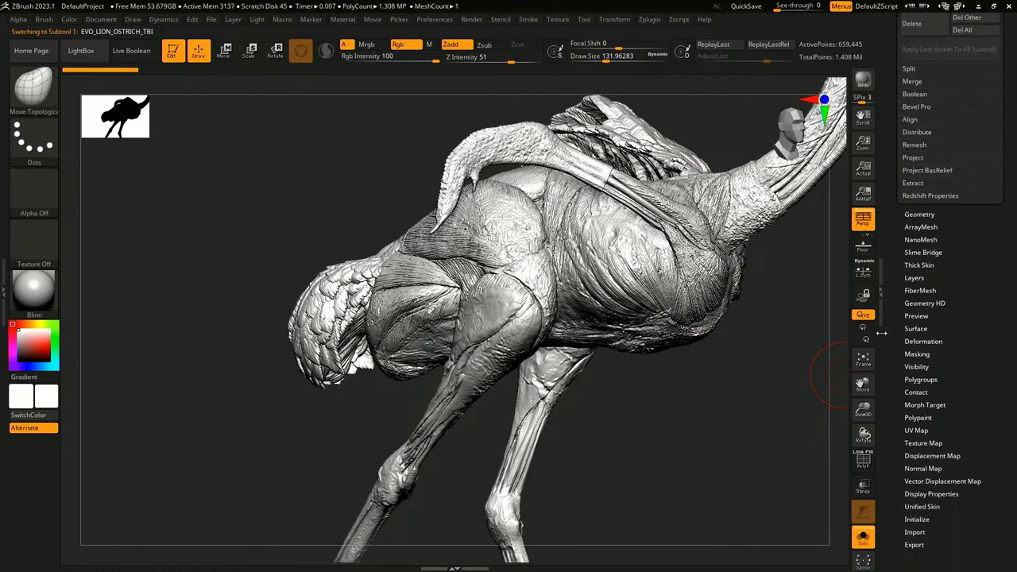
left_click(915, 392)
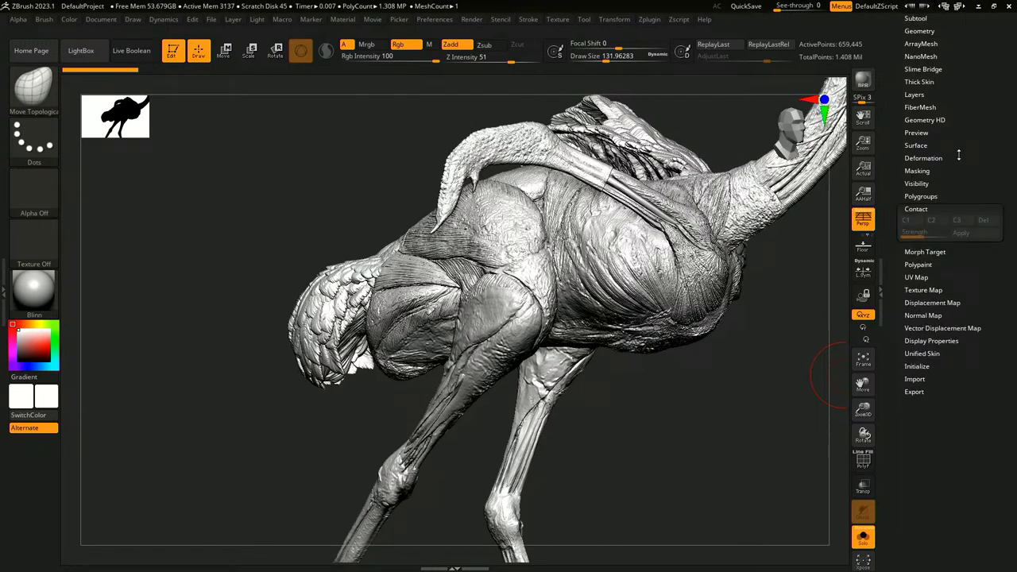
left_click_drag(961, 150, 962, 256)
left_click(923, 264)
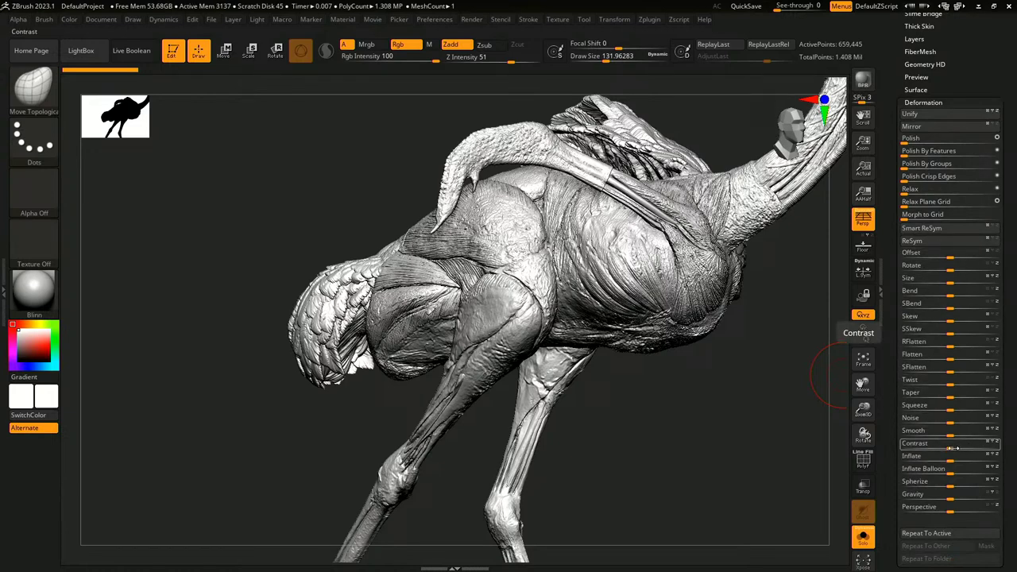
left_click_drag(958, 449, 998, 447)
right_click_drag(754, 369, 771, 384, "ctrl")
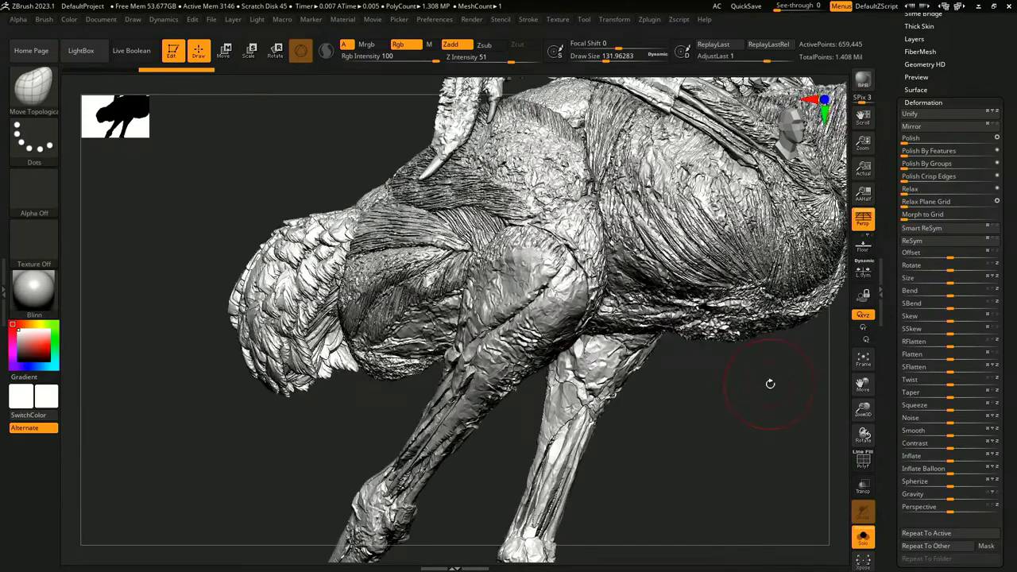
key("ctrl+z")
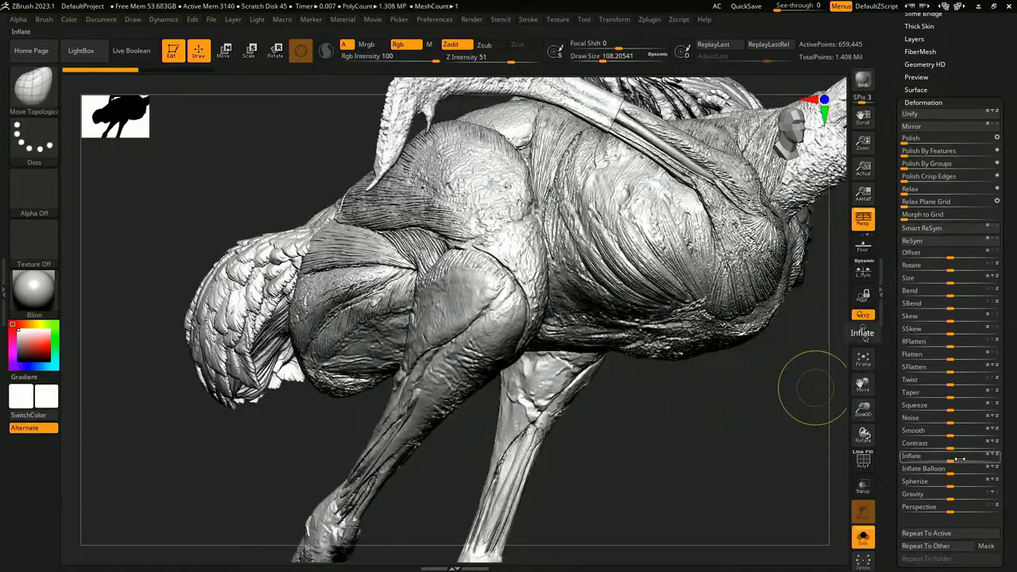
left_click_drag(952, 447, 979, 447)
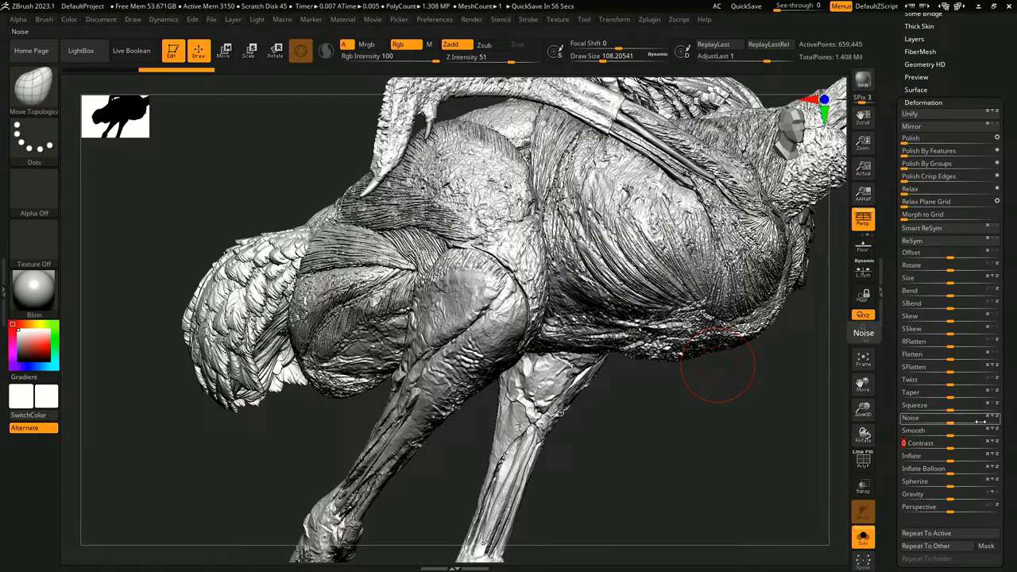
key("ctrl+z")
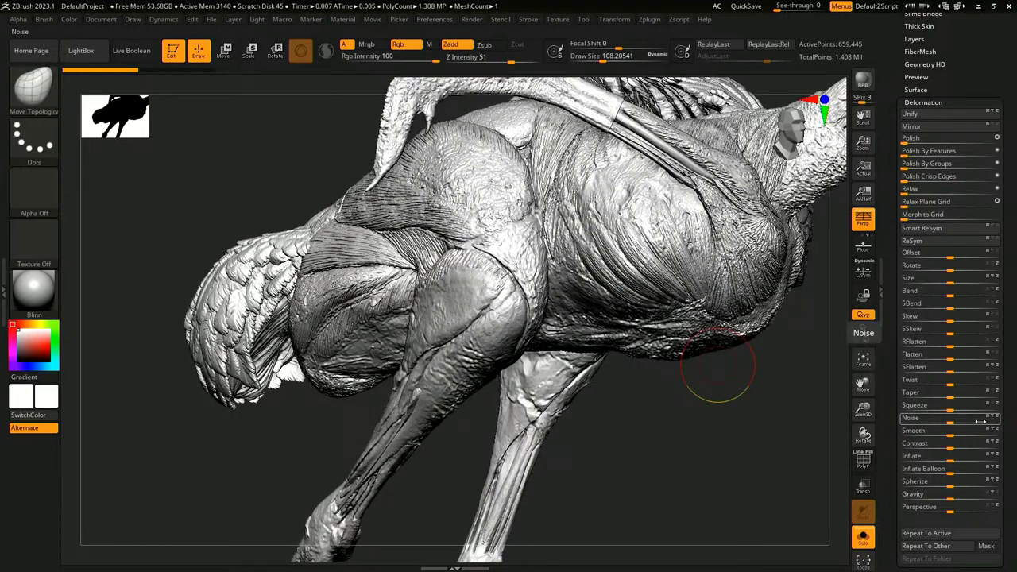